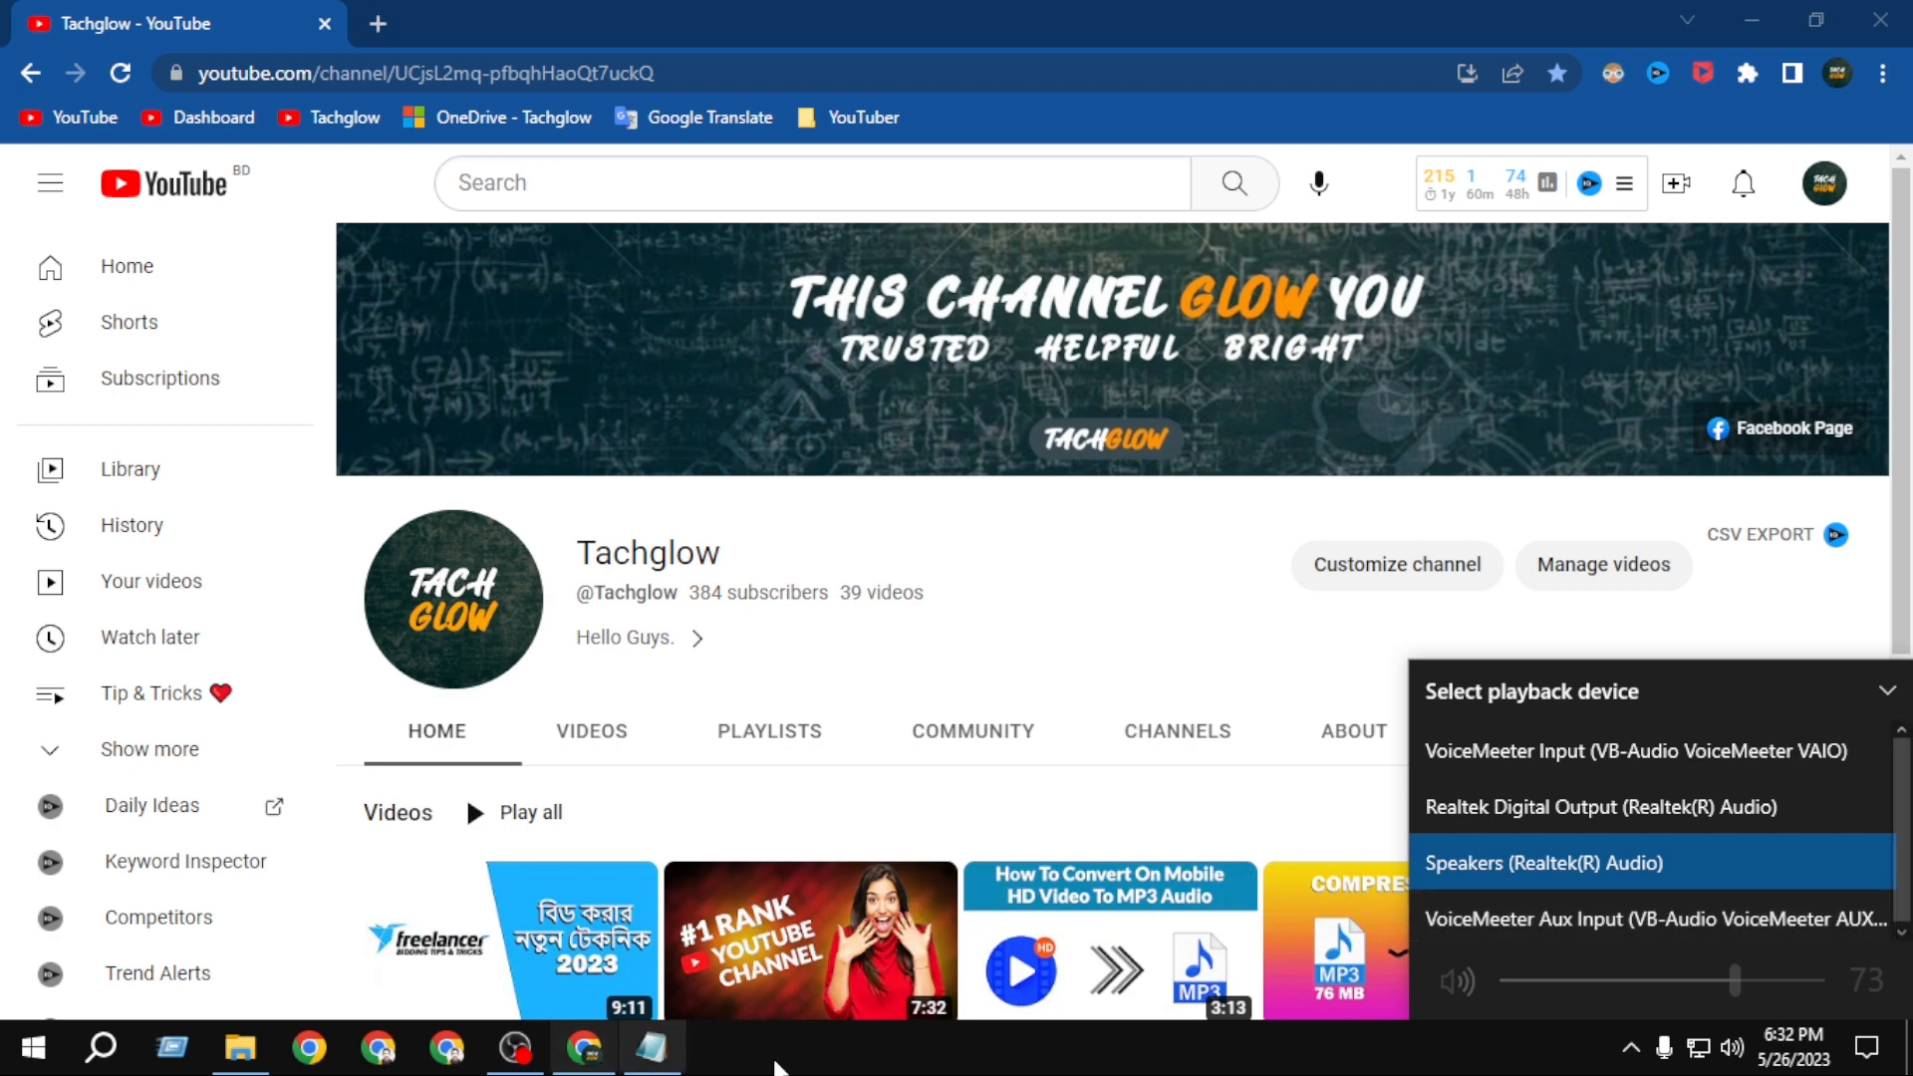
Search Windows for "syst" and open System Information to check the BaseBoard Product model.
click(108, 1048)
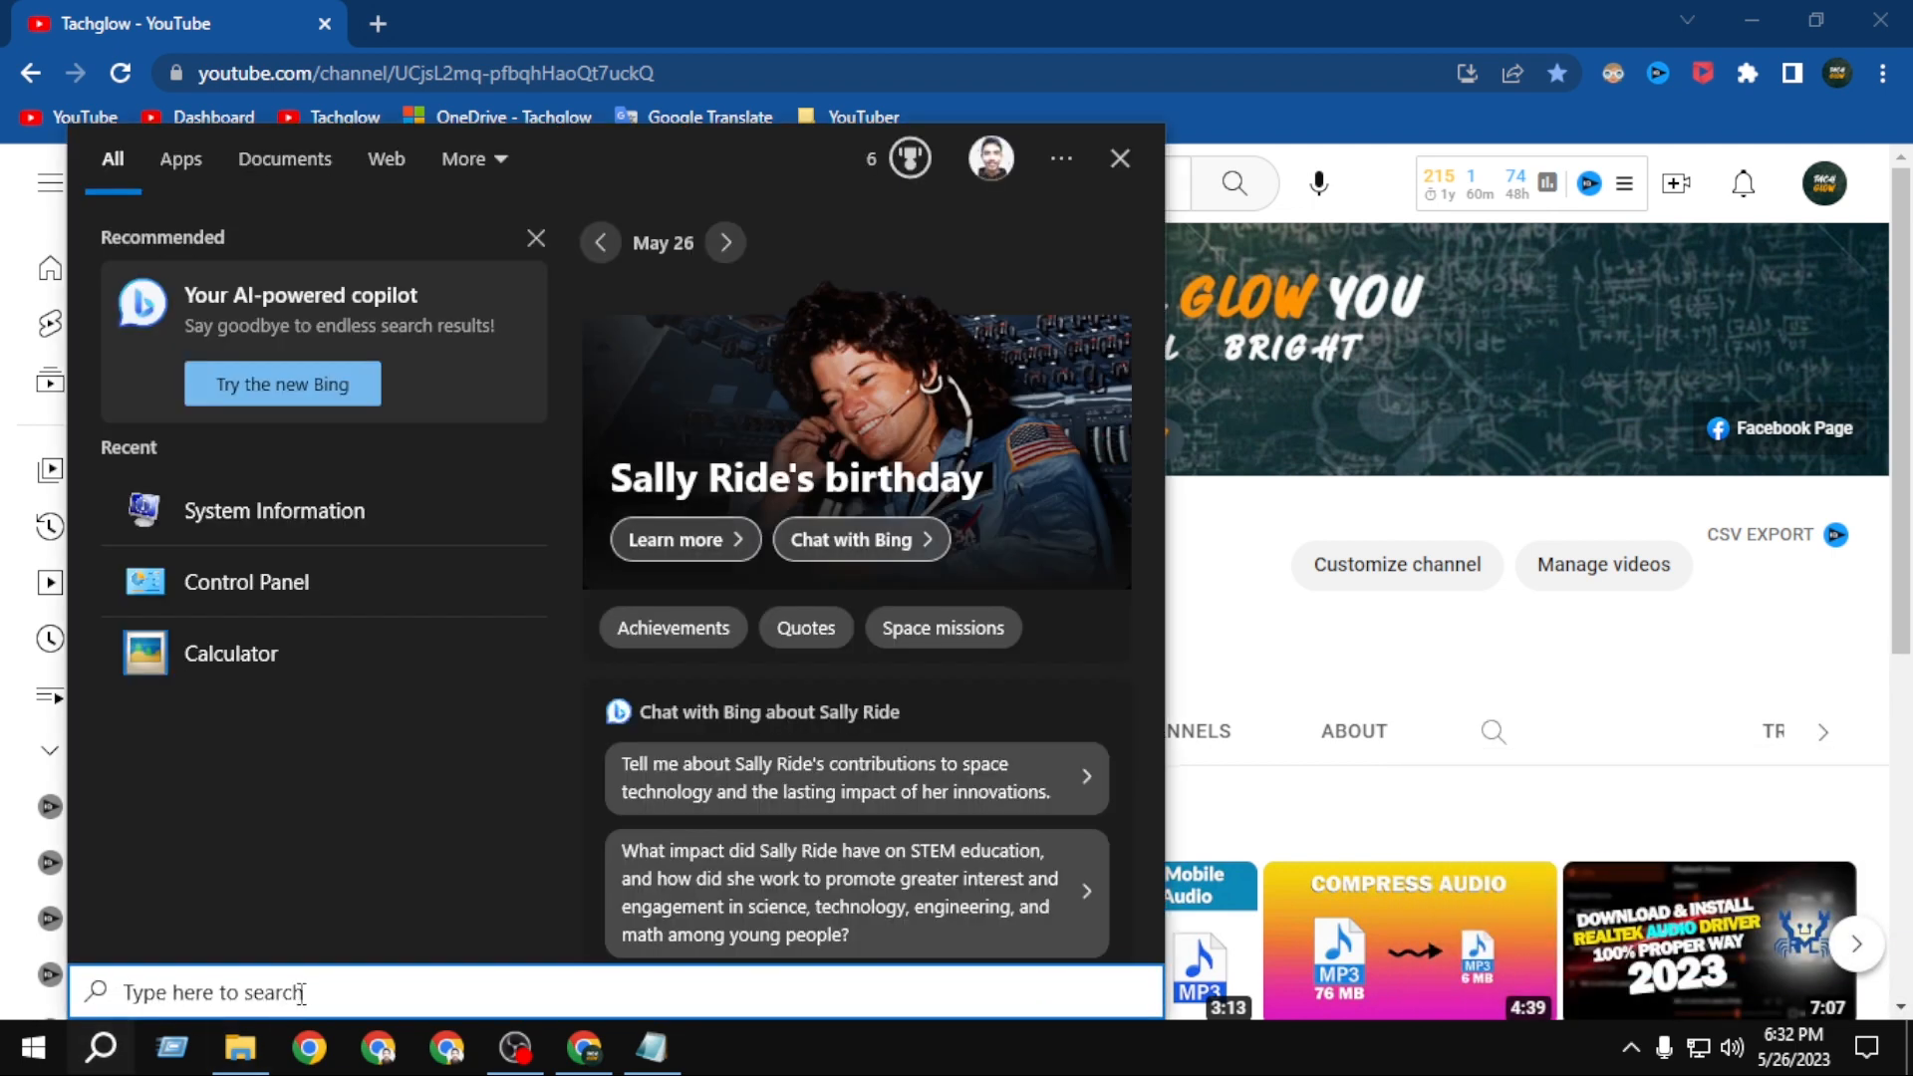
text(syst)
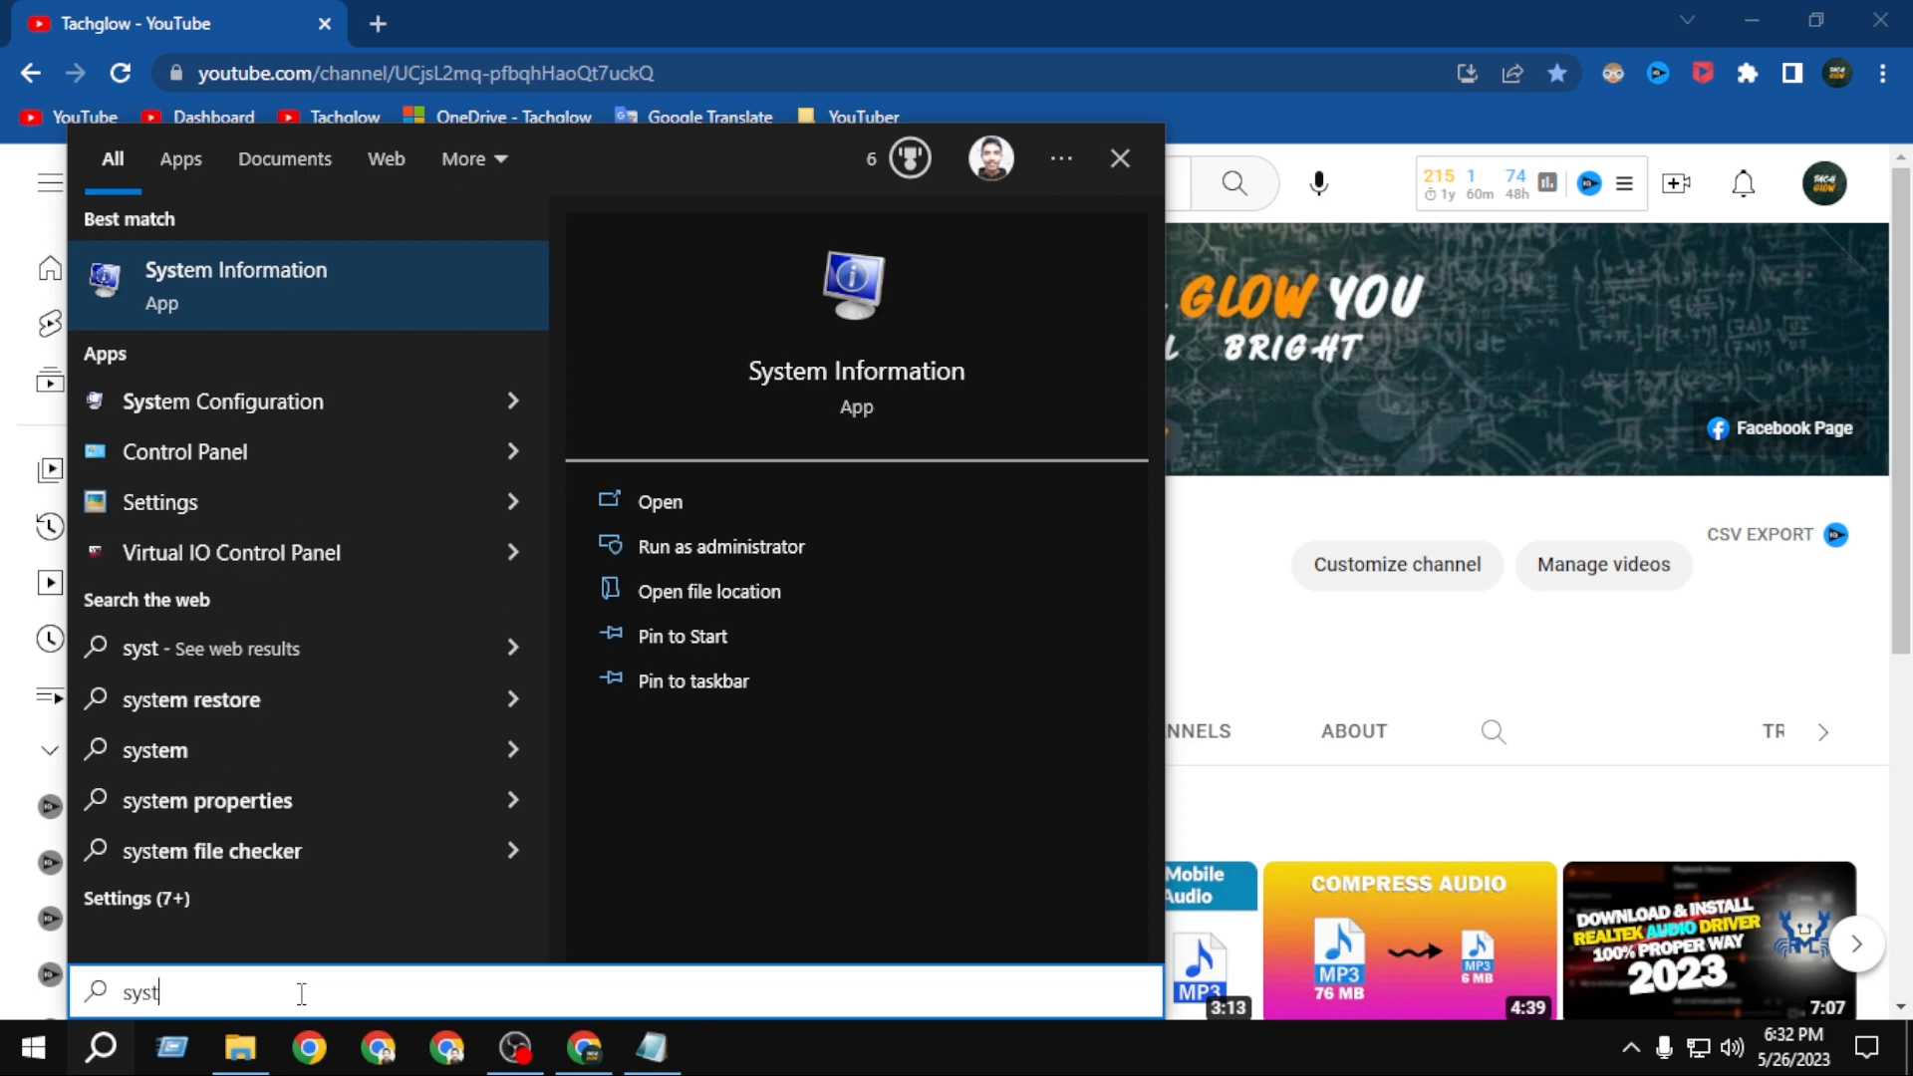
click(341, 272)
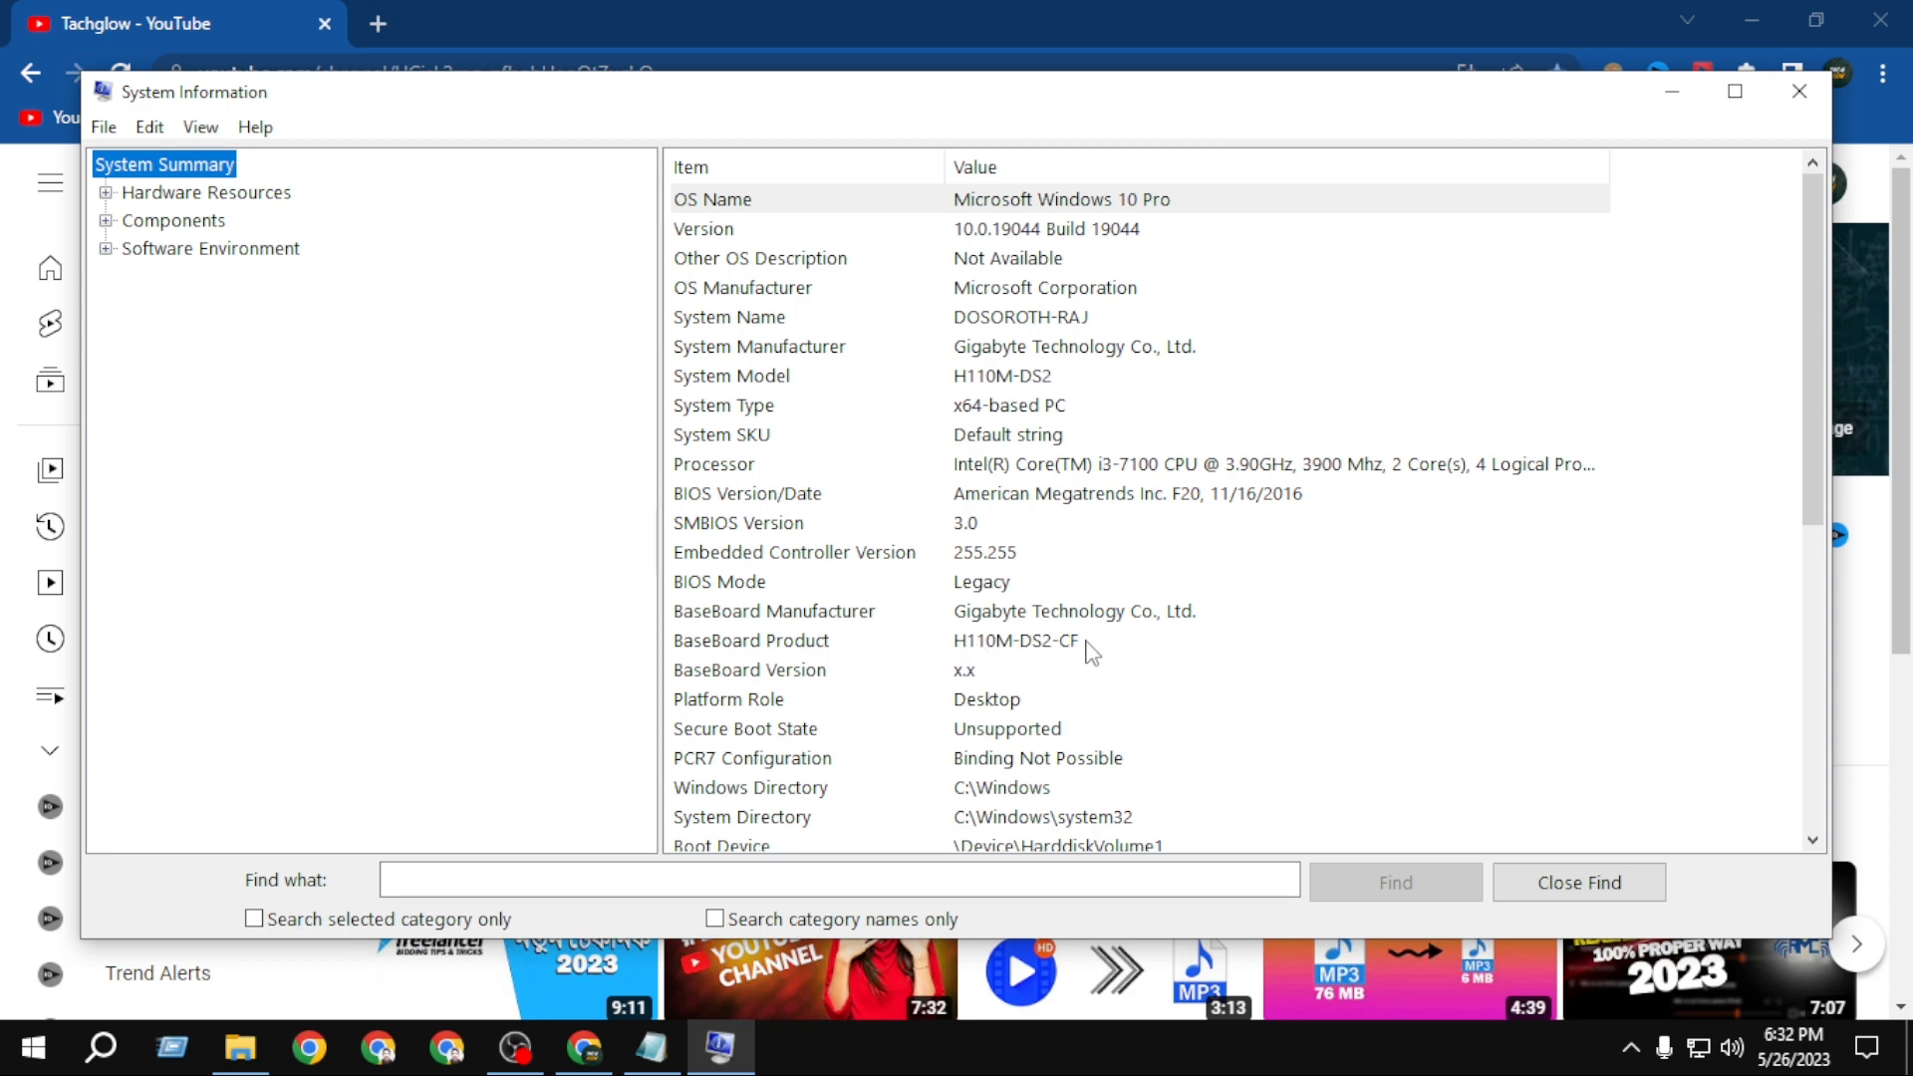
Switch to the open Notepad note and copy the motherboard model H110M-DS2-CF.
click(652, 1048)
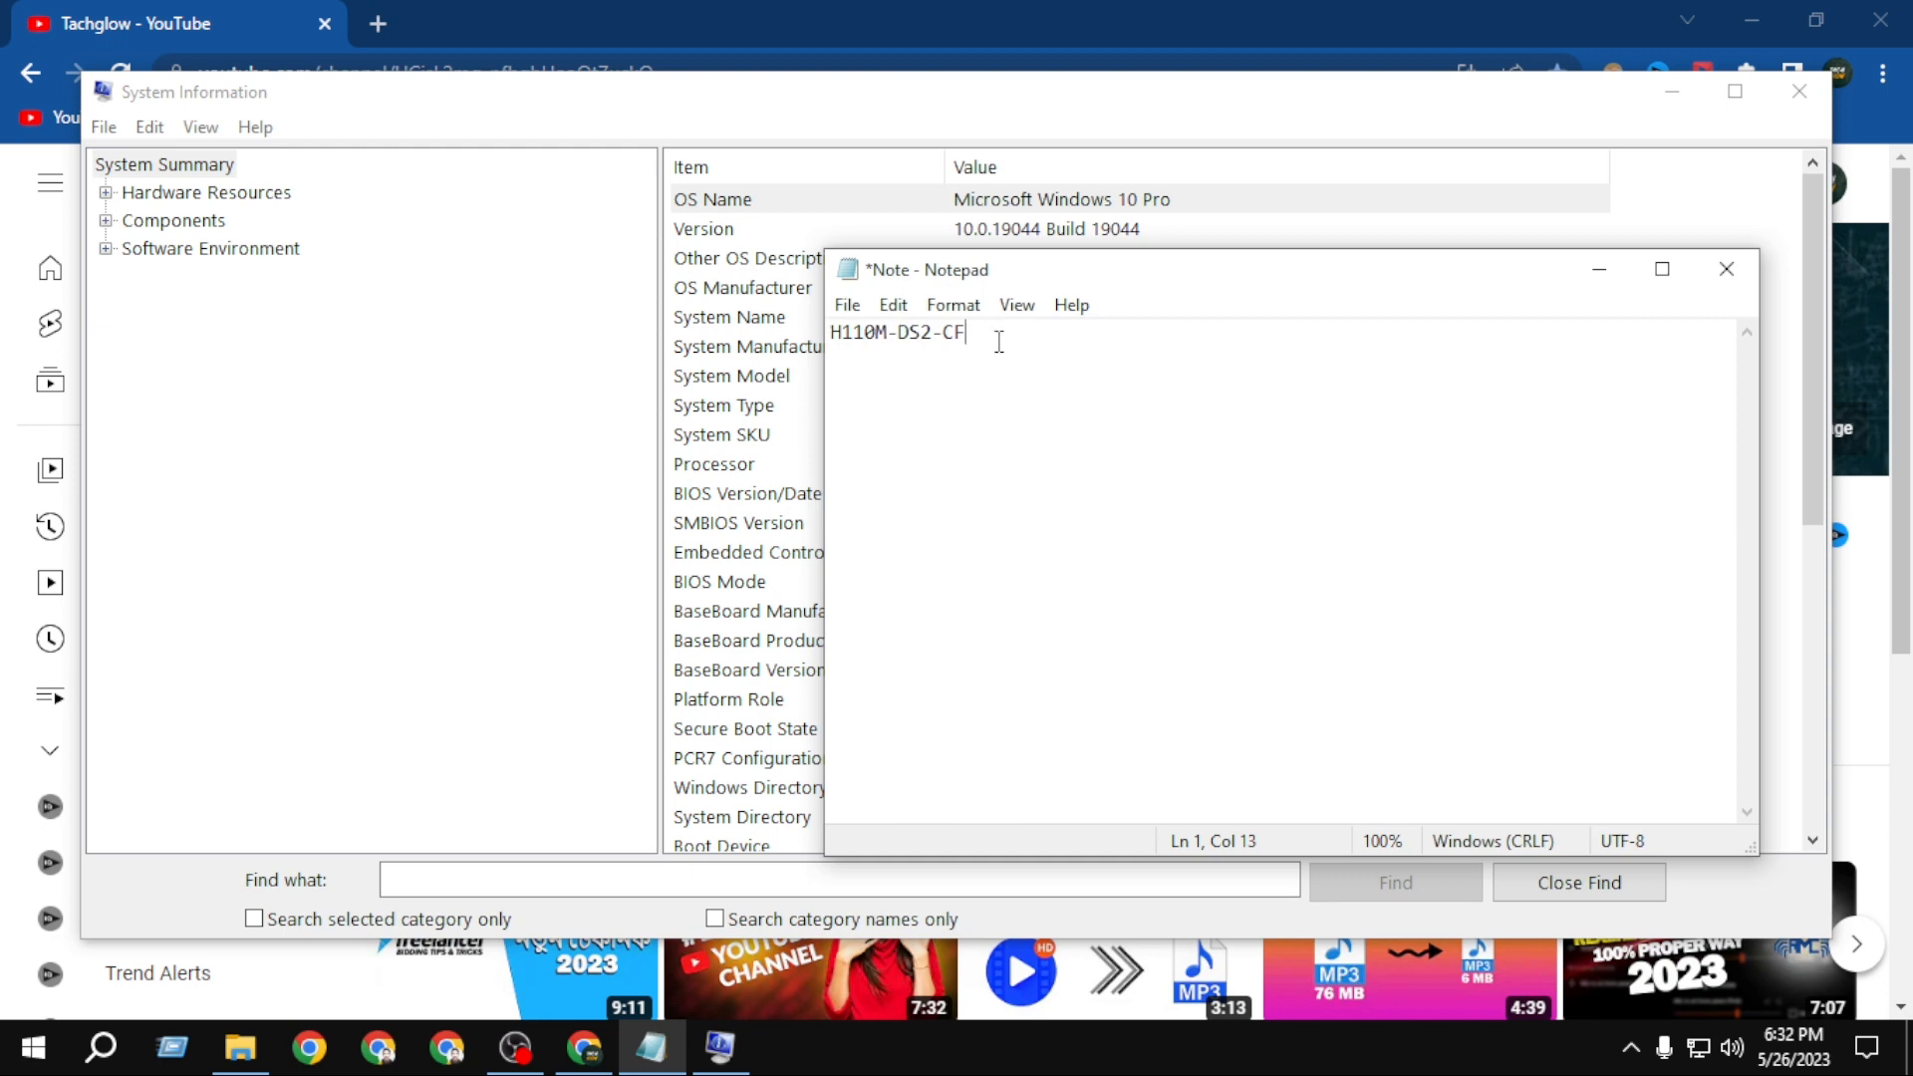
drag(998, 342, 831, 334)
key(ctrl+c)
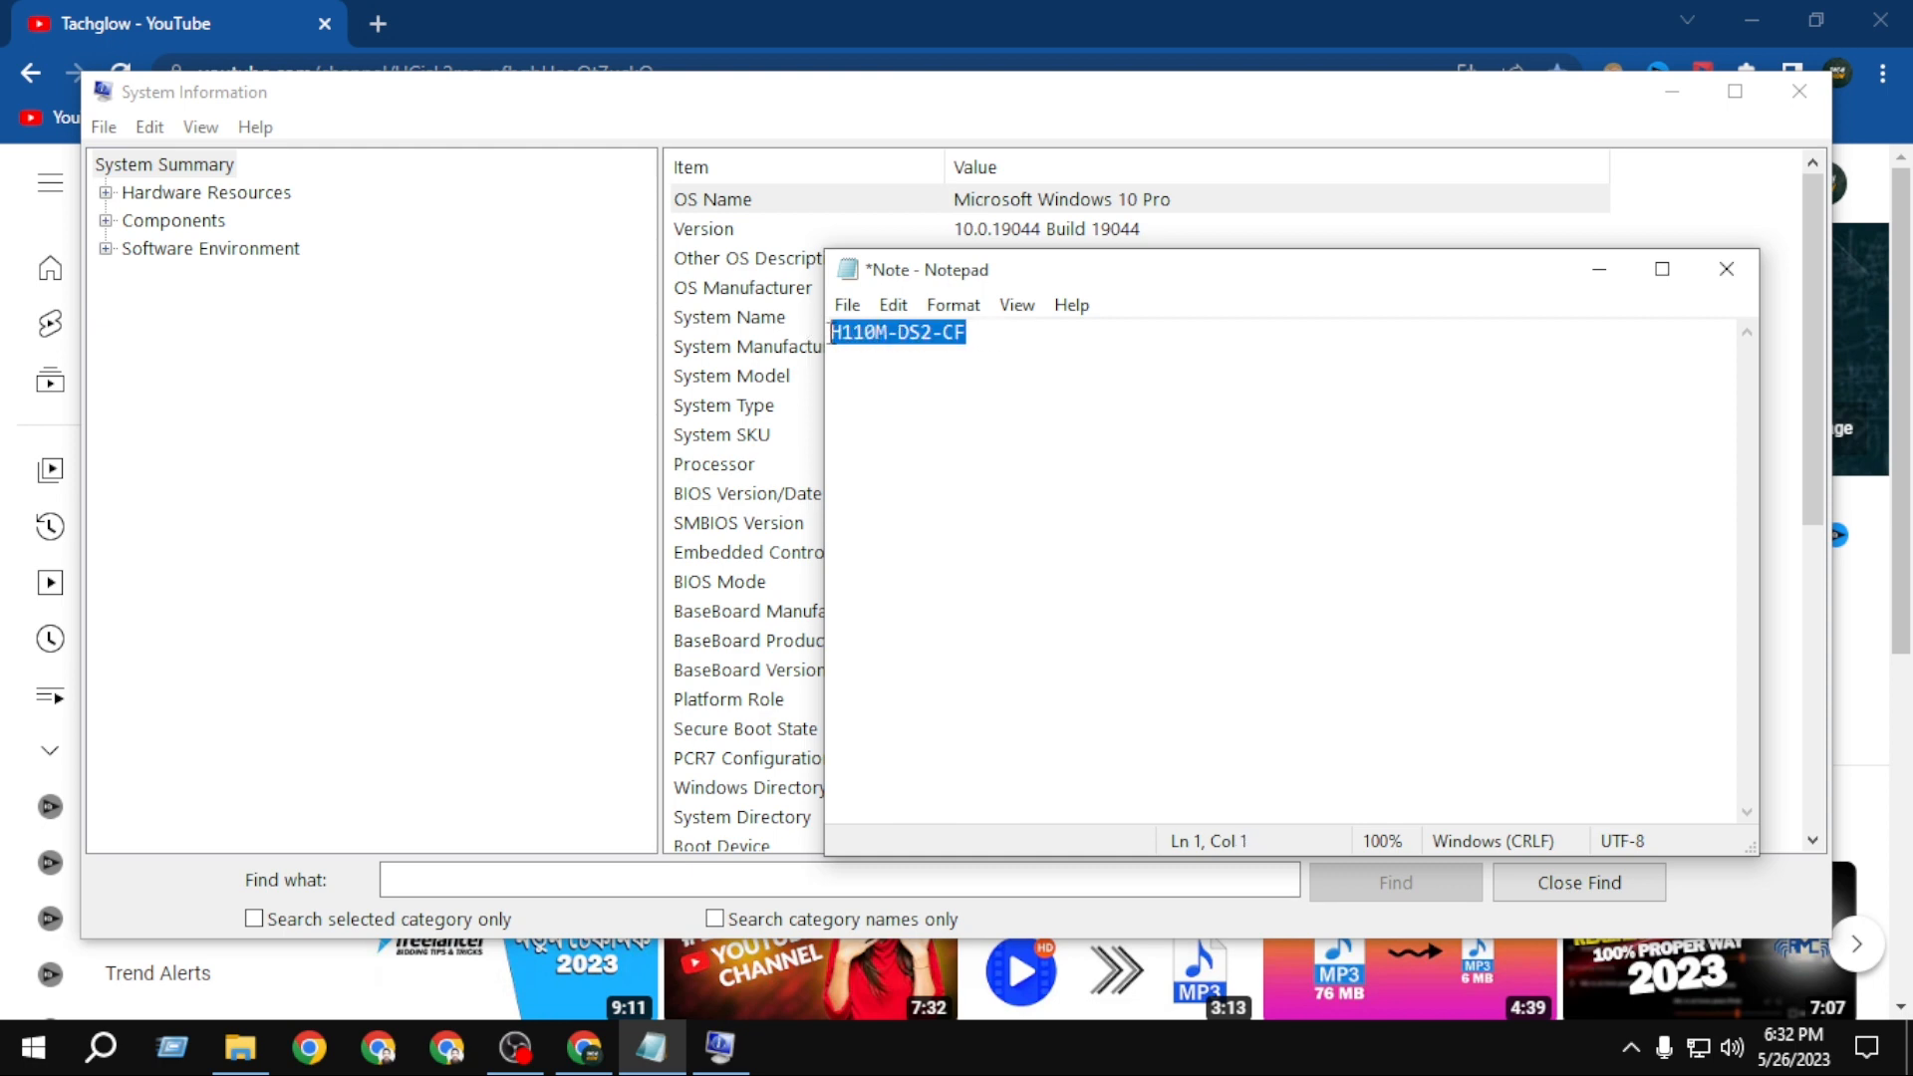
In a new Chrome tab, search for "h110m-ds2-cf drivers" and open Gigabyte's GA-H110M-DS2 (rev. 1.x) Support page.
click(491, 32)
click(378, 24)
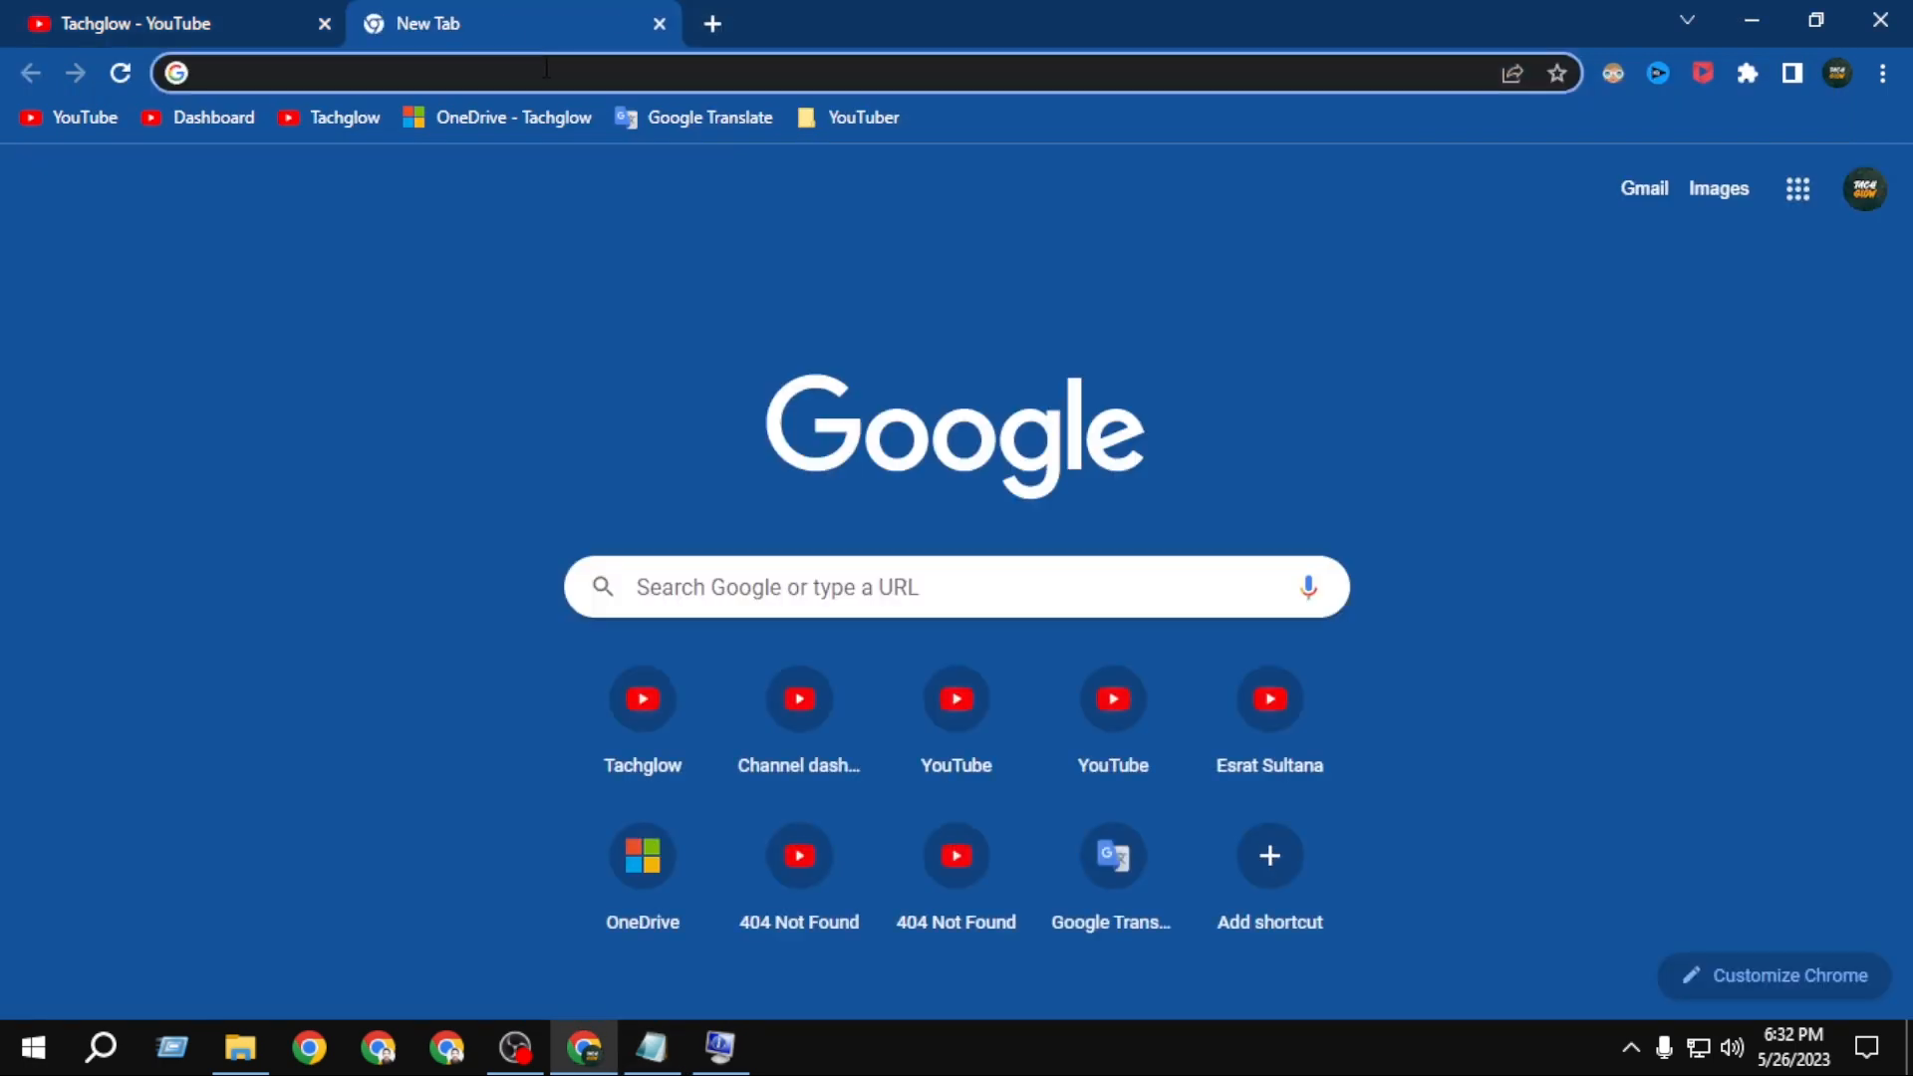
key(ctrl+v)
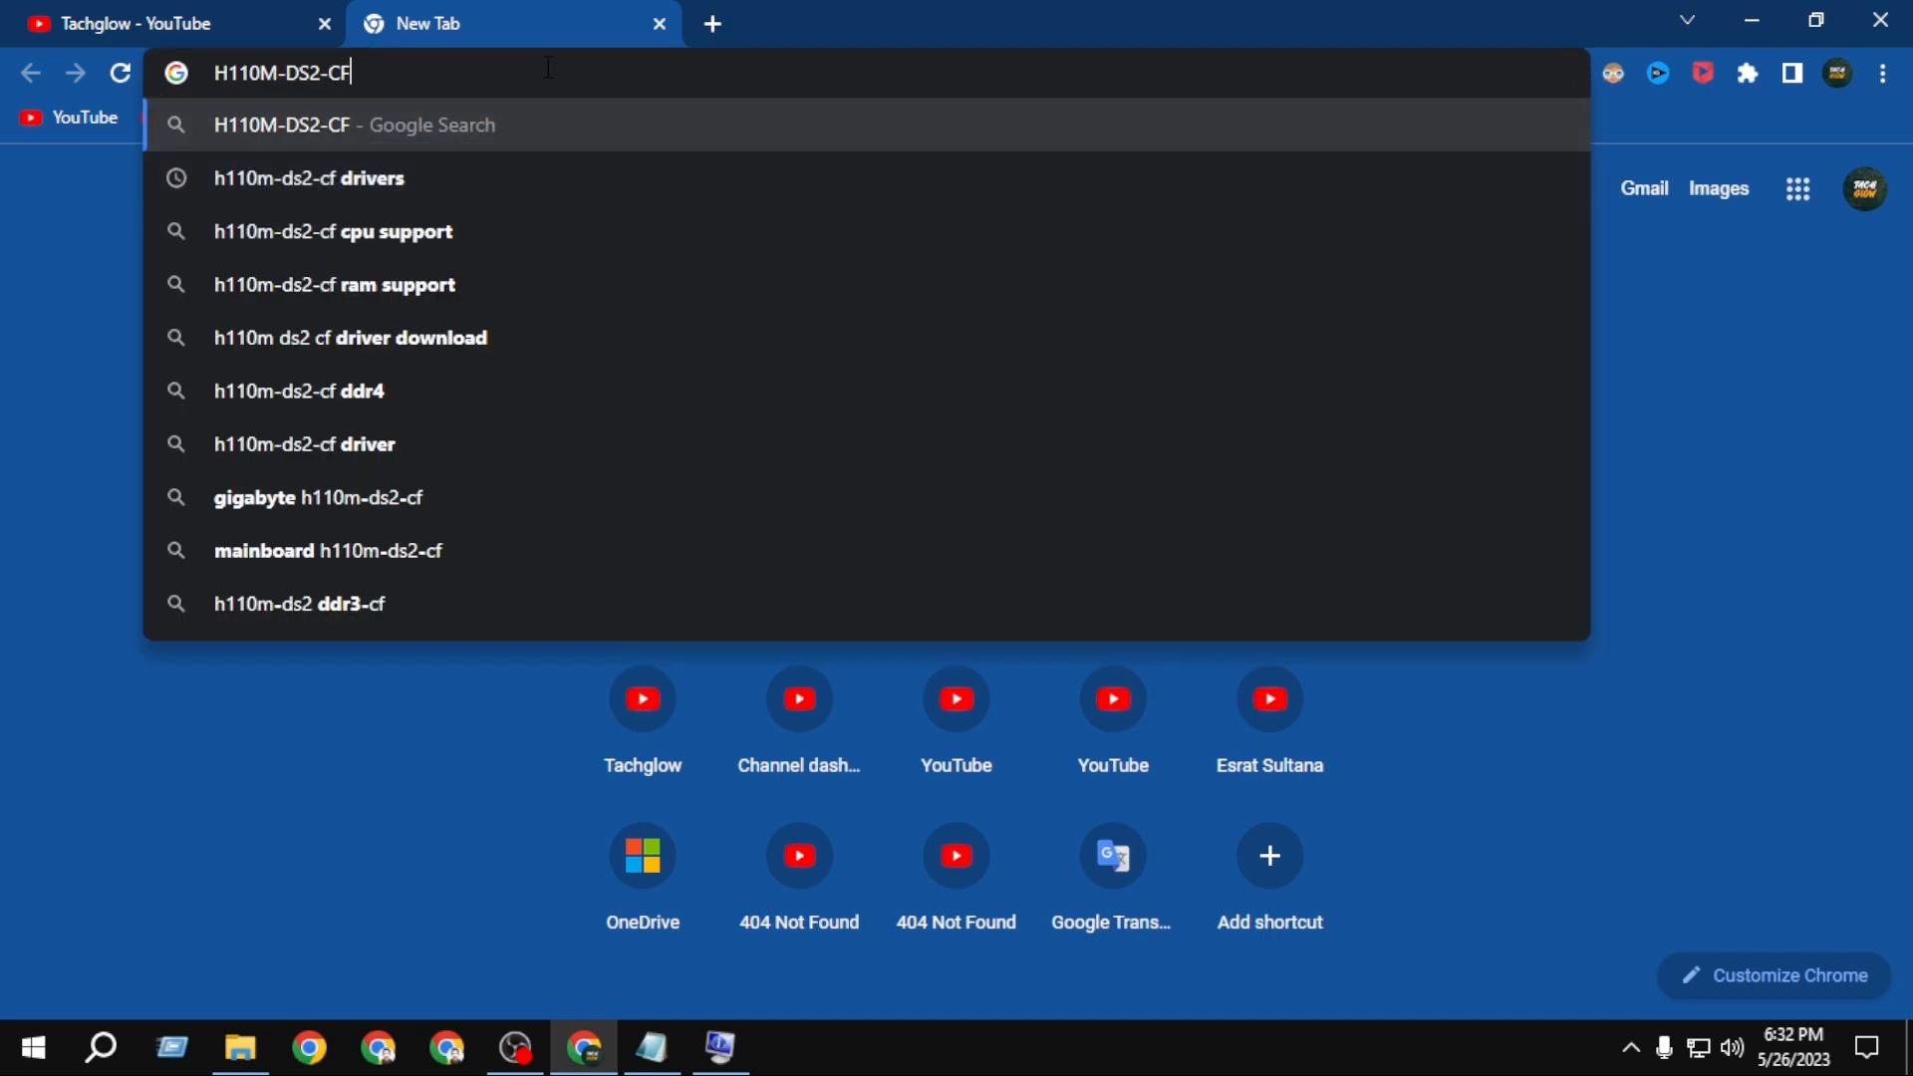
click(360, 182)
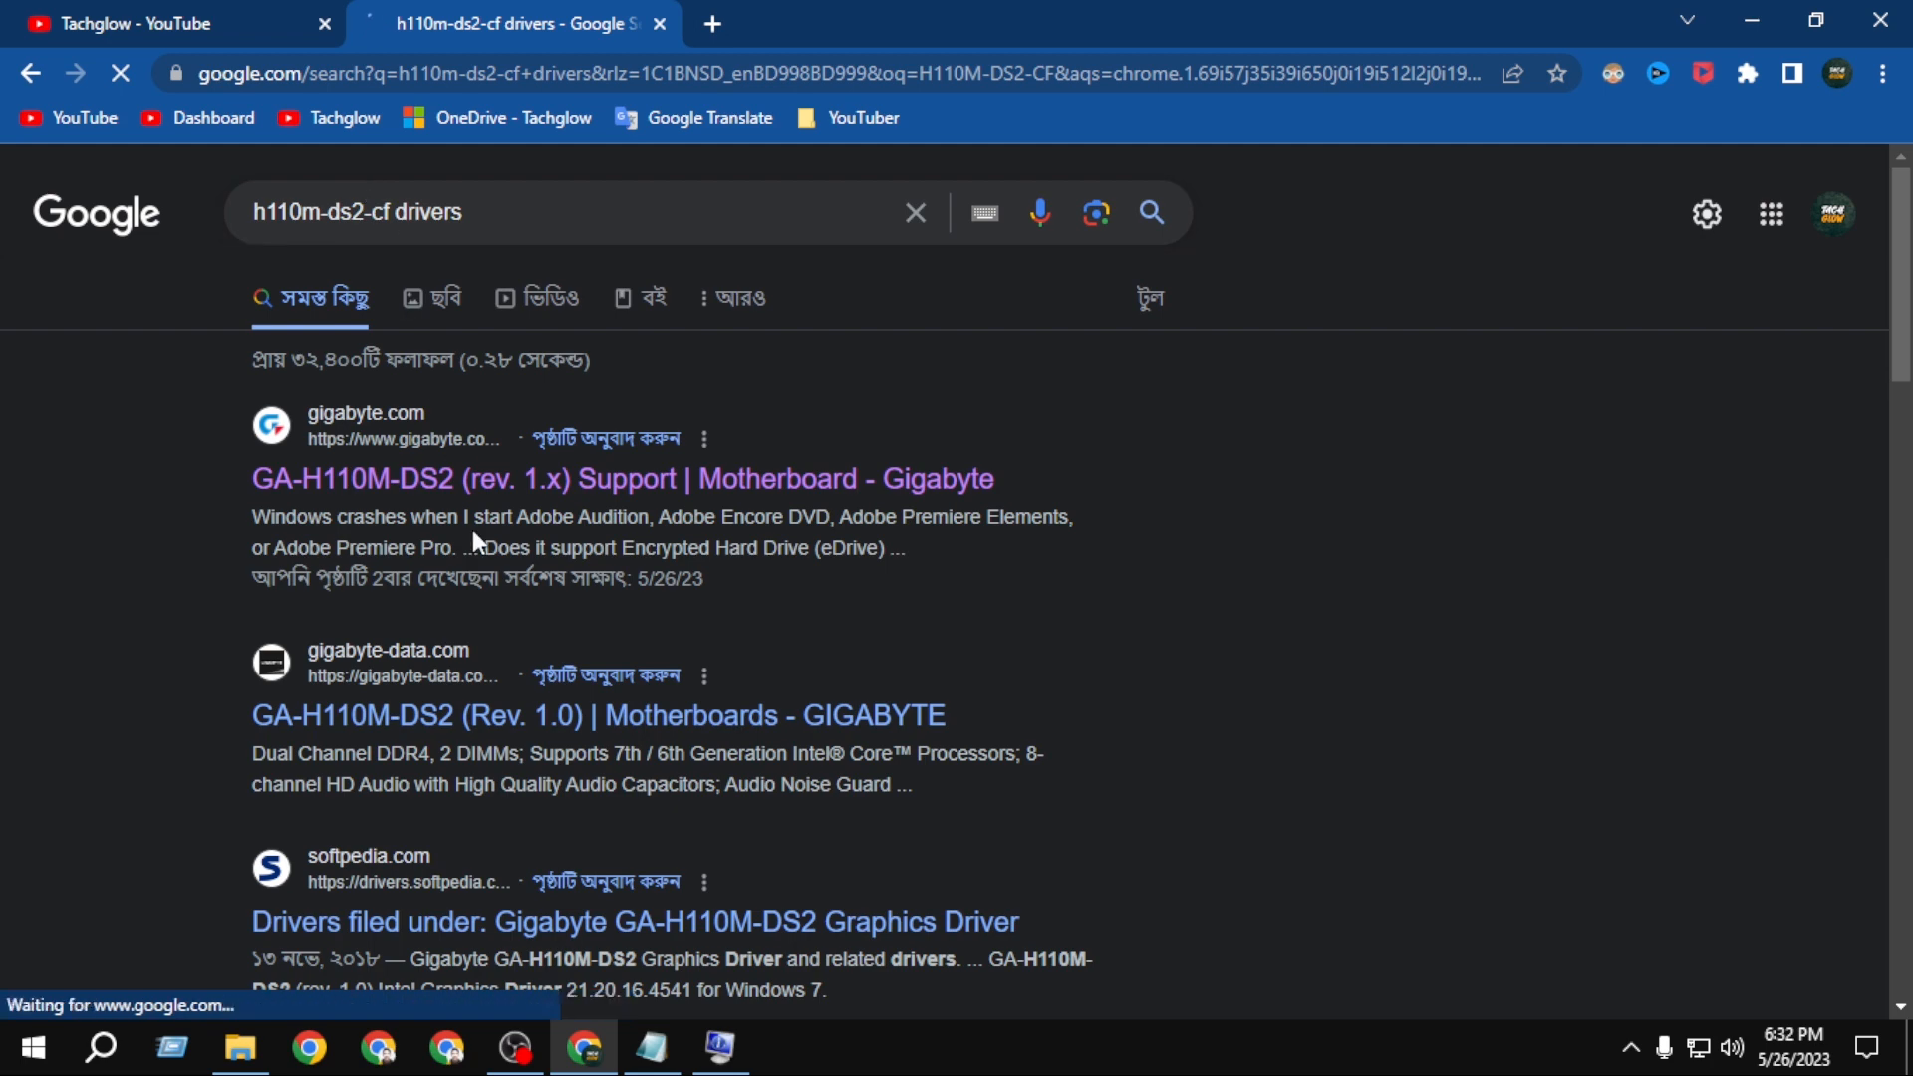
click(504, 482)
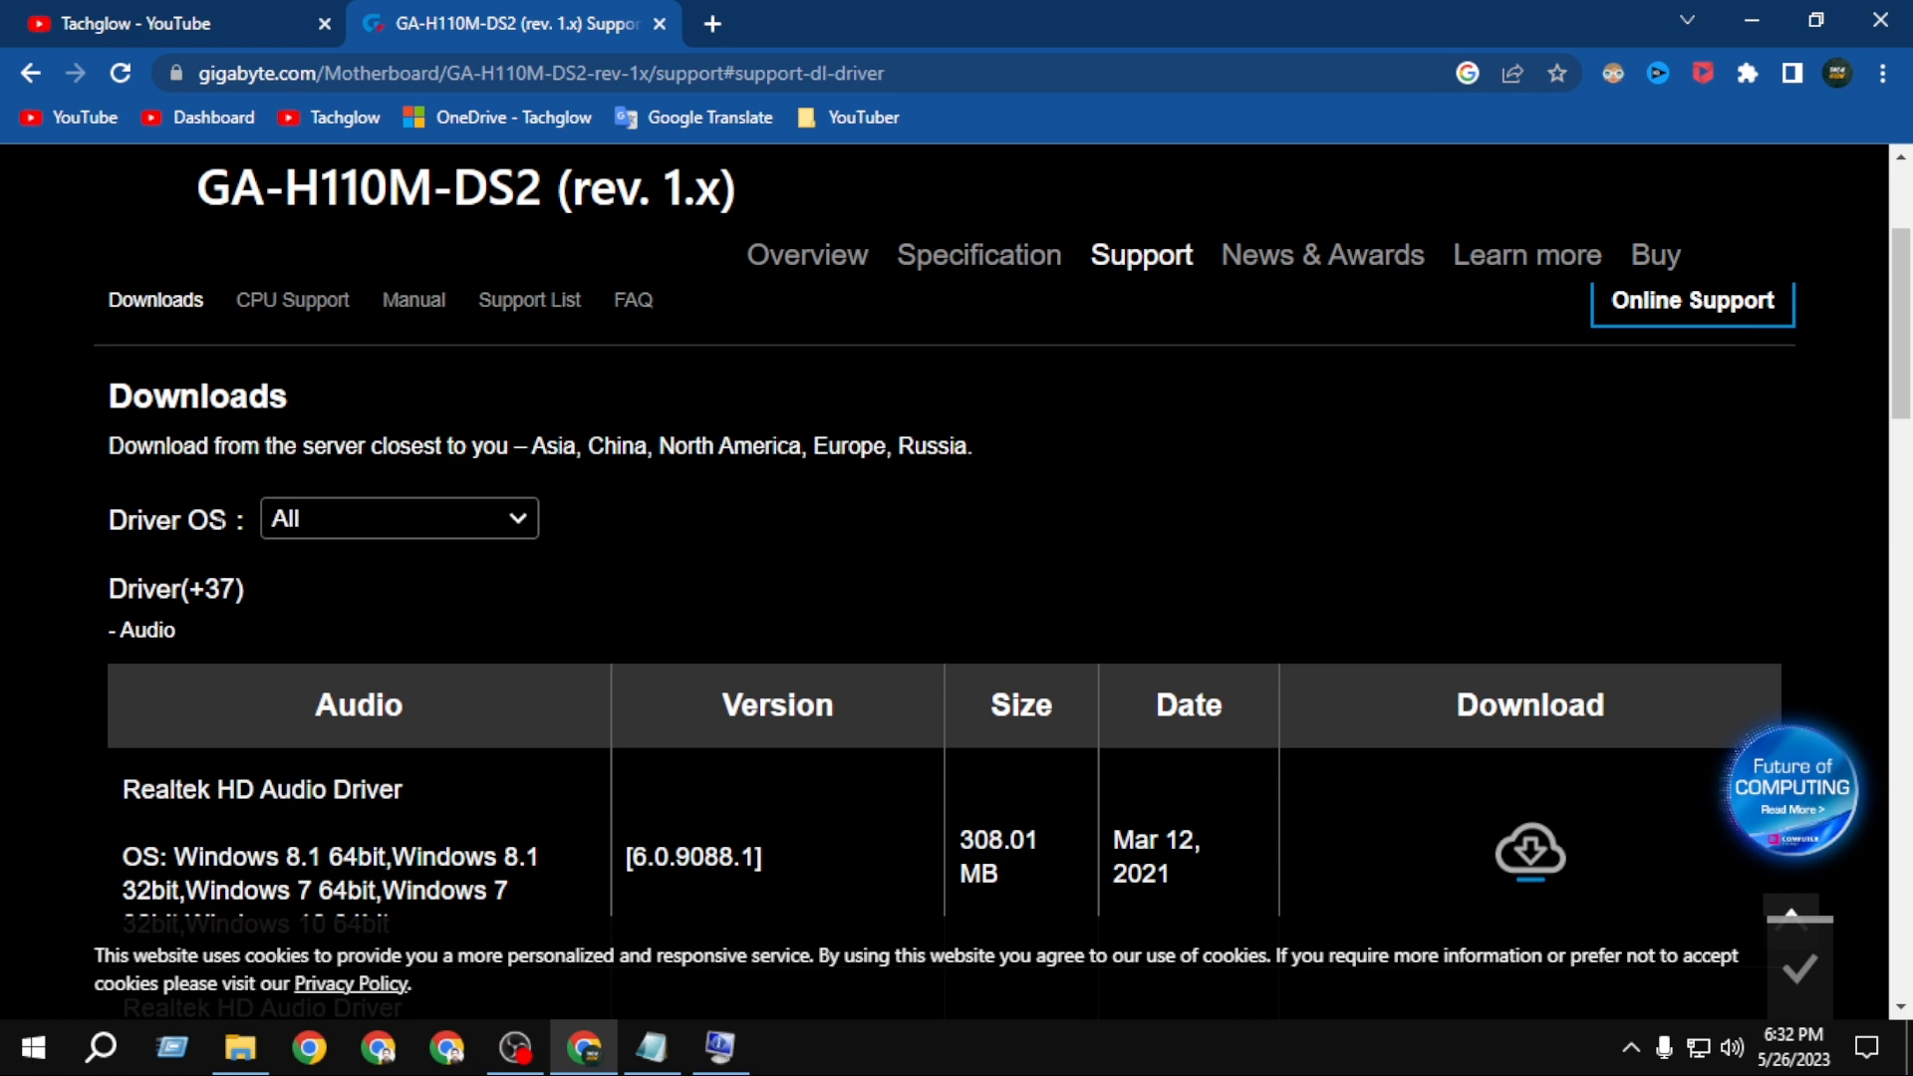
Filter the driver downloads to Windows 10 64bit and download Realtek HD Audio Driver version 6.0.9088.1.
click(342, 530)
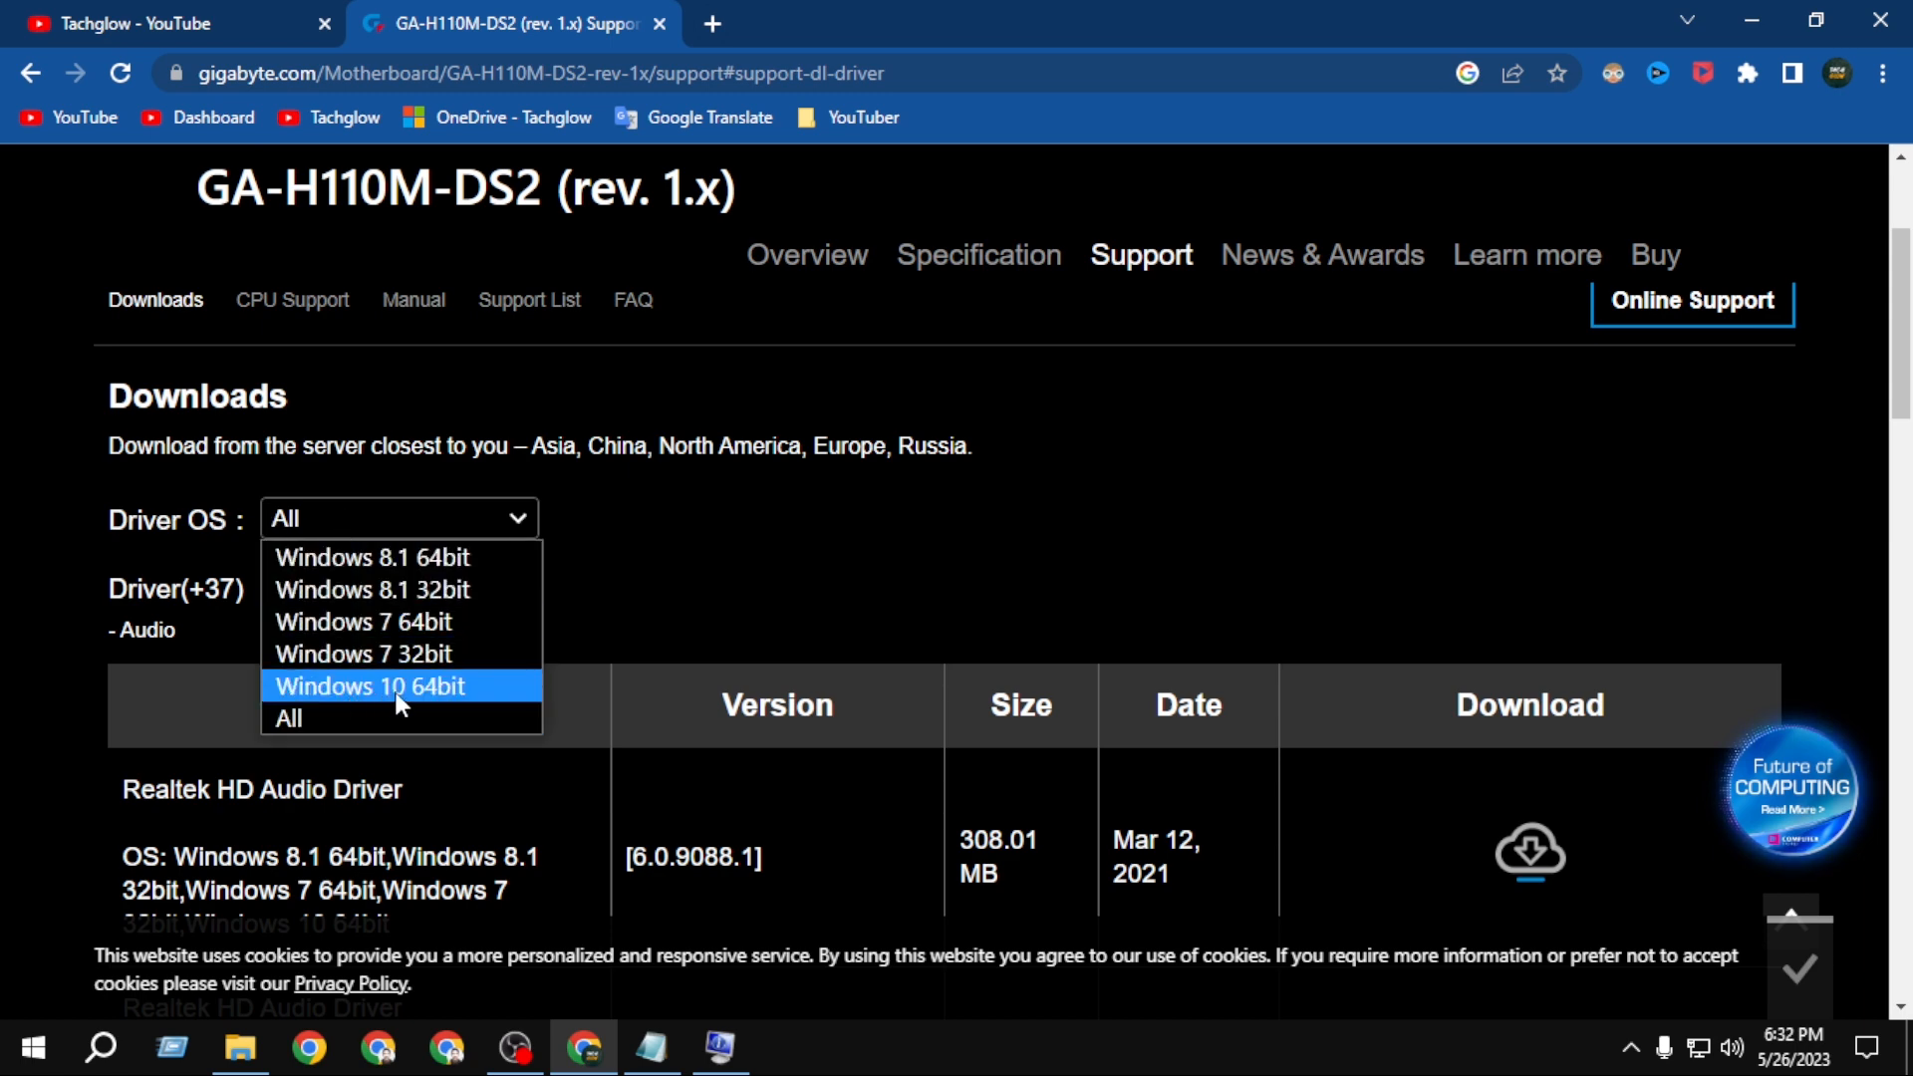
click(476, 688)
scroll(487, 678, down, 3)
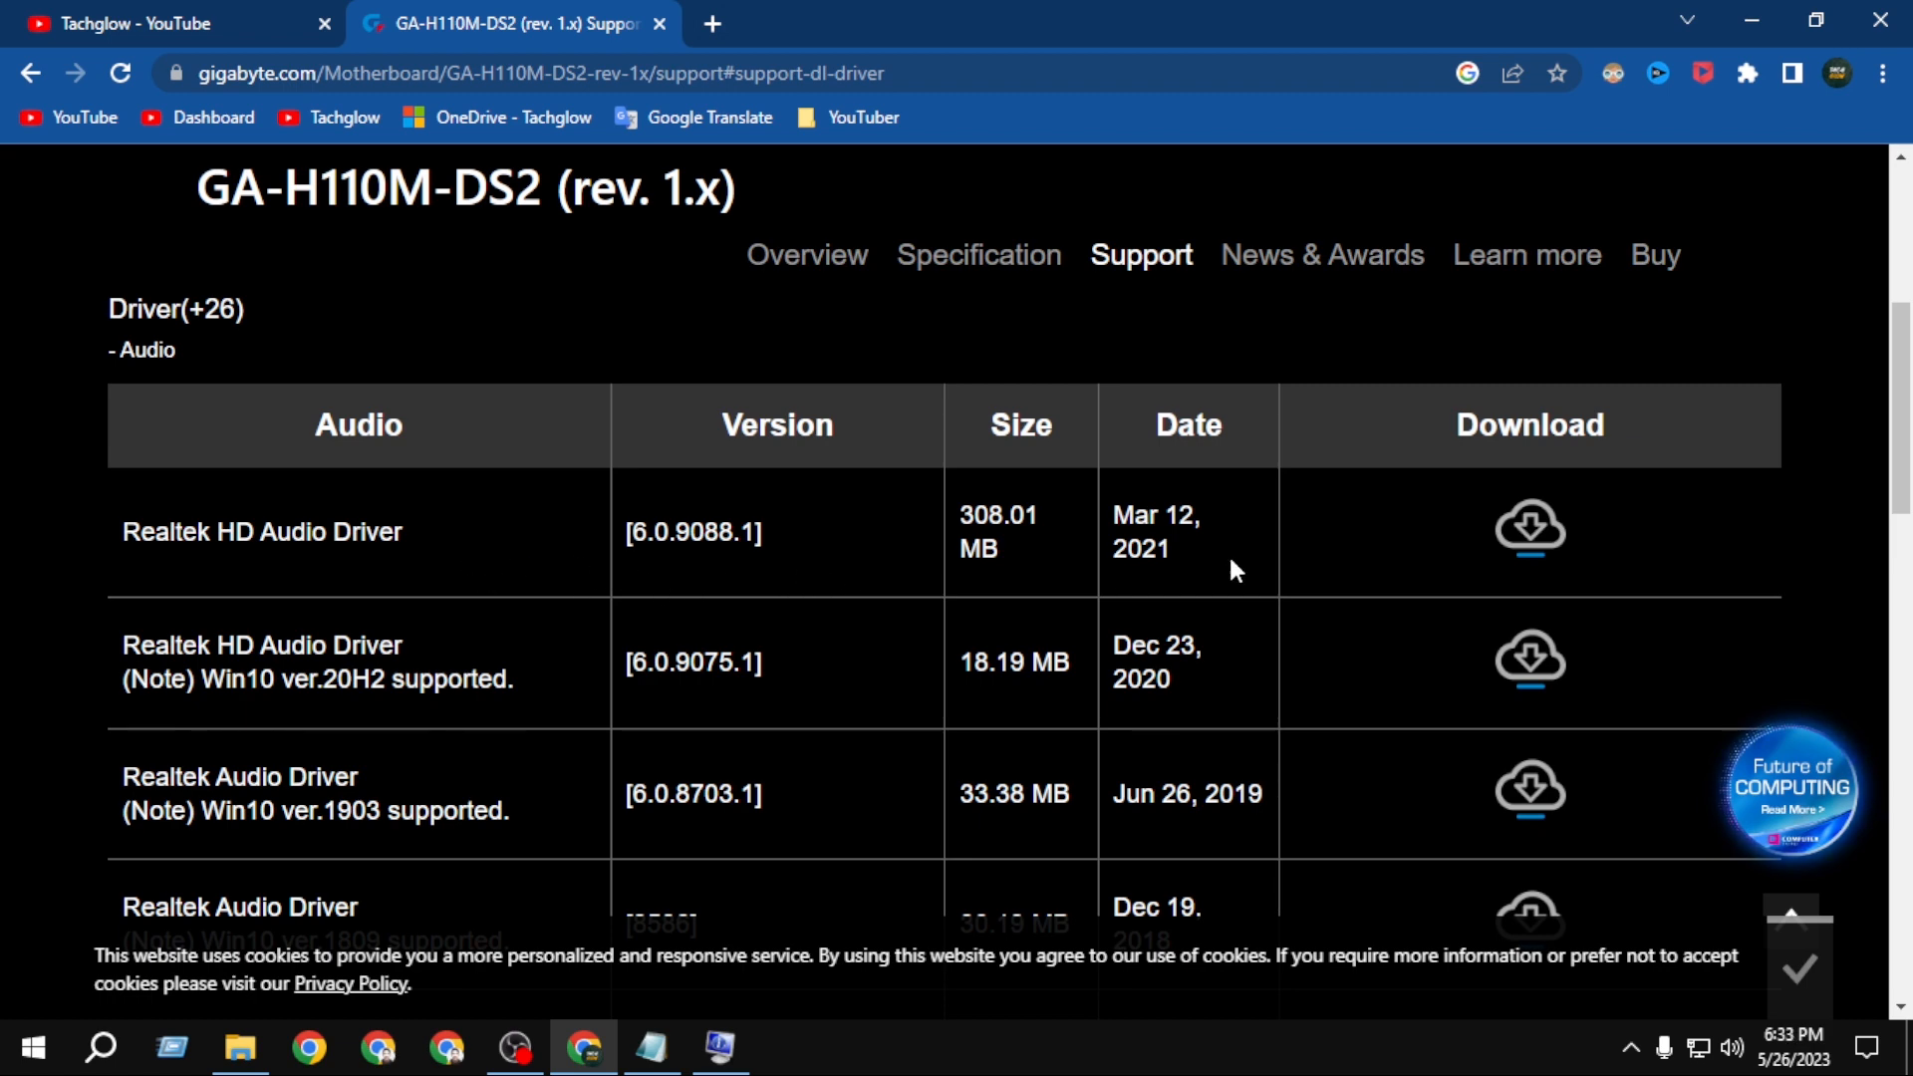
click(1532, 528)
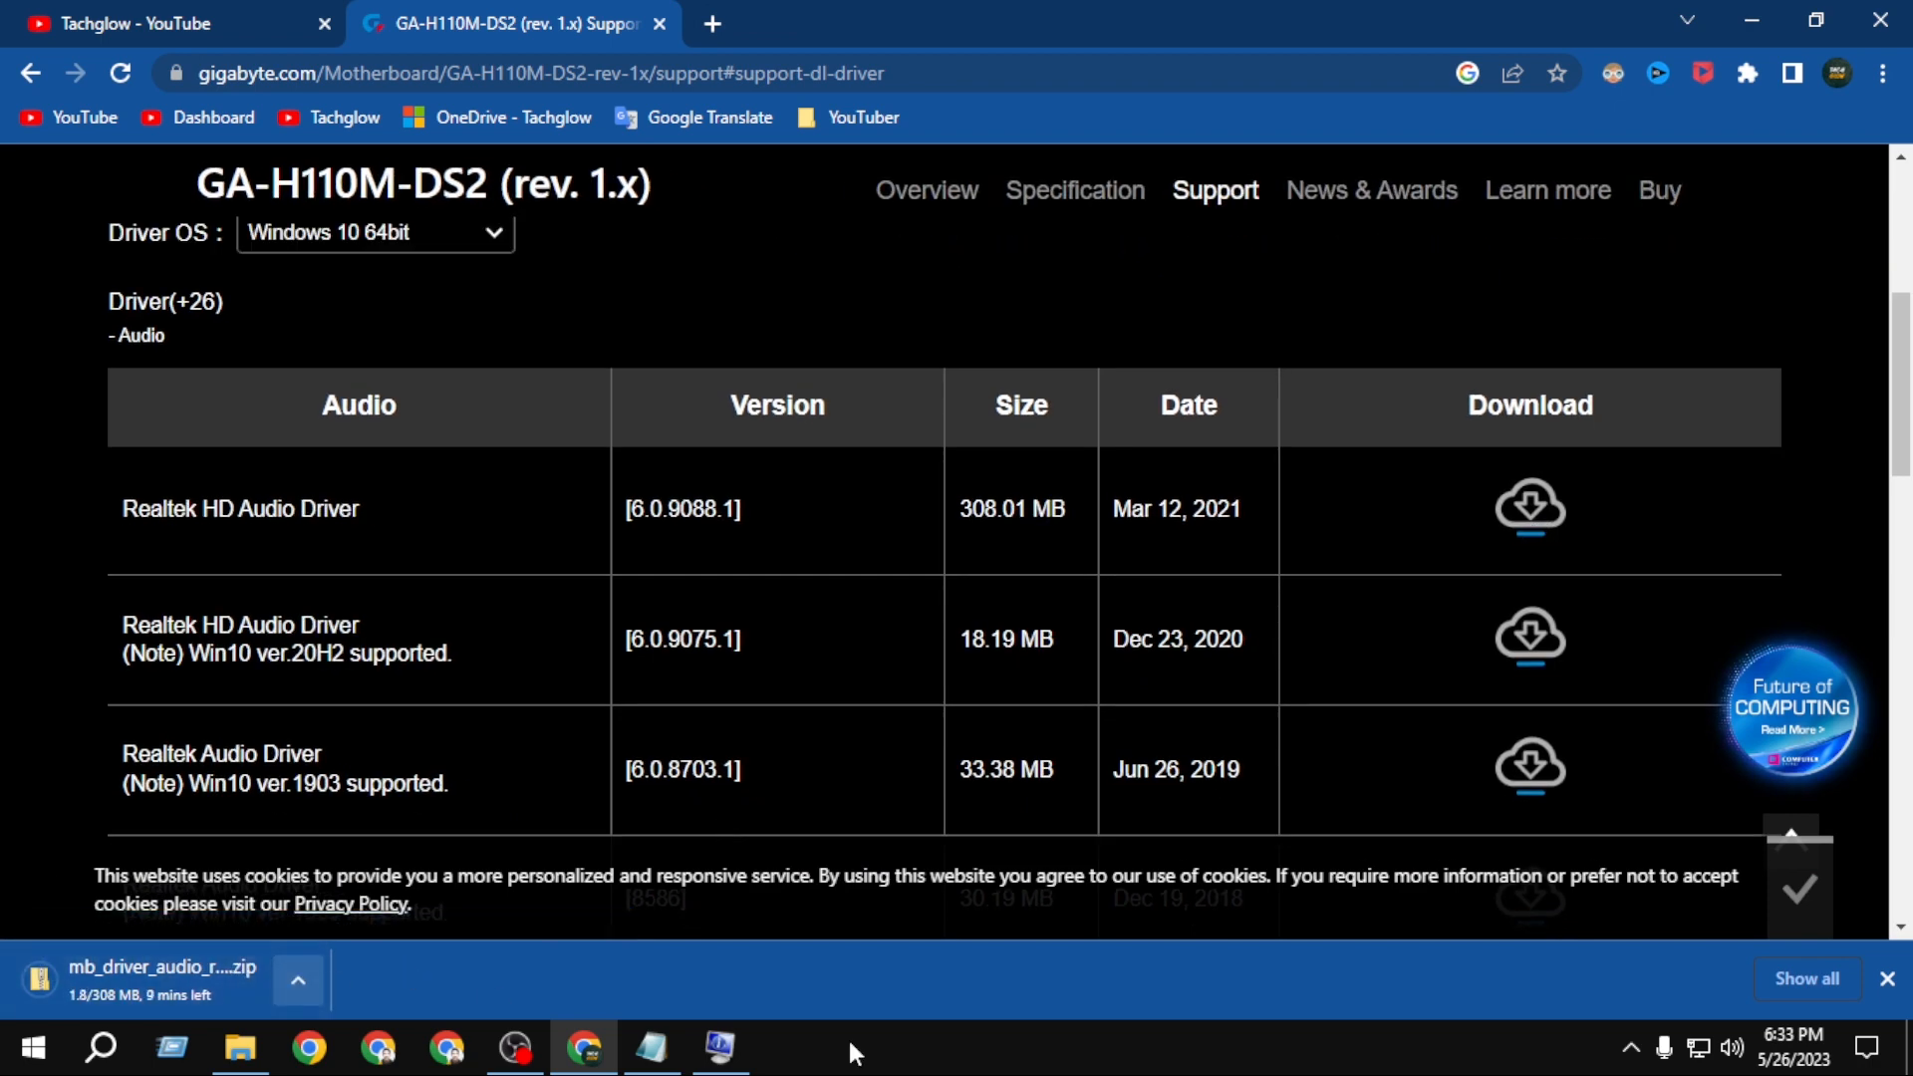
Locate mb_driver_audio_realtek_6.0.9088.1.zip in its download folder and extract it with 7-Zip into a subfolder of the same name.
click(1785, 980)
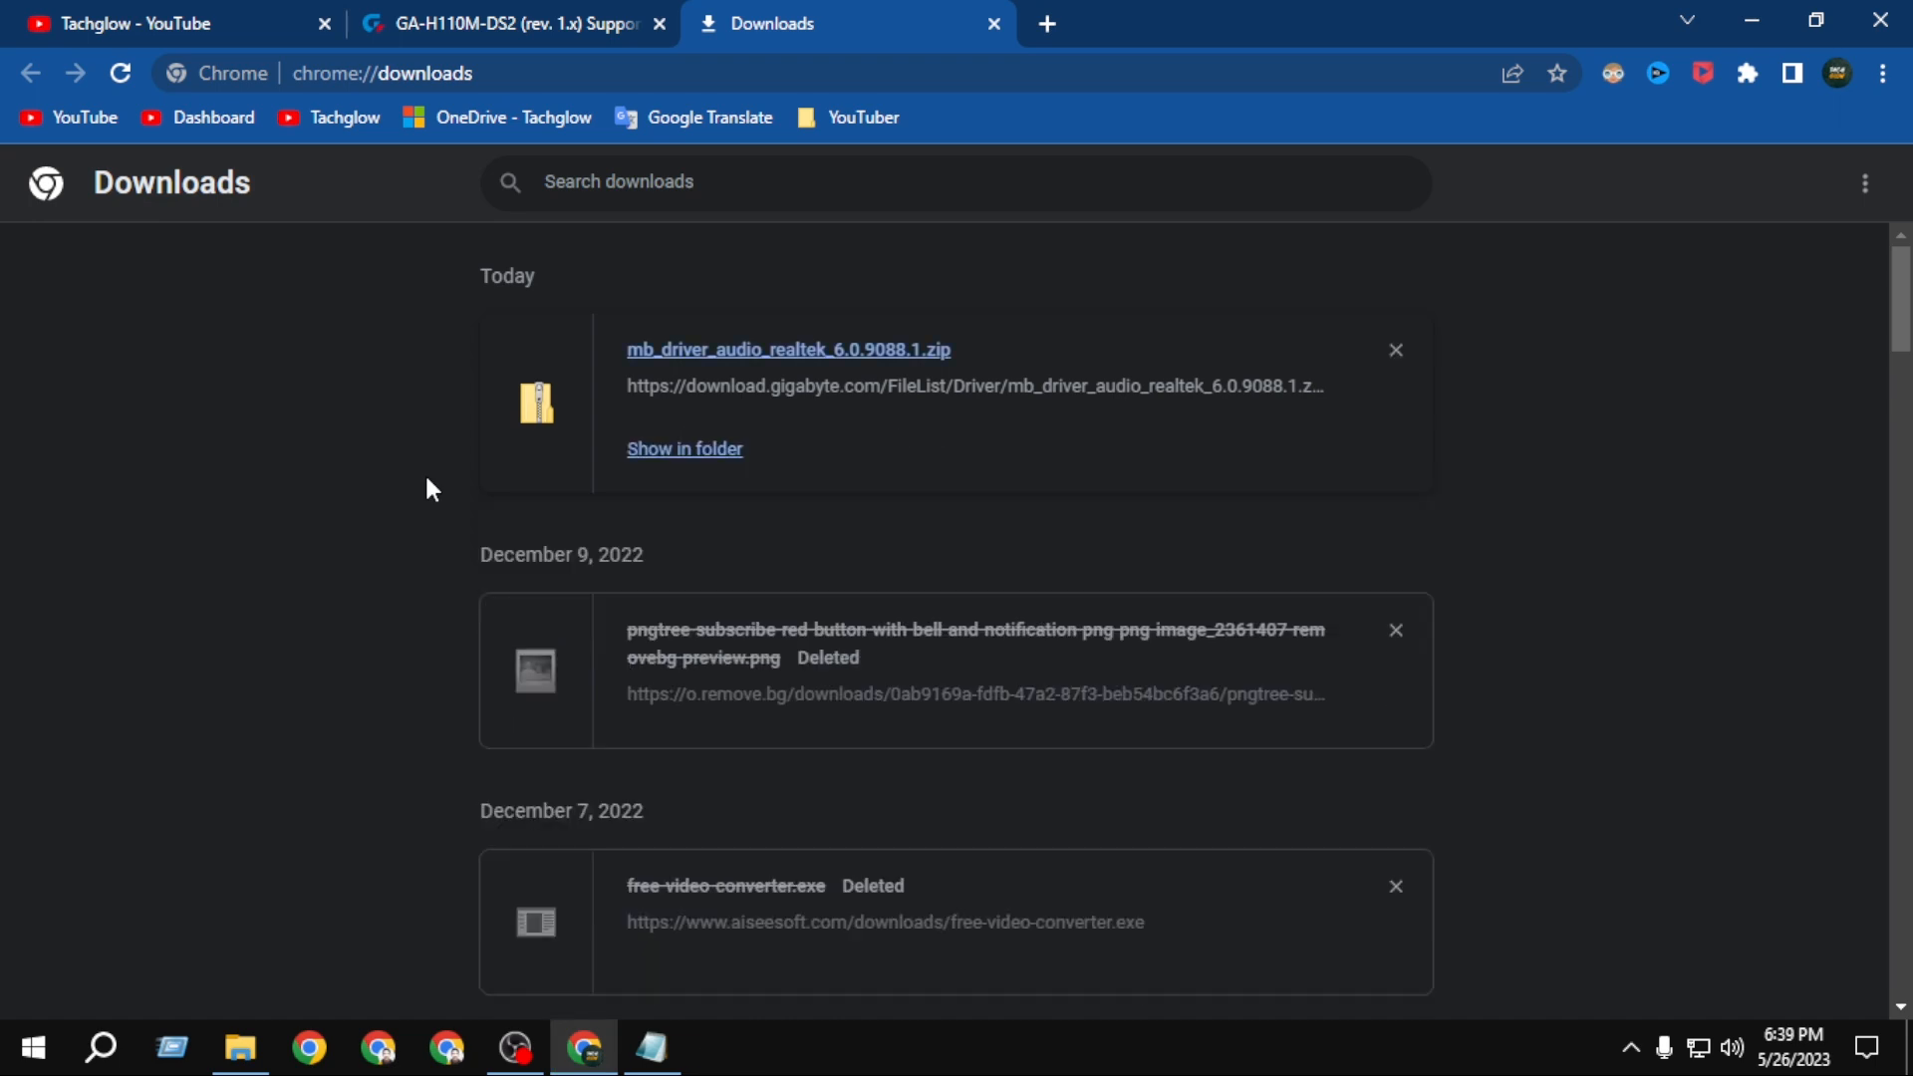
click(687, 451)
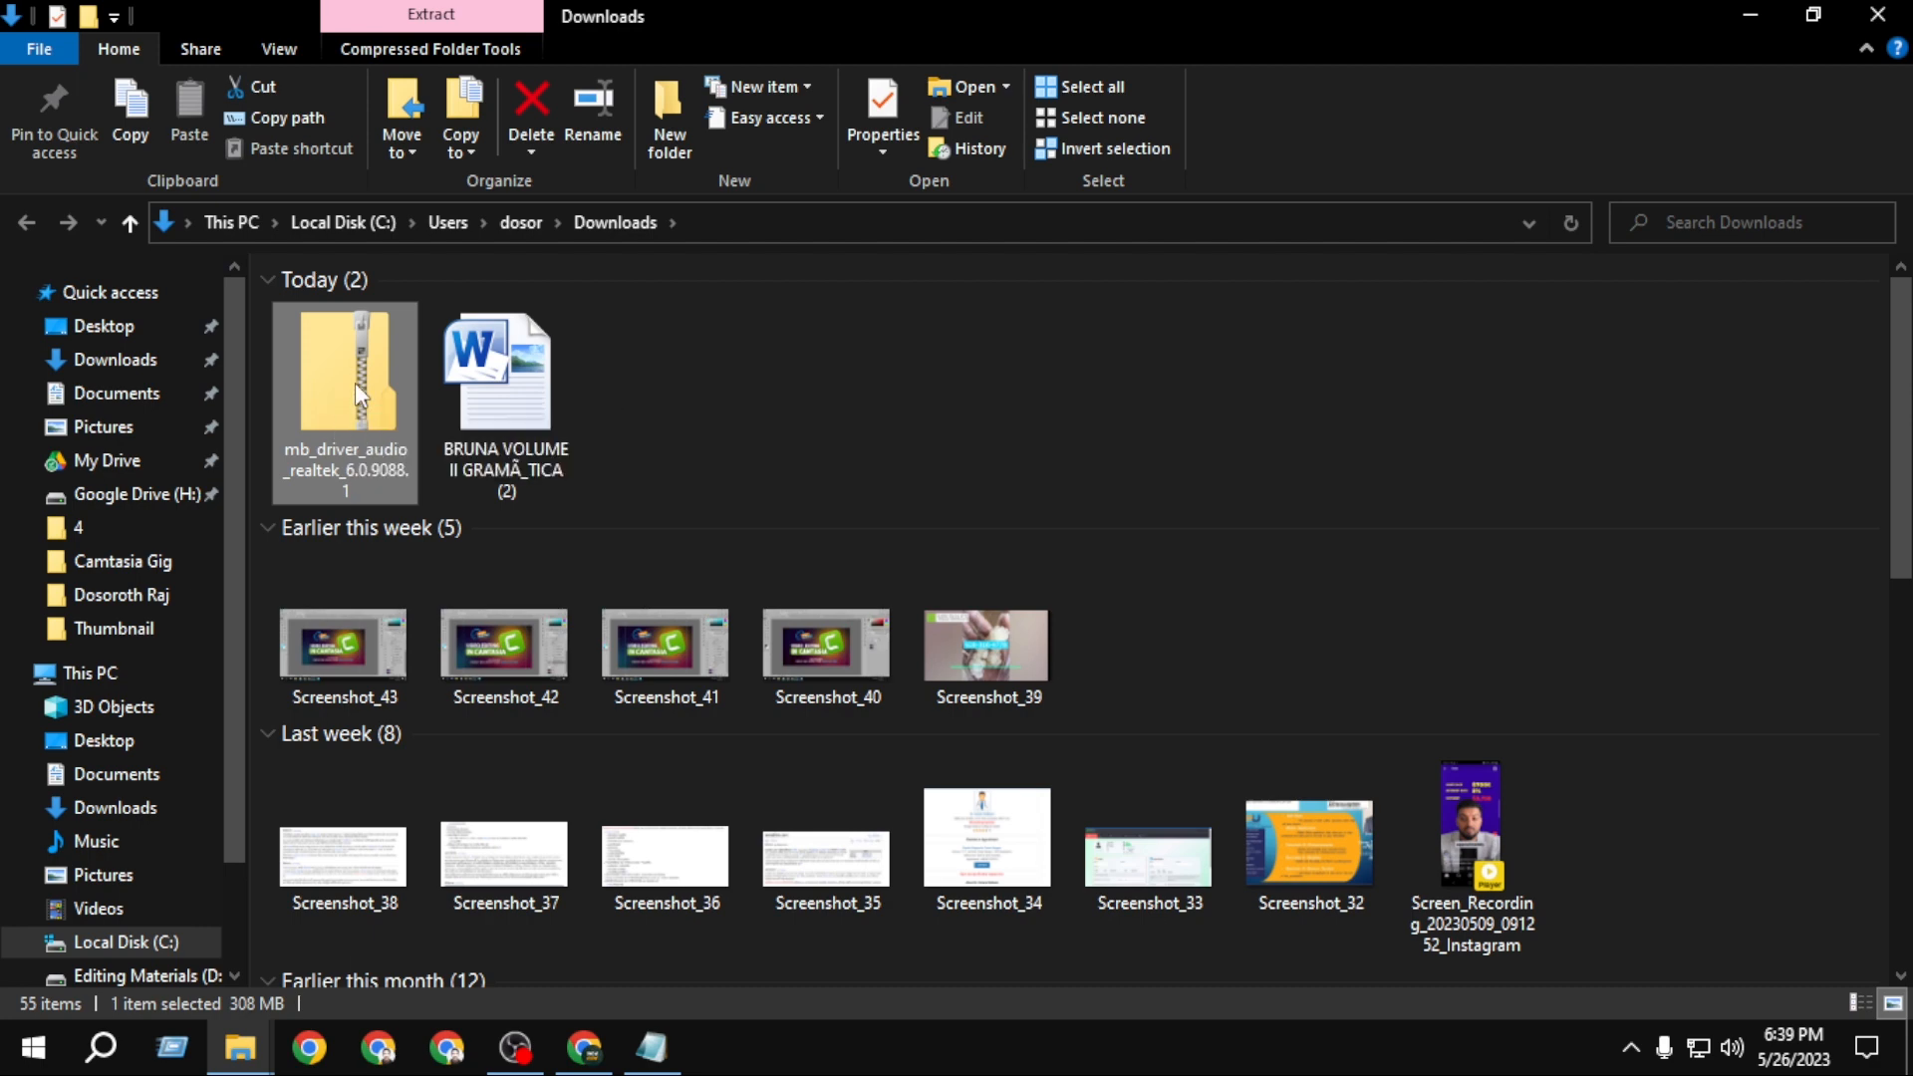
right_click(354, 383)
mouse_move(500, 484)
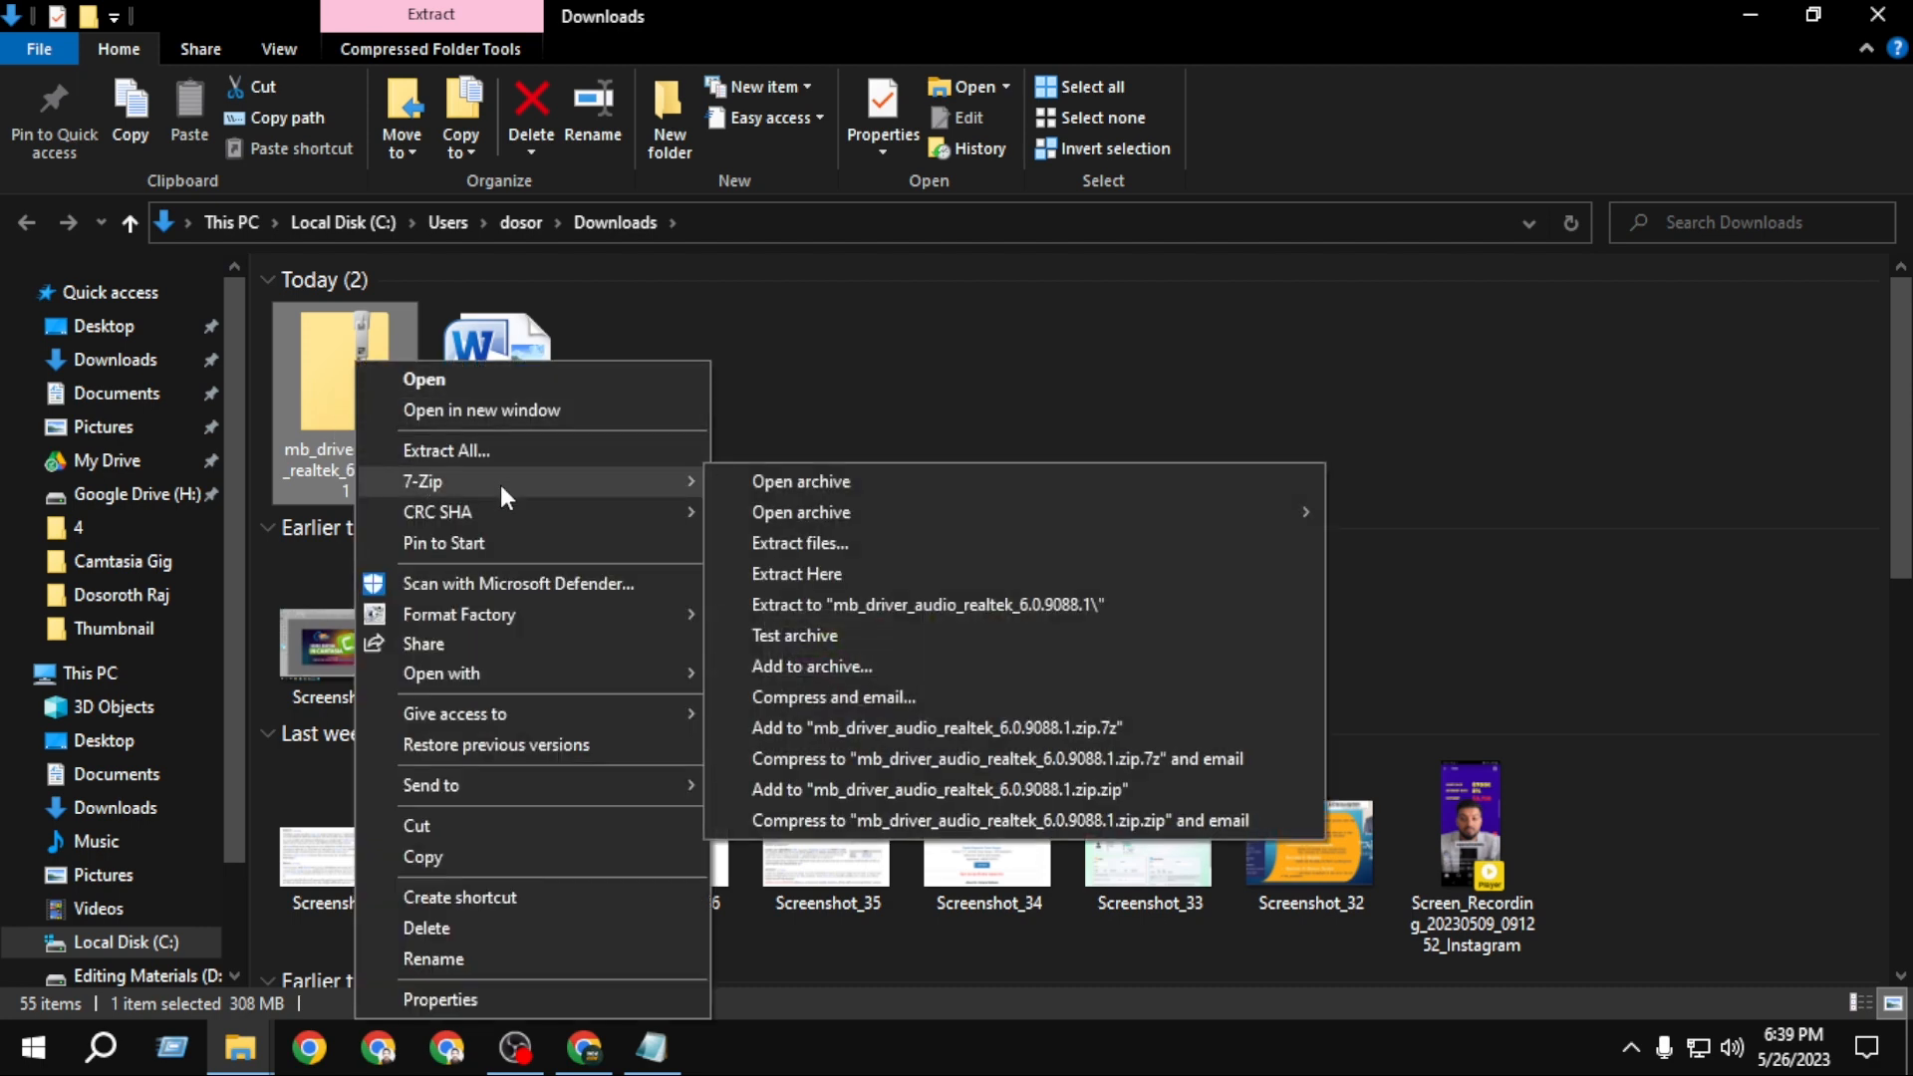
click(828, 546)
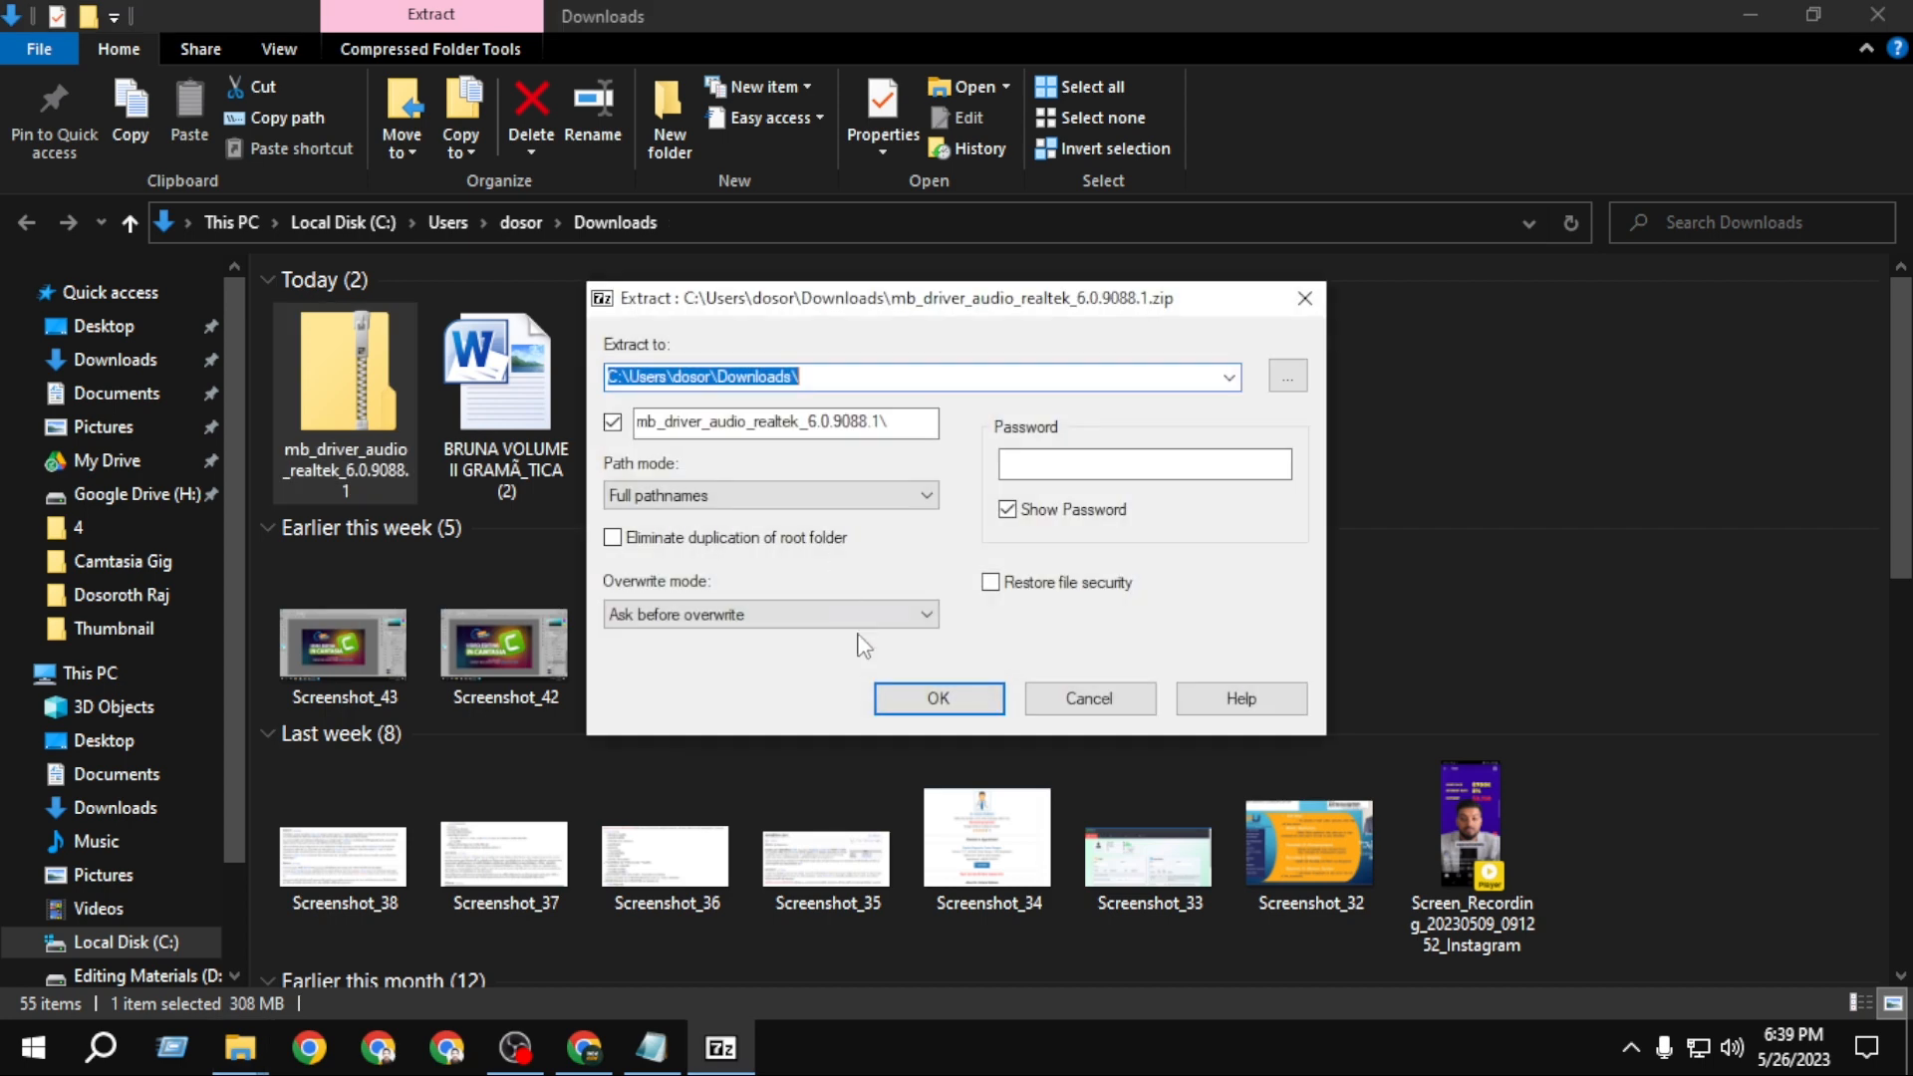
click(912, 699)
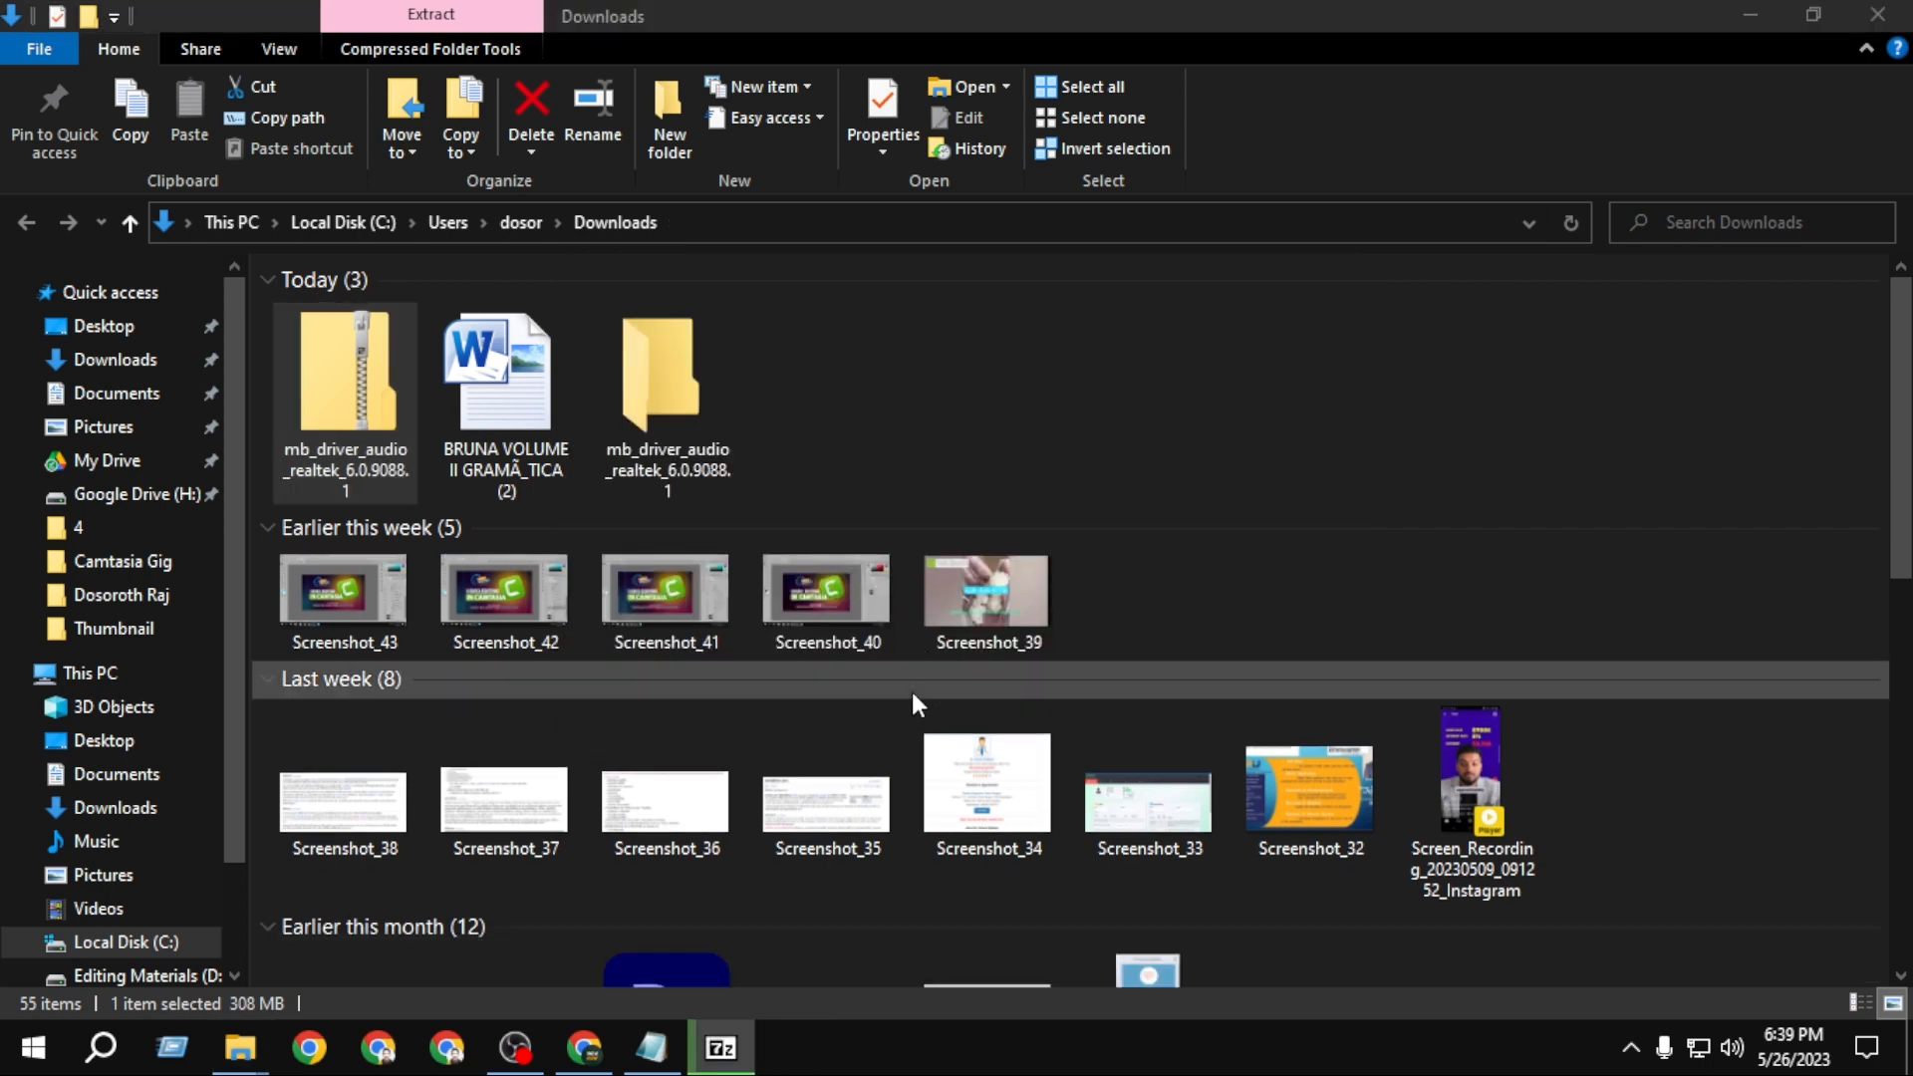
Open the Audio_9088 folder inside the extracted driver folder and run the Setup application.
double_click(670, 374)
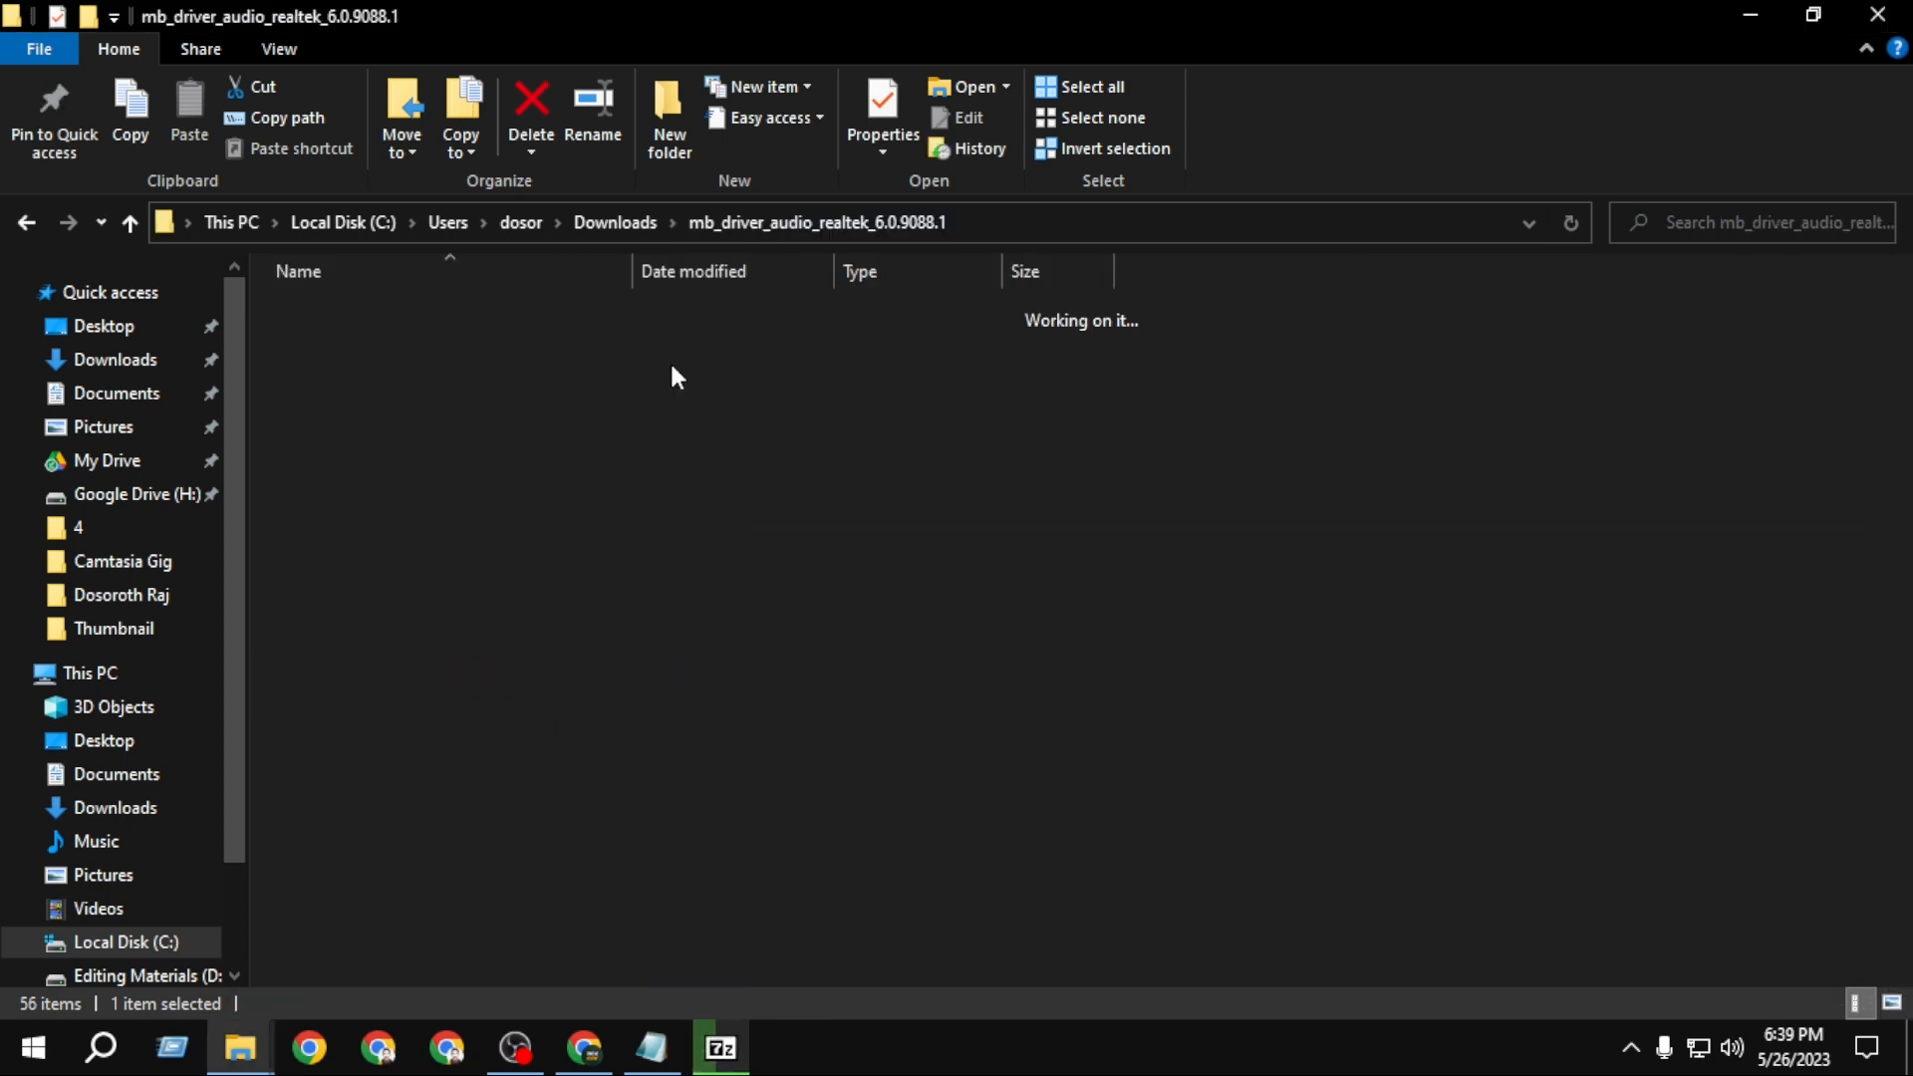
click(1892, 1002)
double_click(386, 389)
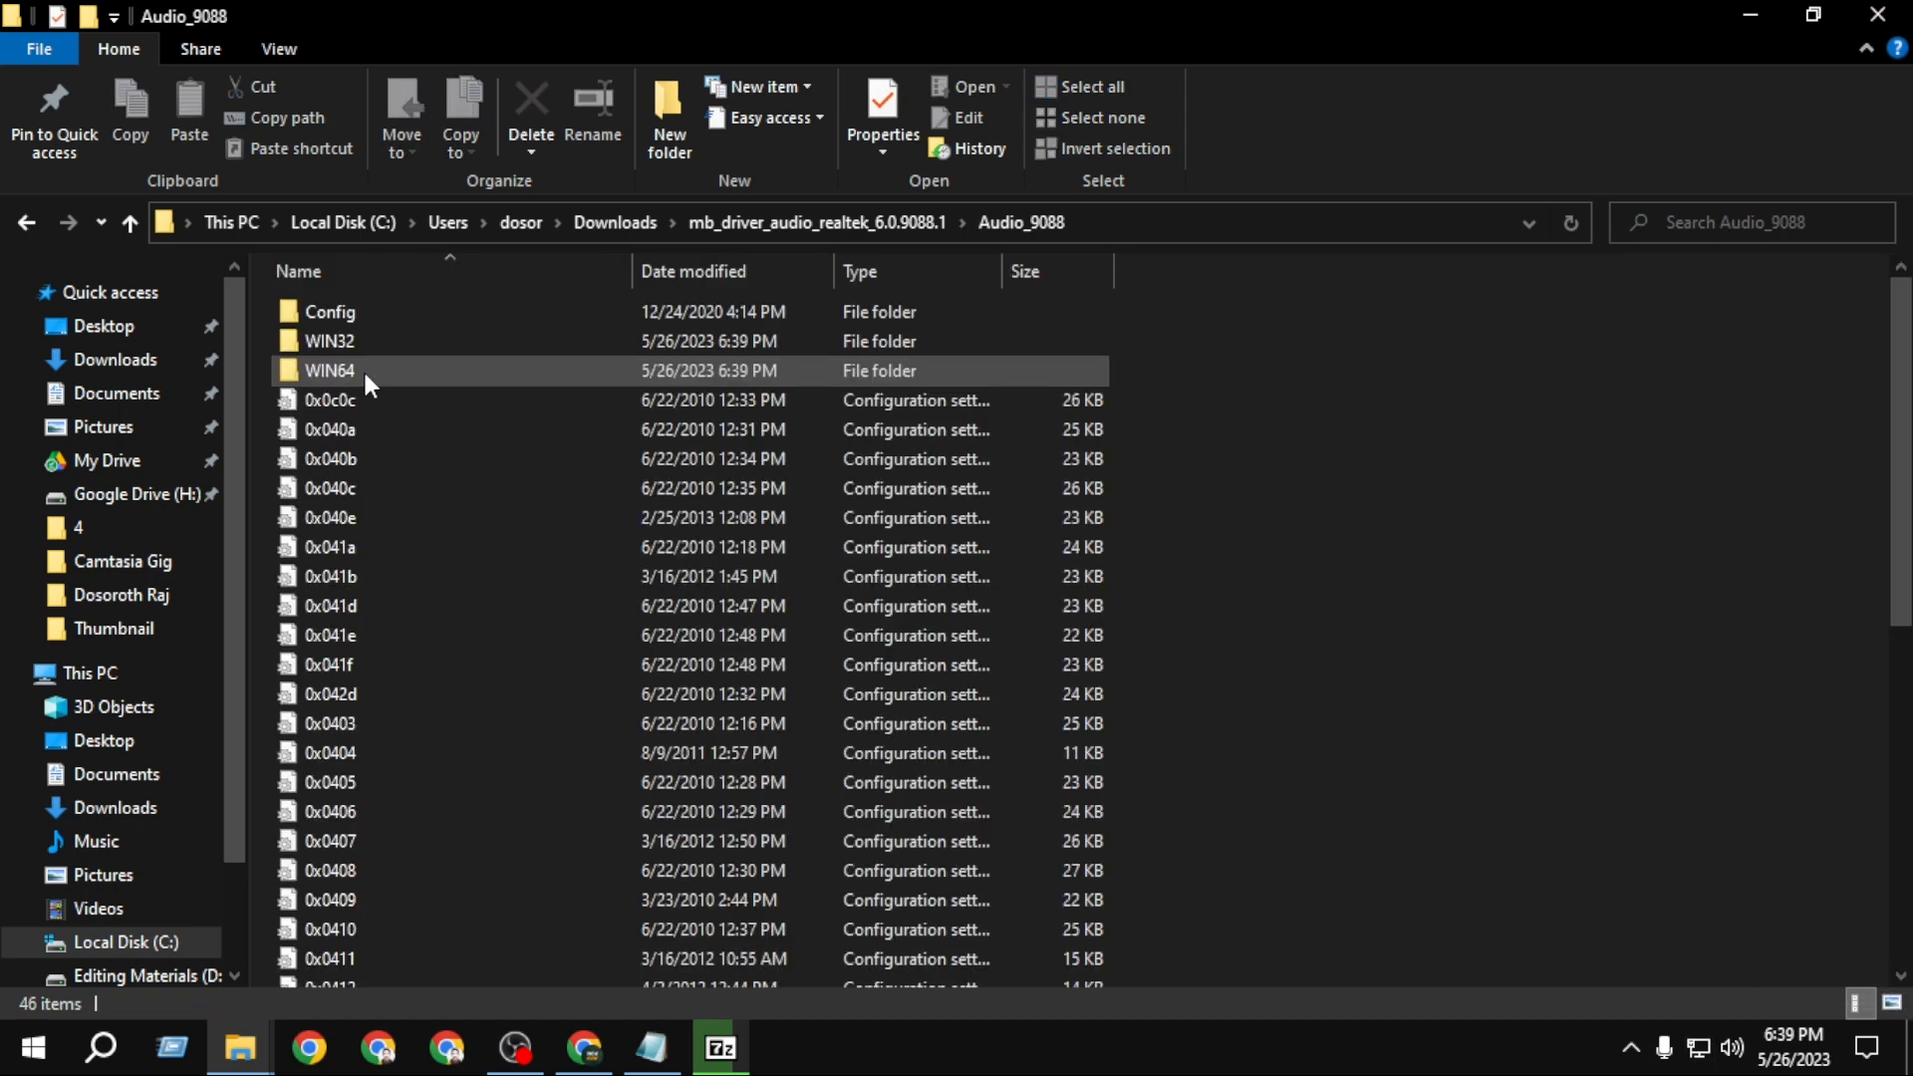
scroll(388, 439, down, 8)
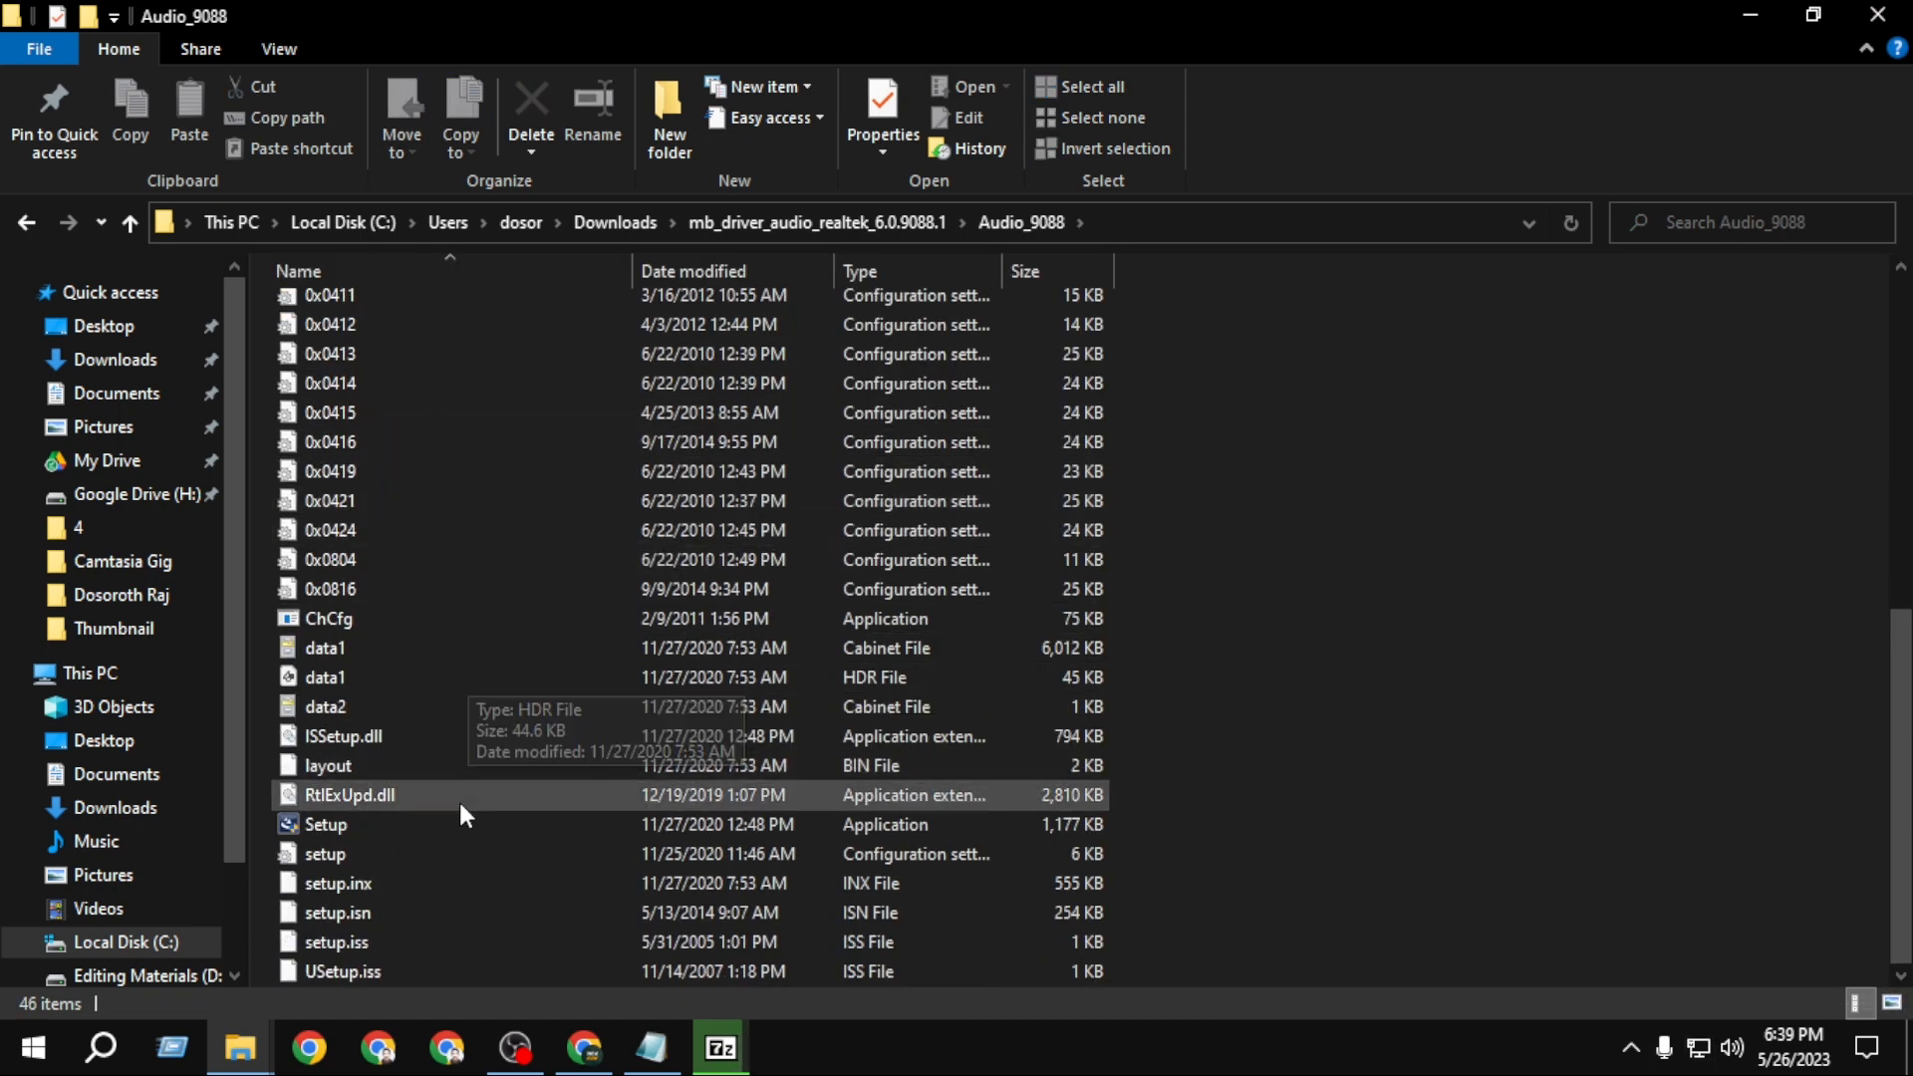
double_click(367, 820)
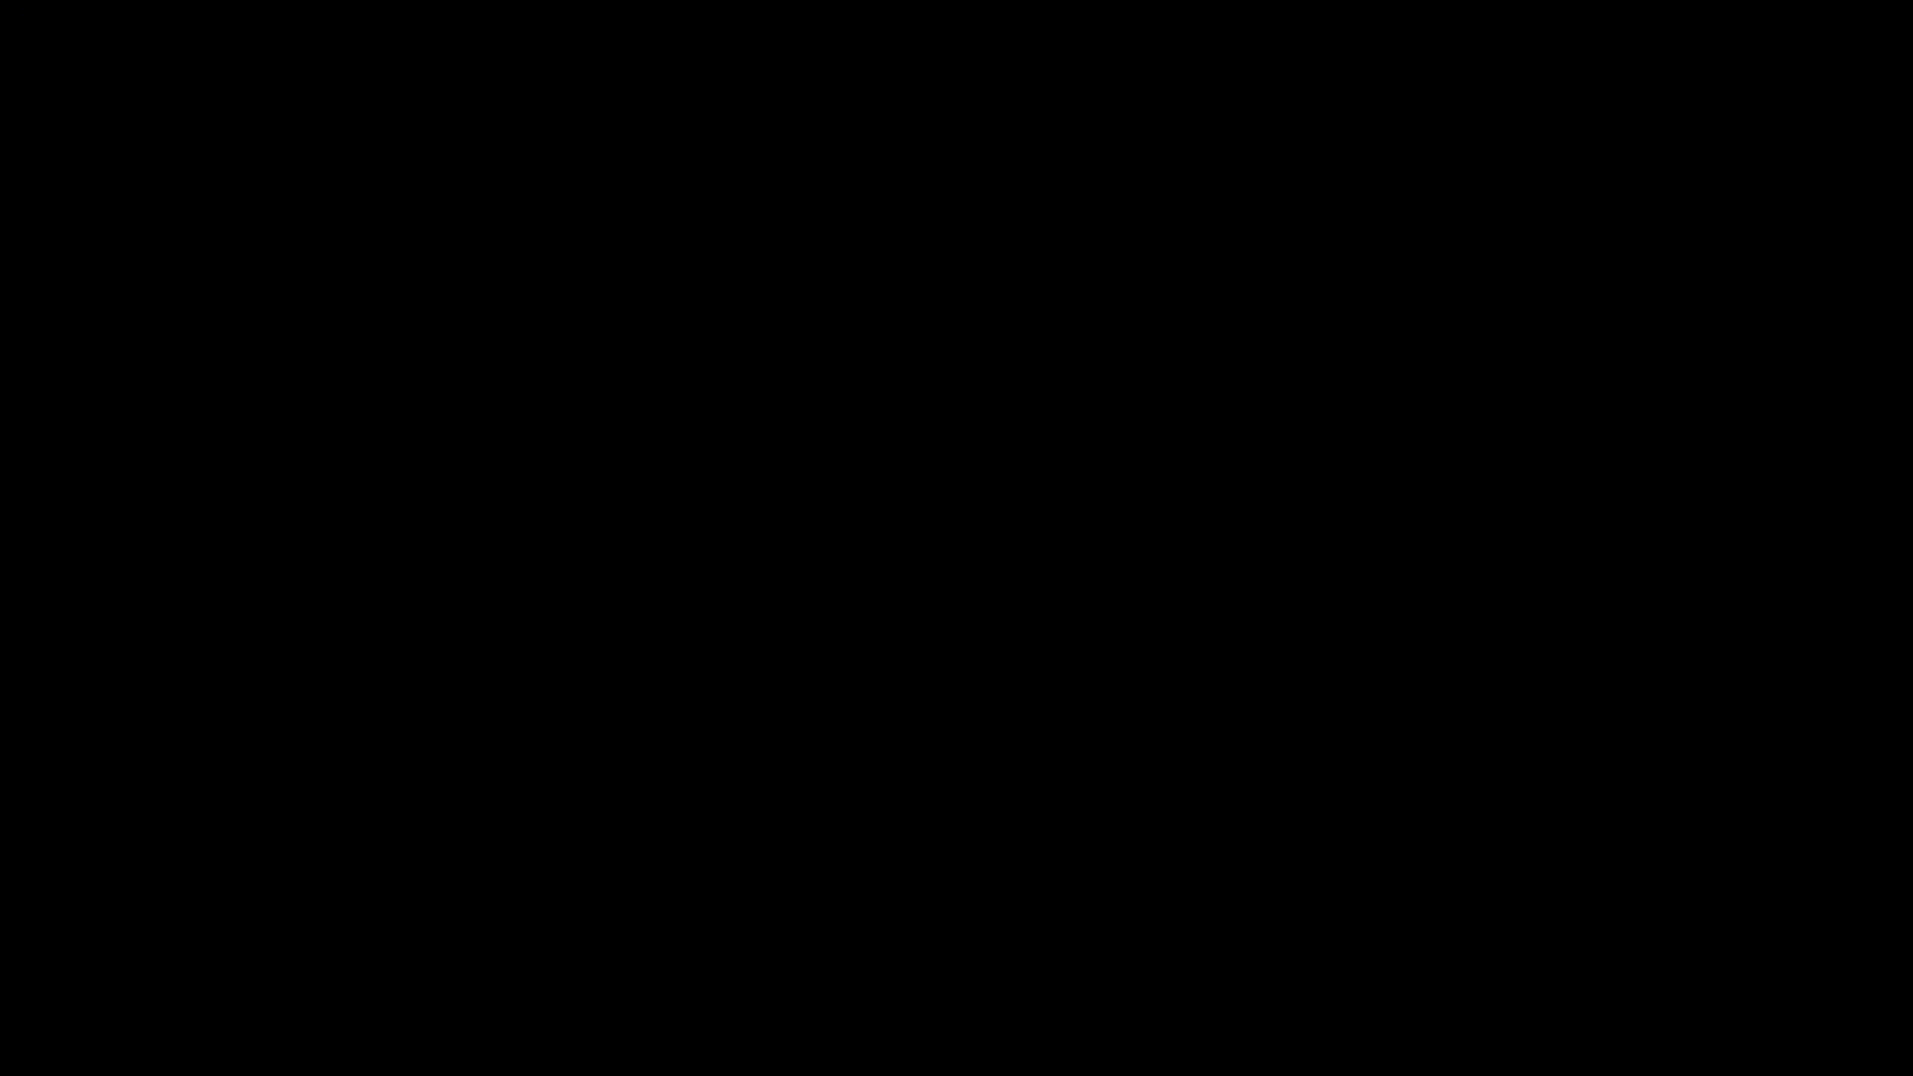
Go through the InstallShield wizard to install Realtek Audio Driver 6.0.9088.1 x64 Edition.
click(858, 703)
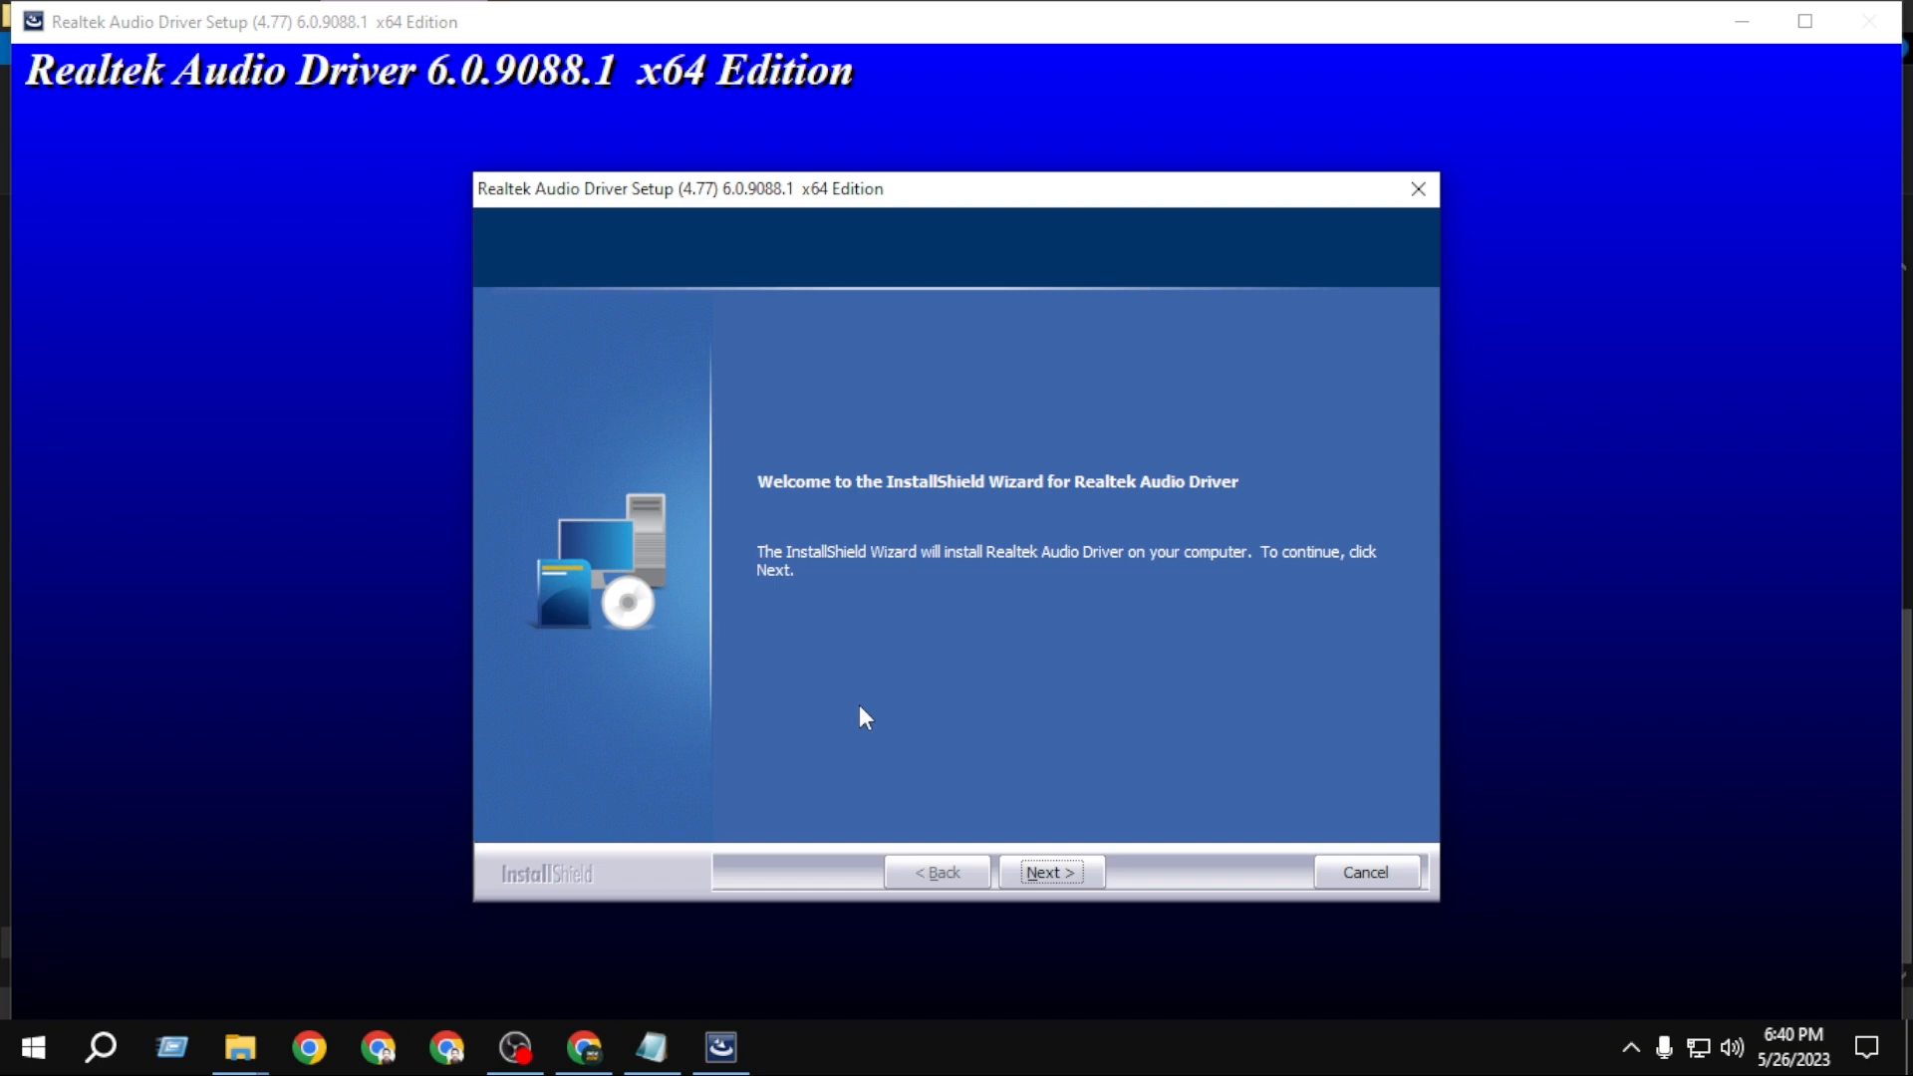
click(1044, 889)
click(1031, 869)
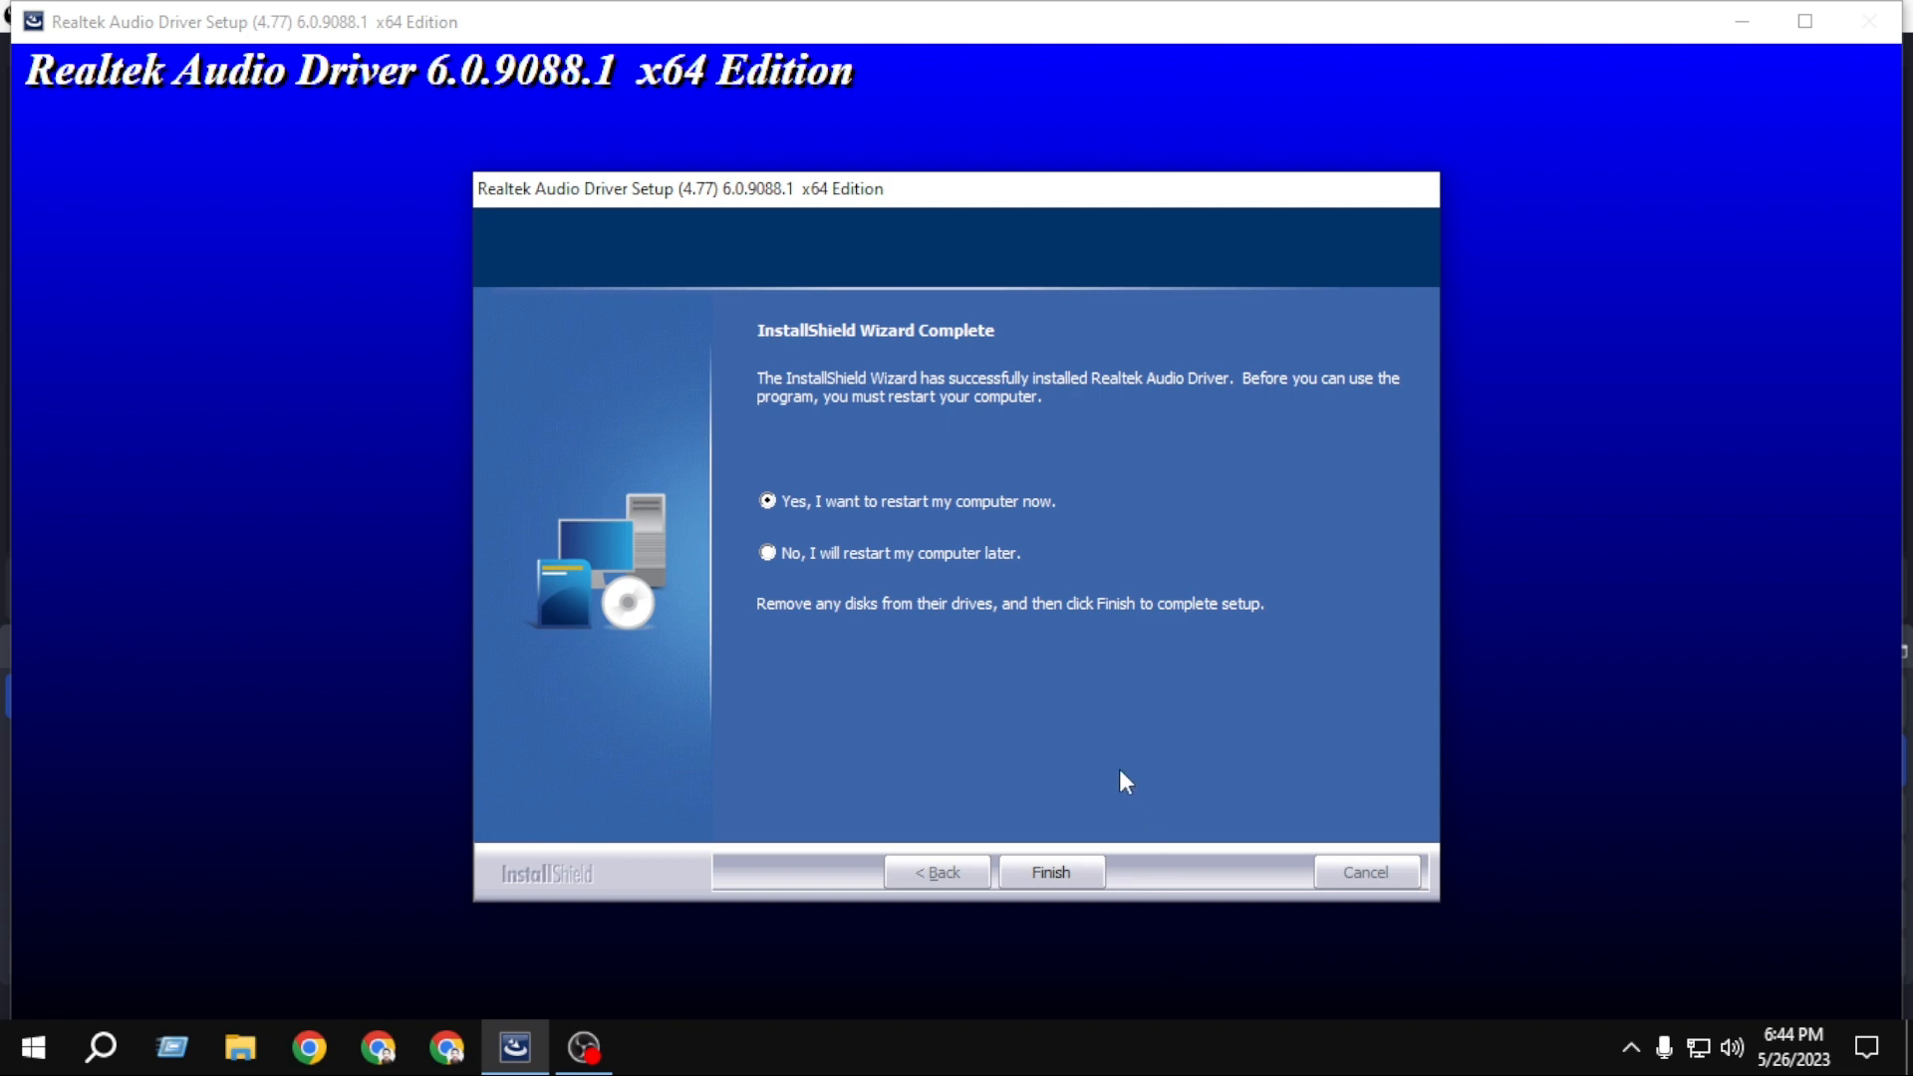
Check the available playback devices in the system volume controls, including Speakers (Realtek(R) Audio).
click(1731, 1046)
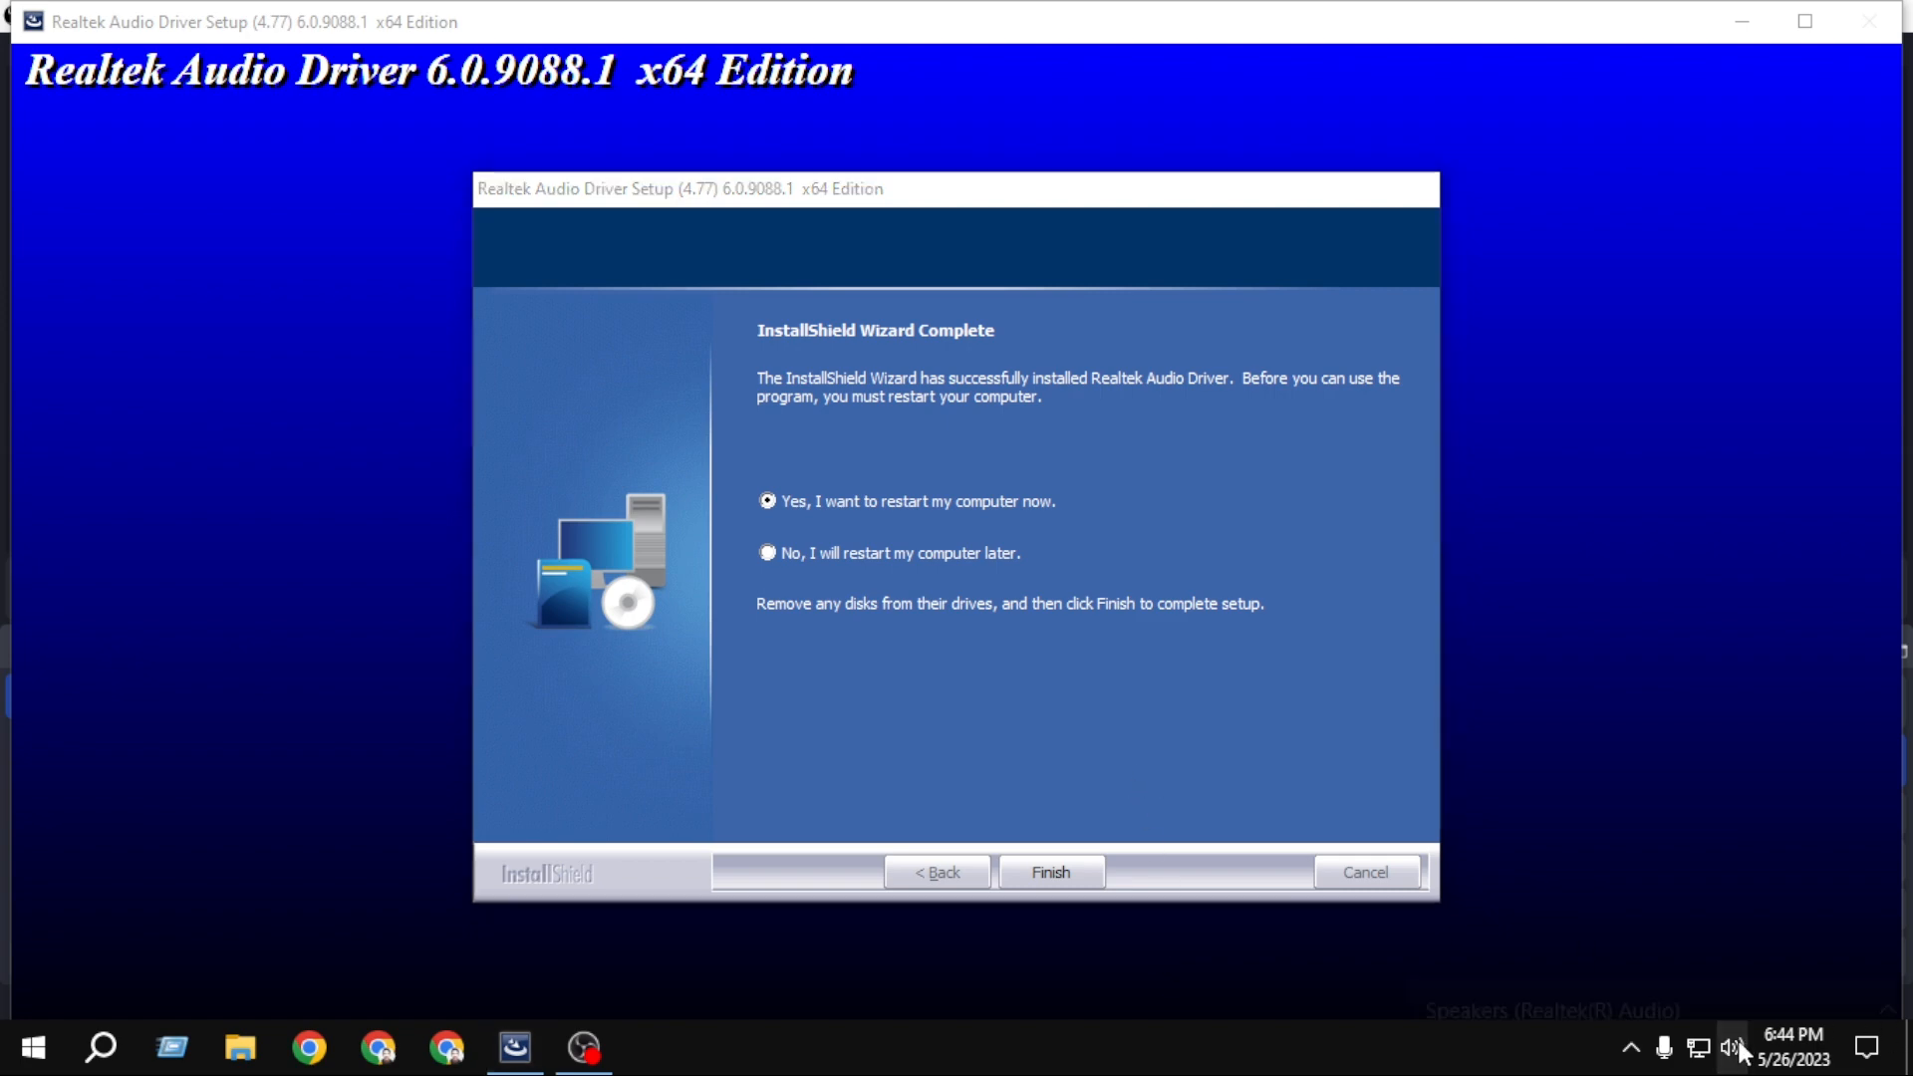
click(1644, 908)
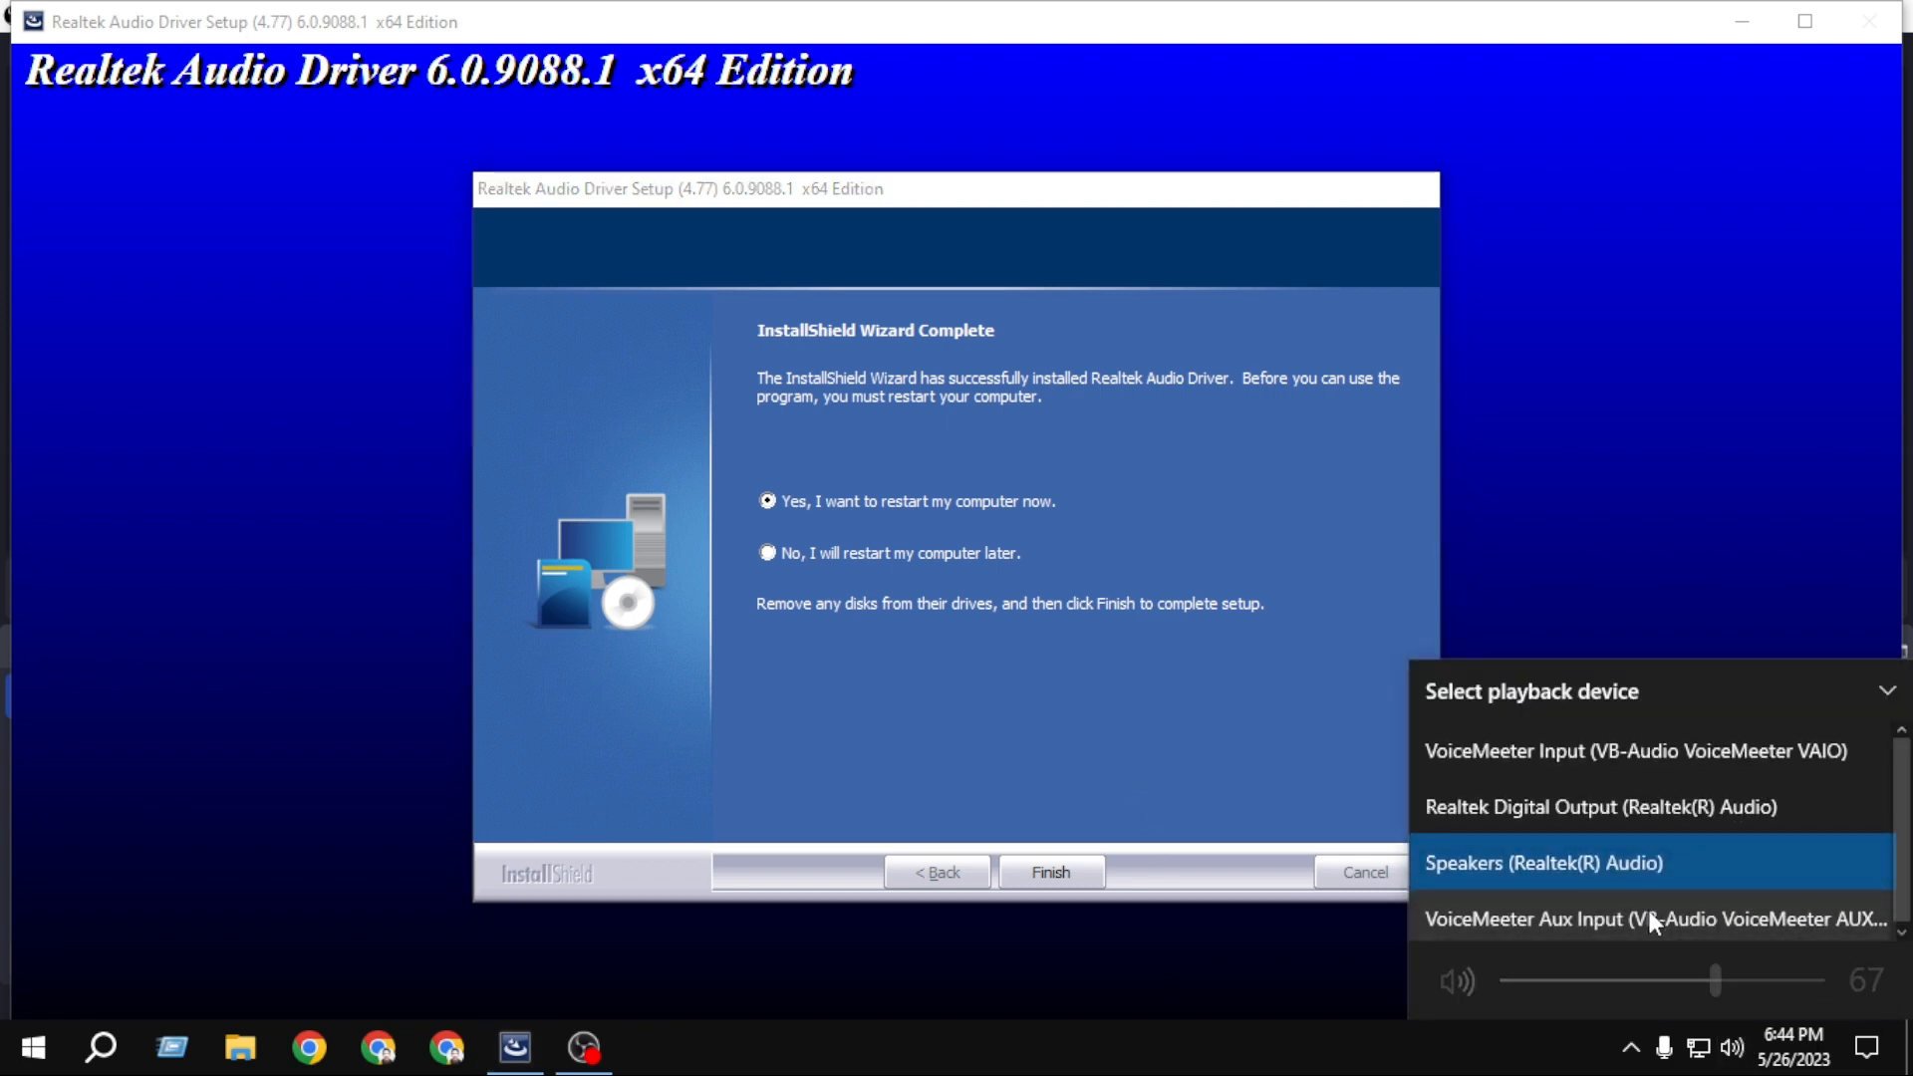
drag(1644, 912, 1445, 861)
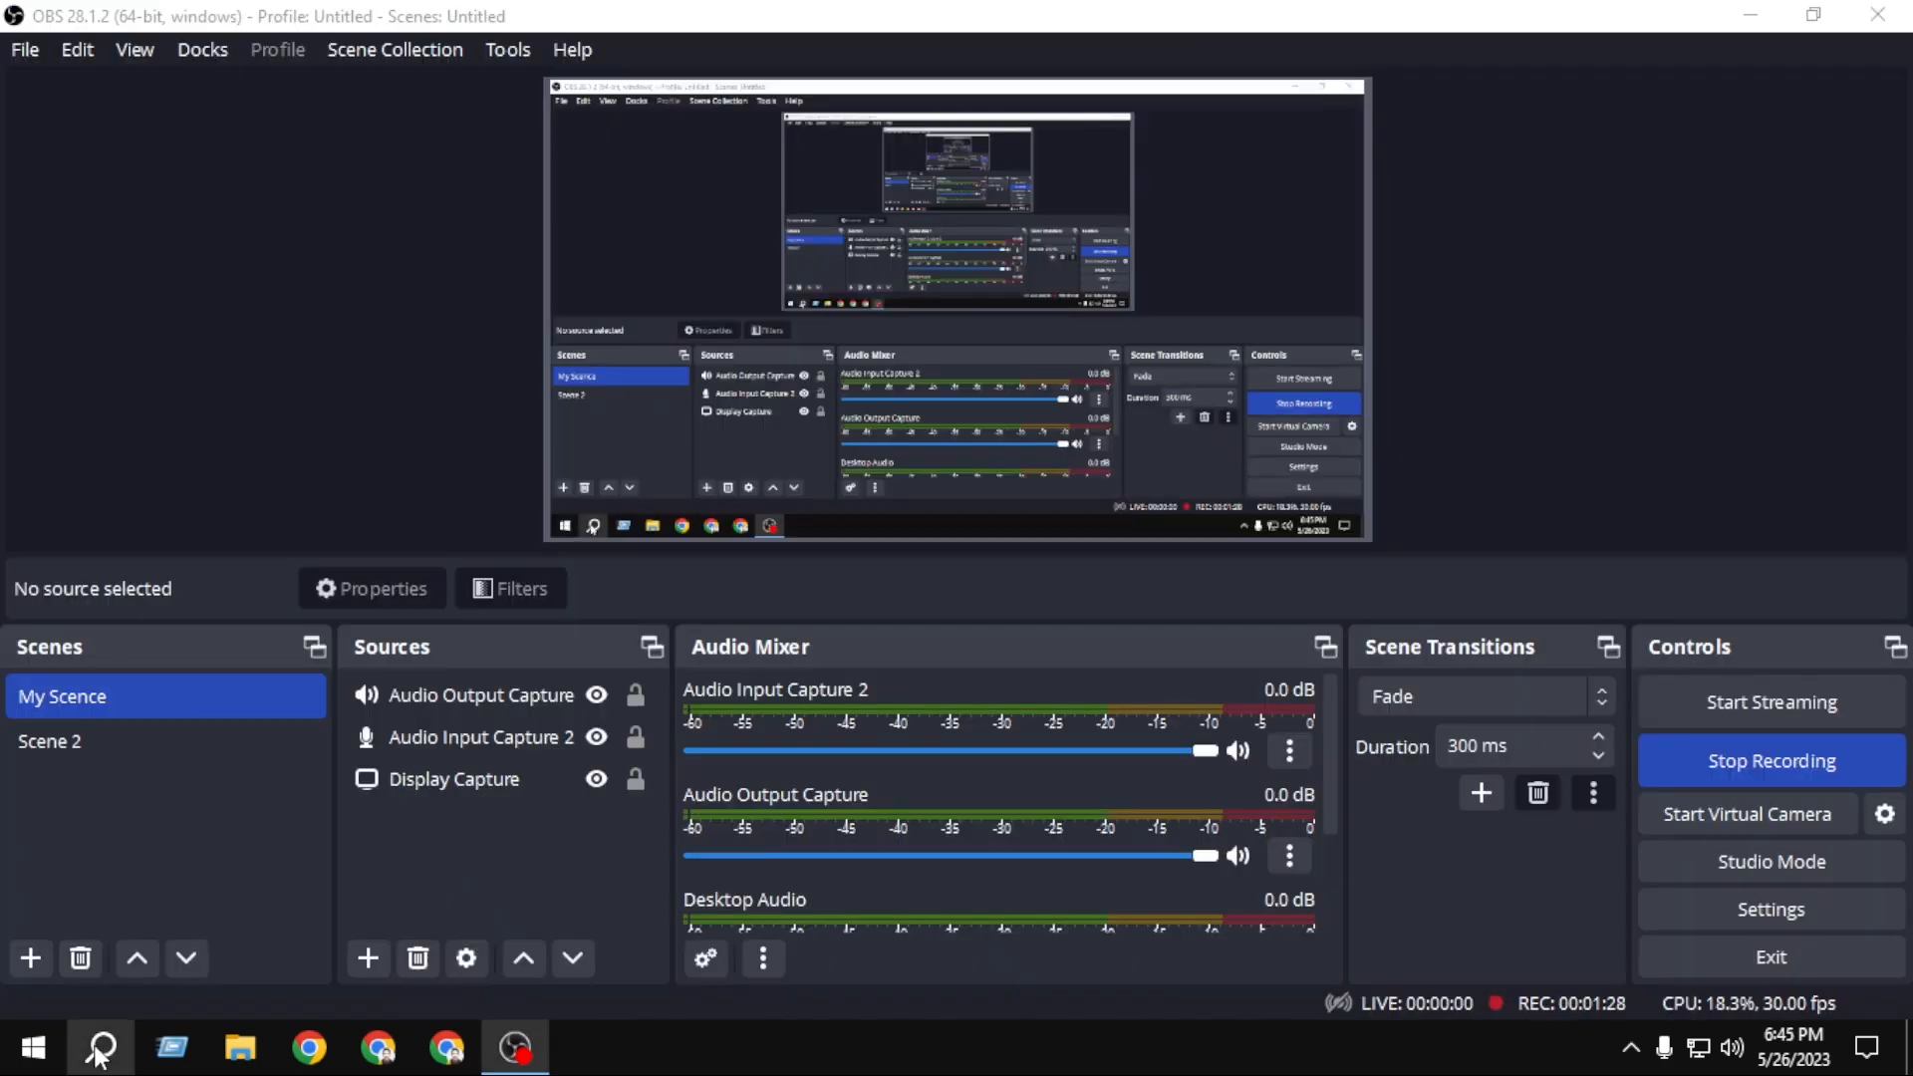
Search Windows for "audio" and open Realtek Audio Console.
click(103, 1047)
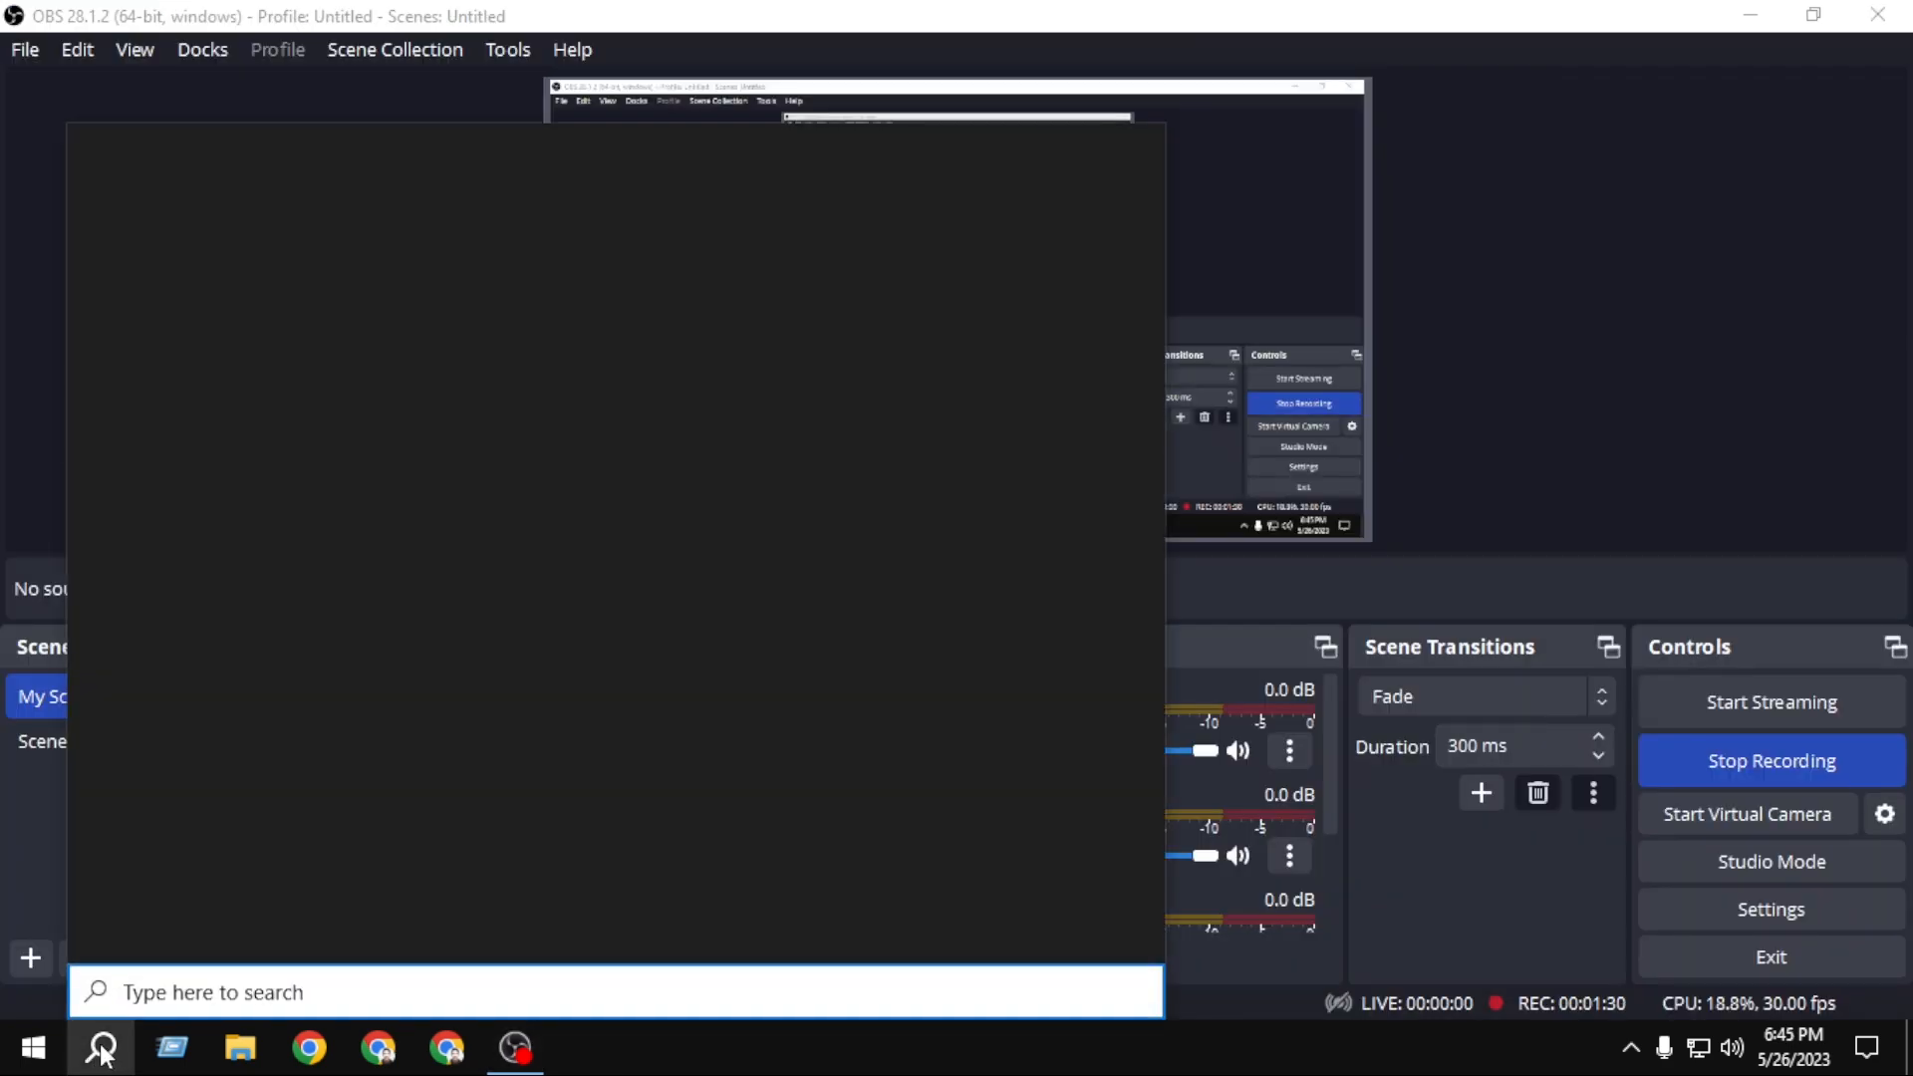
text(audio)
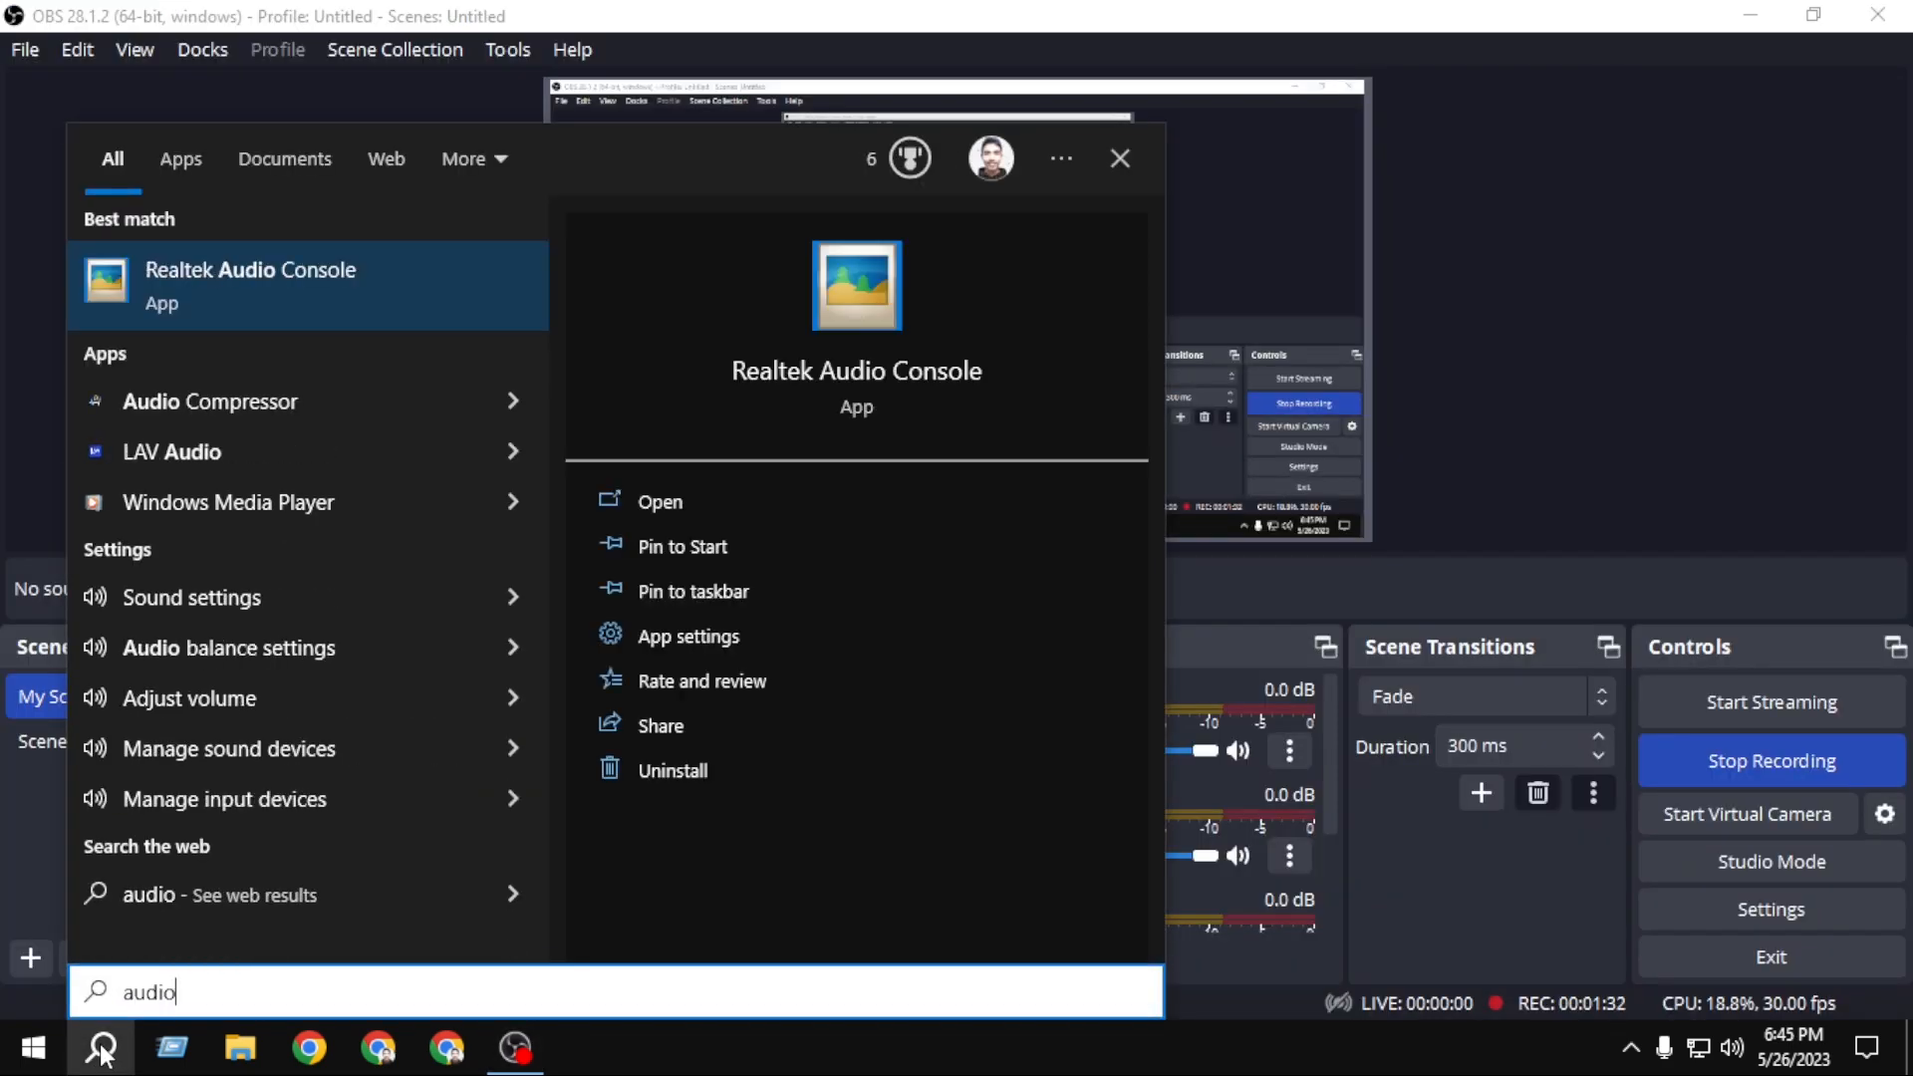
click(356, 296)
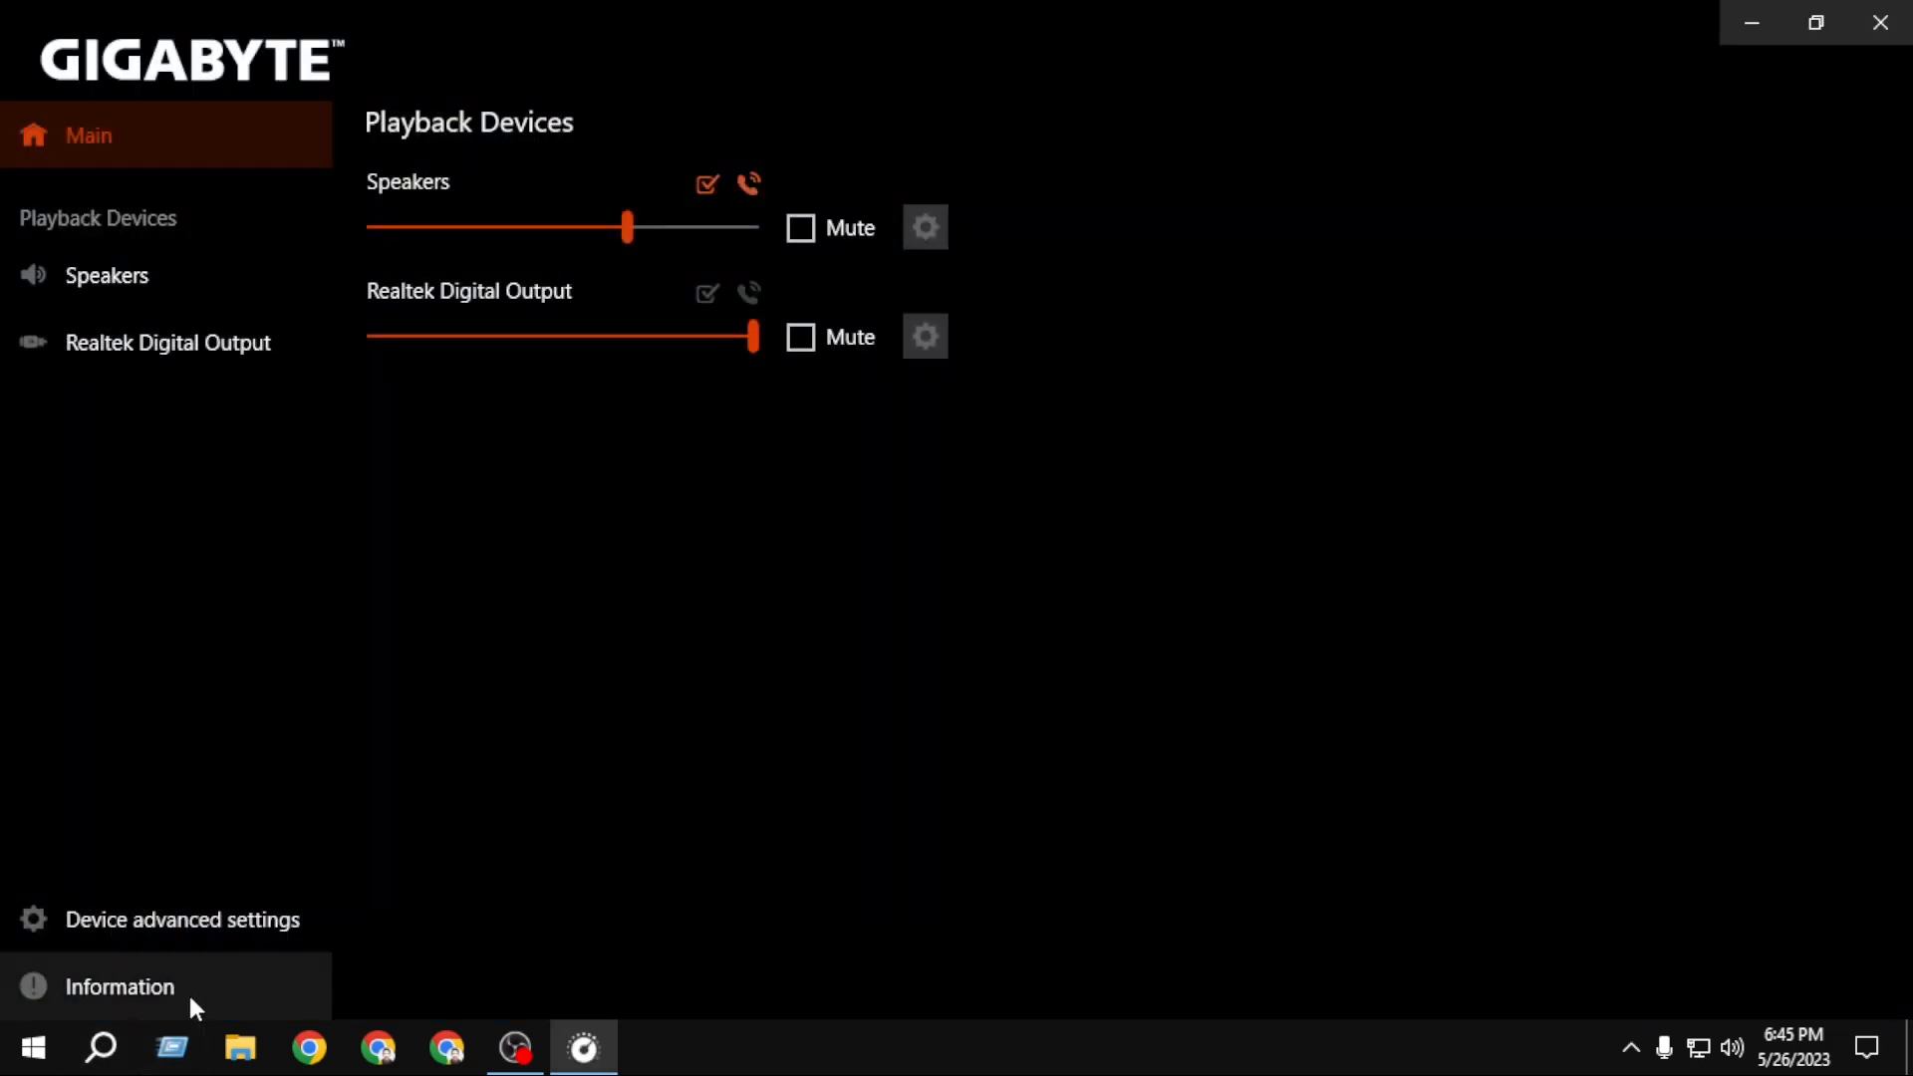
In the device advanced settings, turn on "Disable front panel popup dialog" and review the connector, playback and recording options.
click(204, 937)
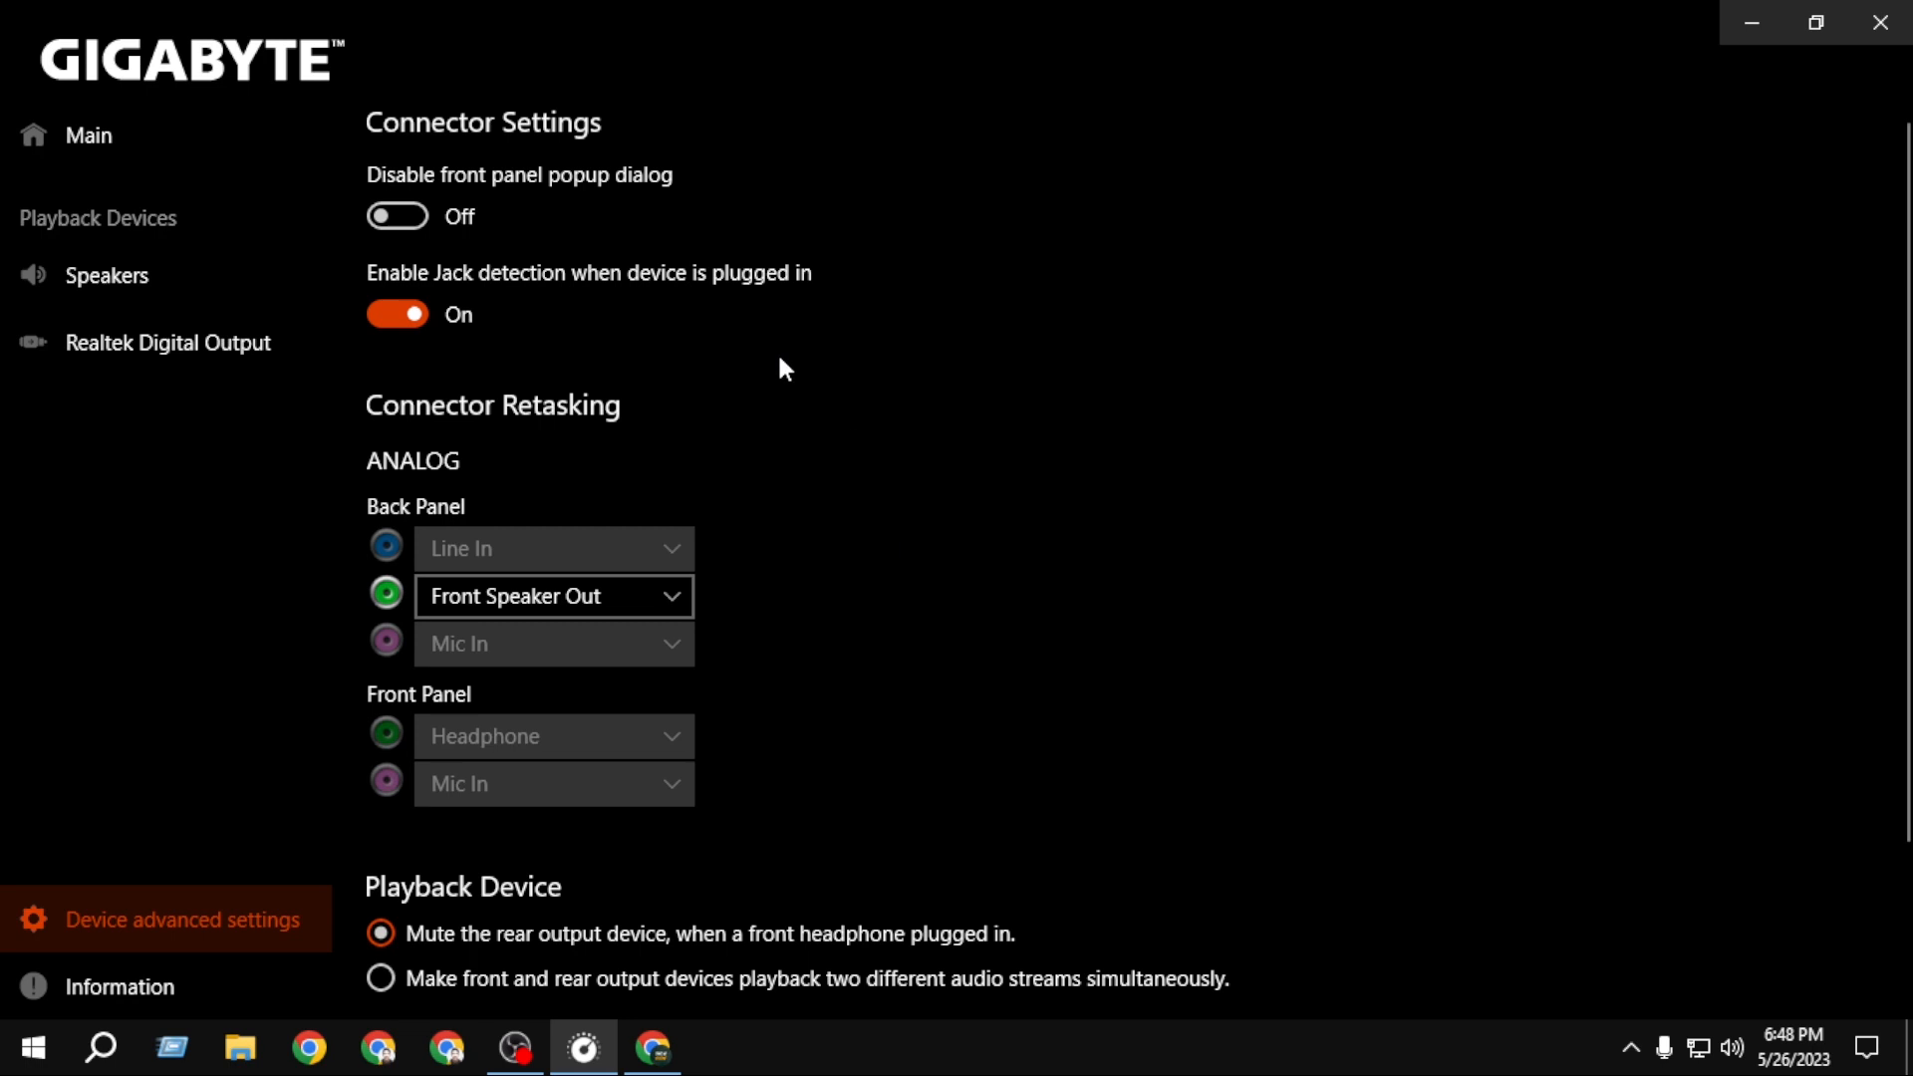
scroll(1016, 582, down, 2)
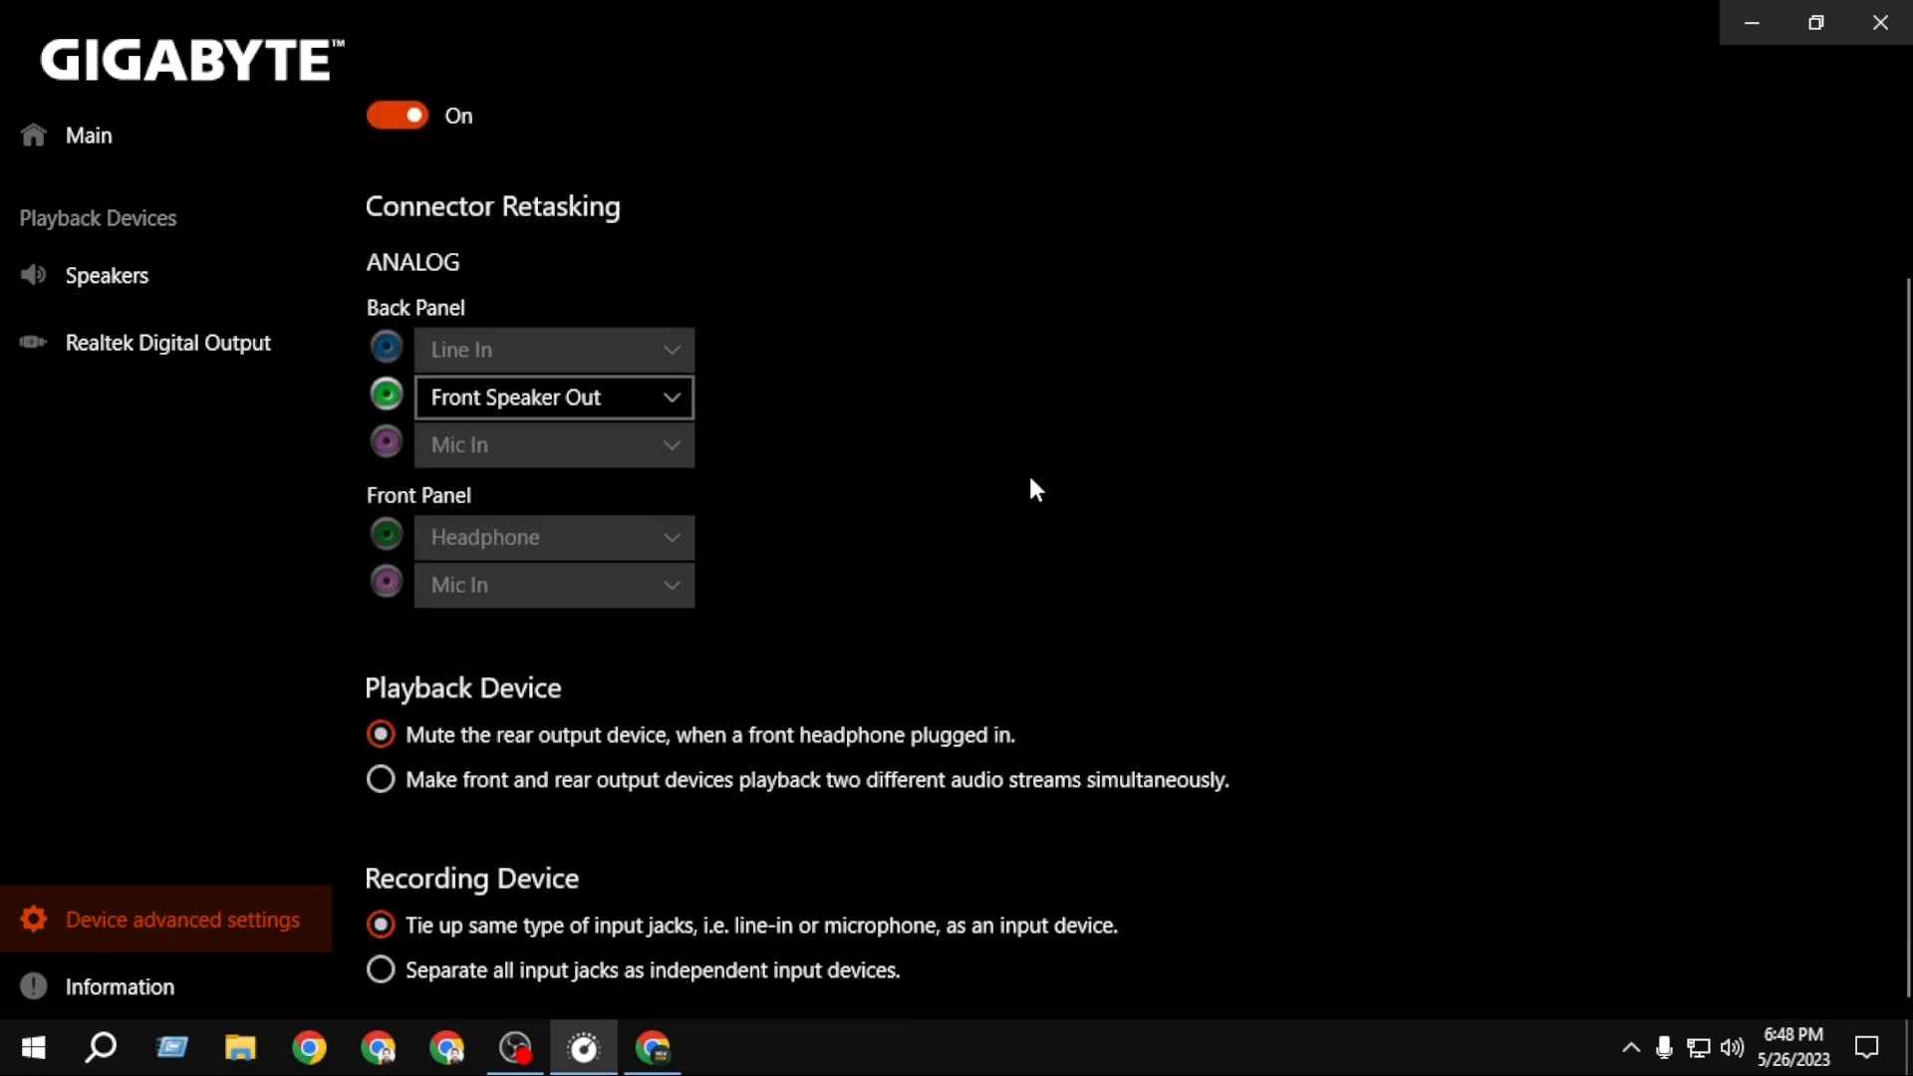
scroll(1032, 488, up, 2)
click(396, 214)
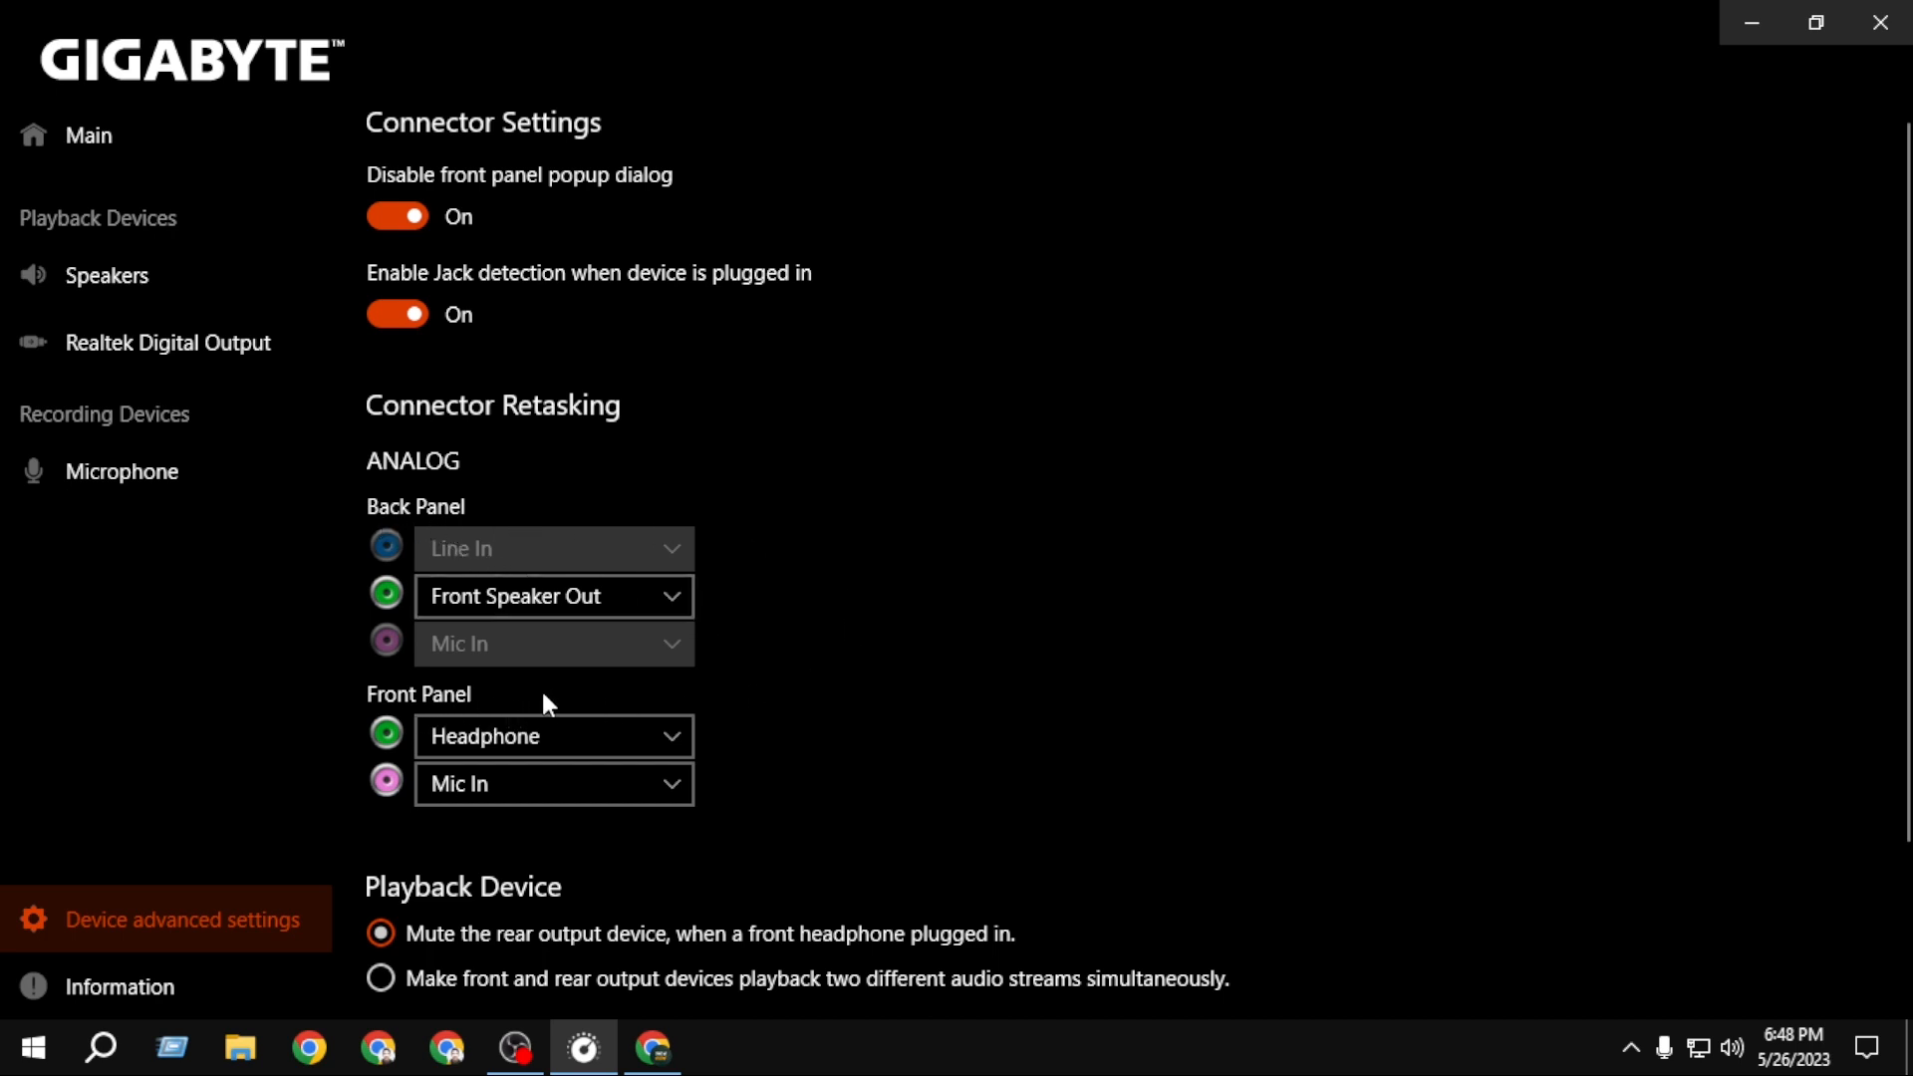
scroll(860, 698, down, 2)
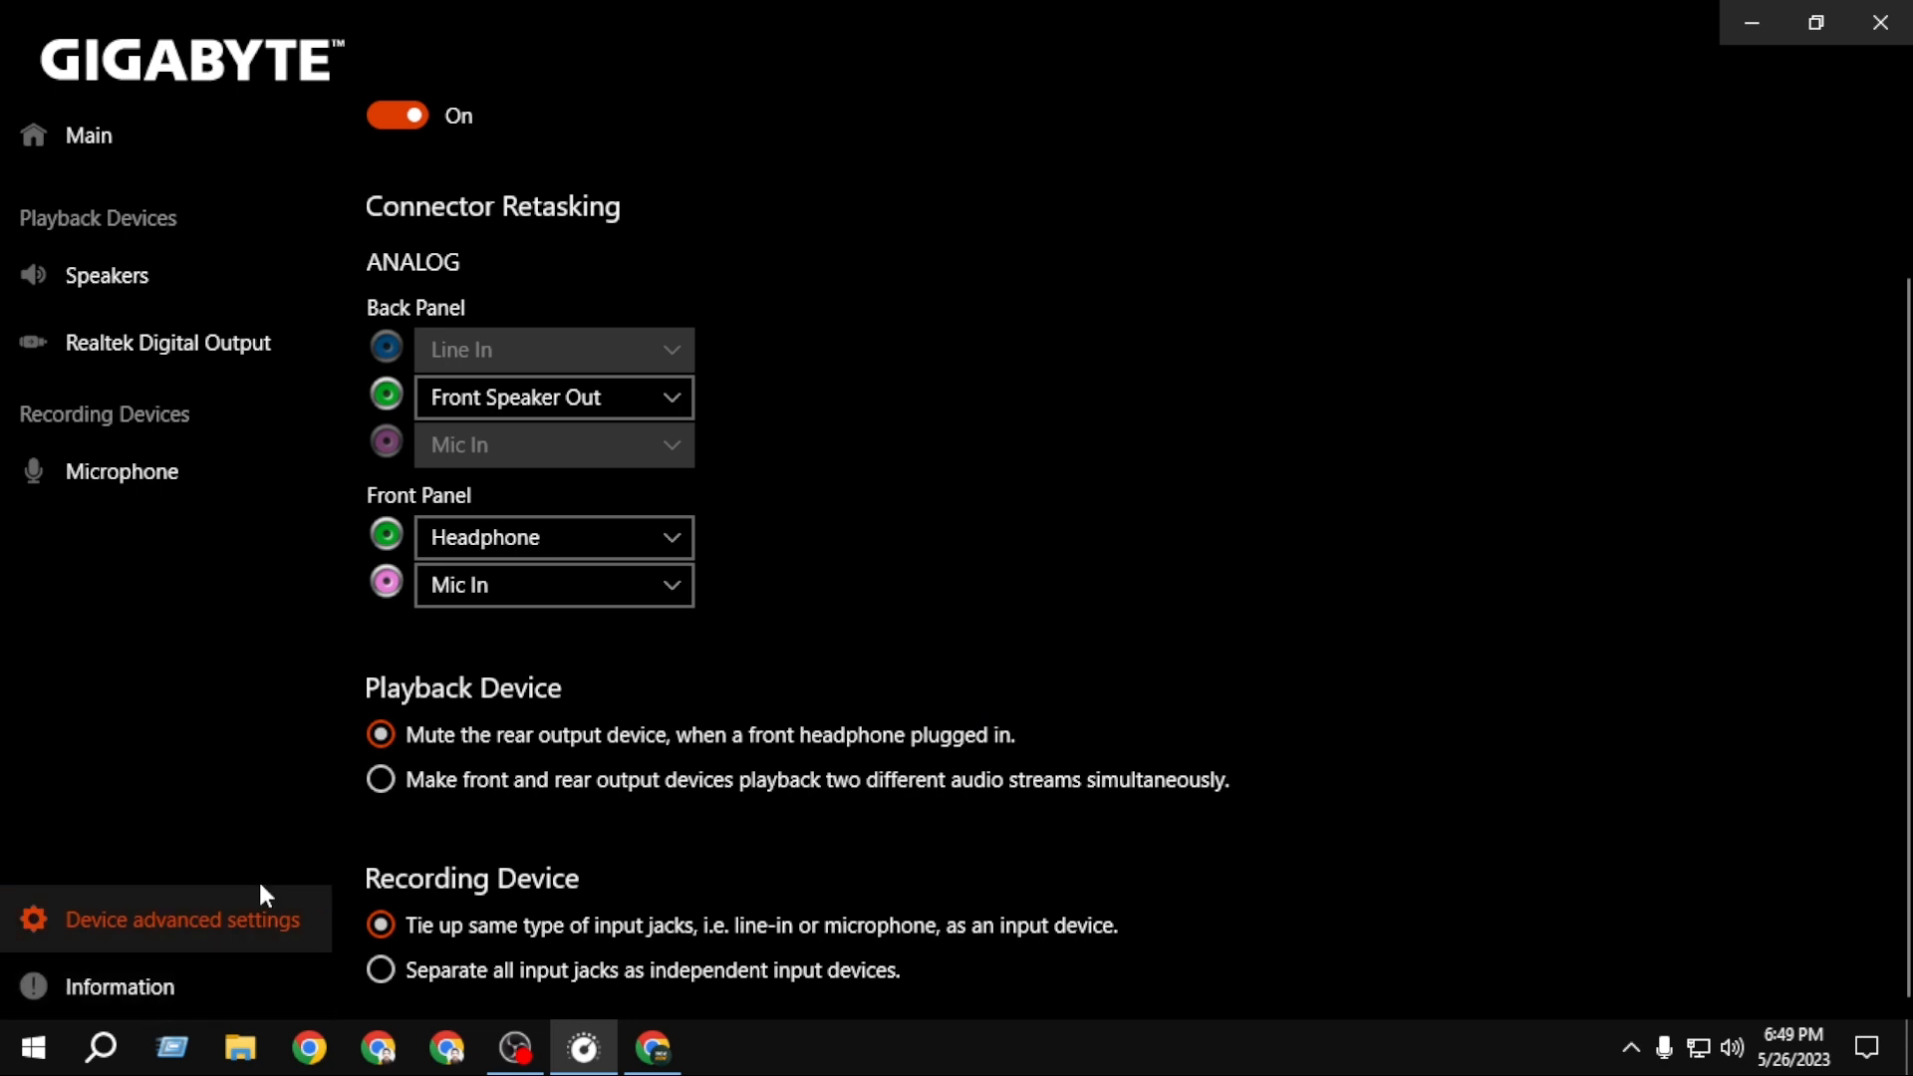
Switch to the Chrome window showing the Tachglow YouTube channel.
click(95, 1060)
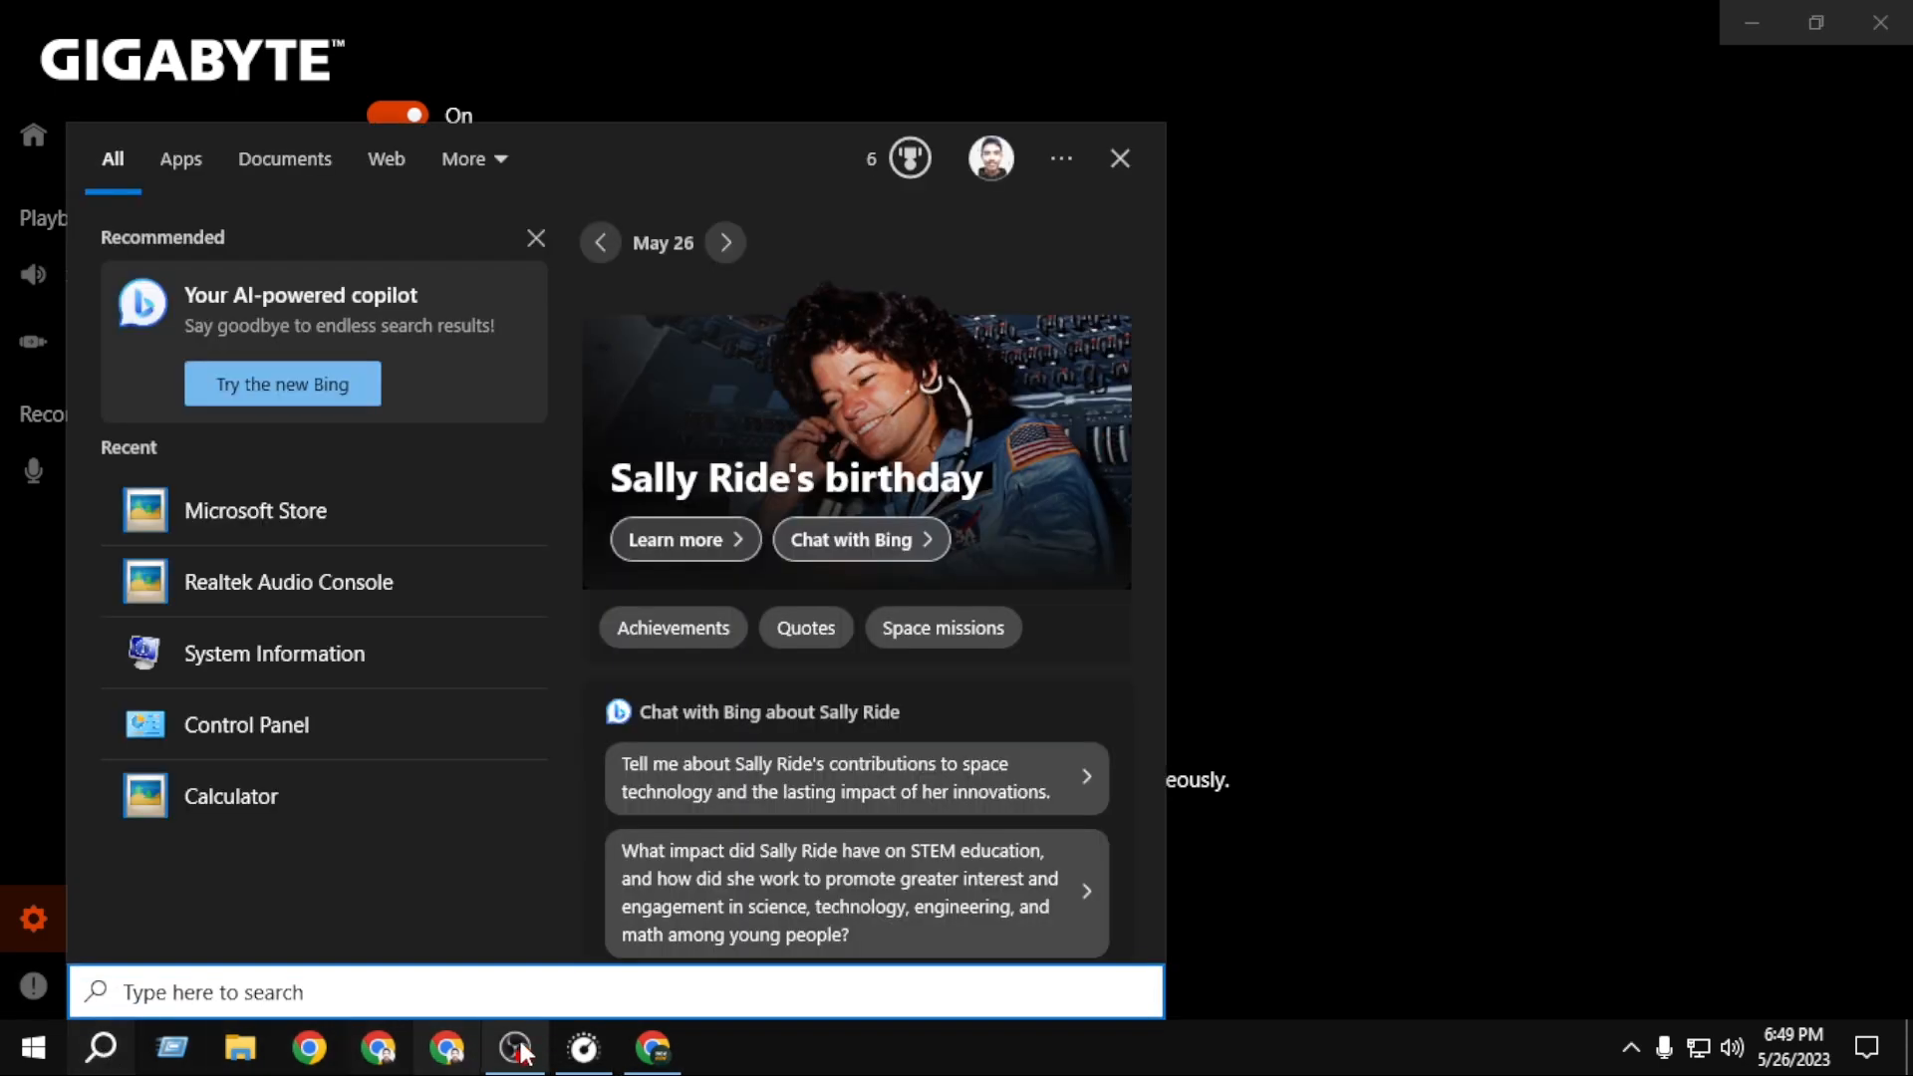
click(653, 1047)
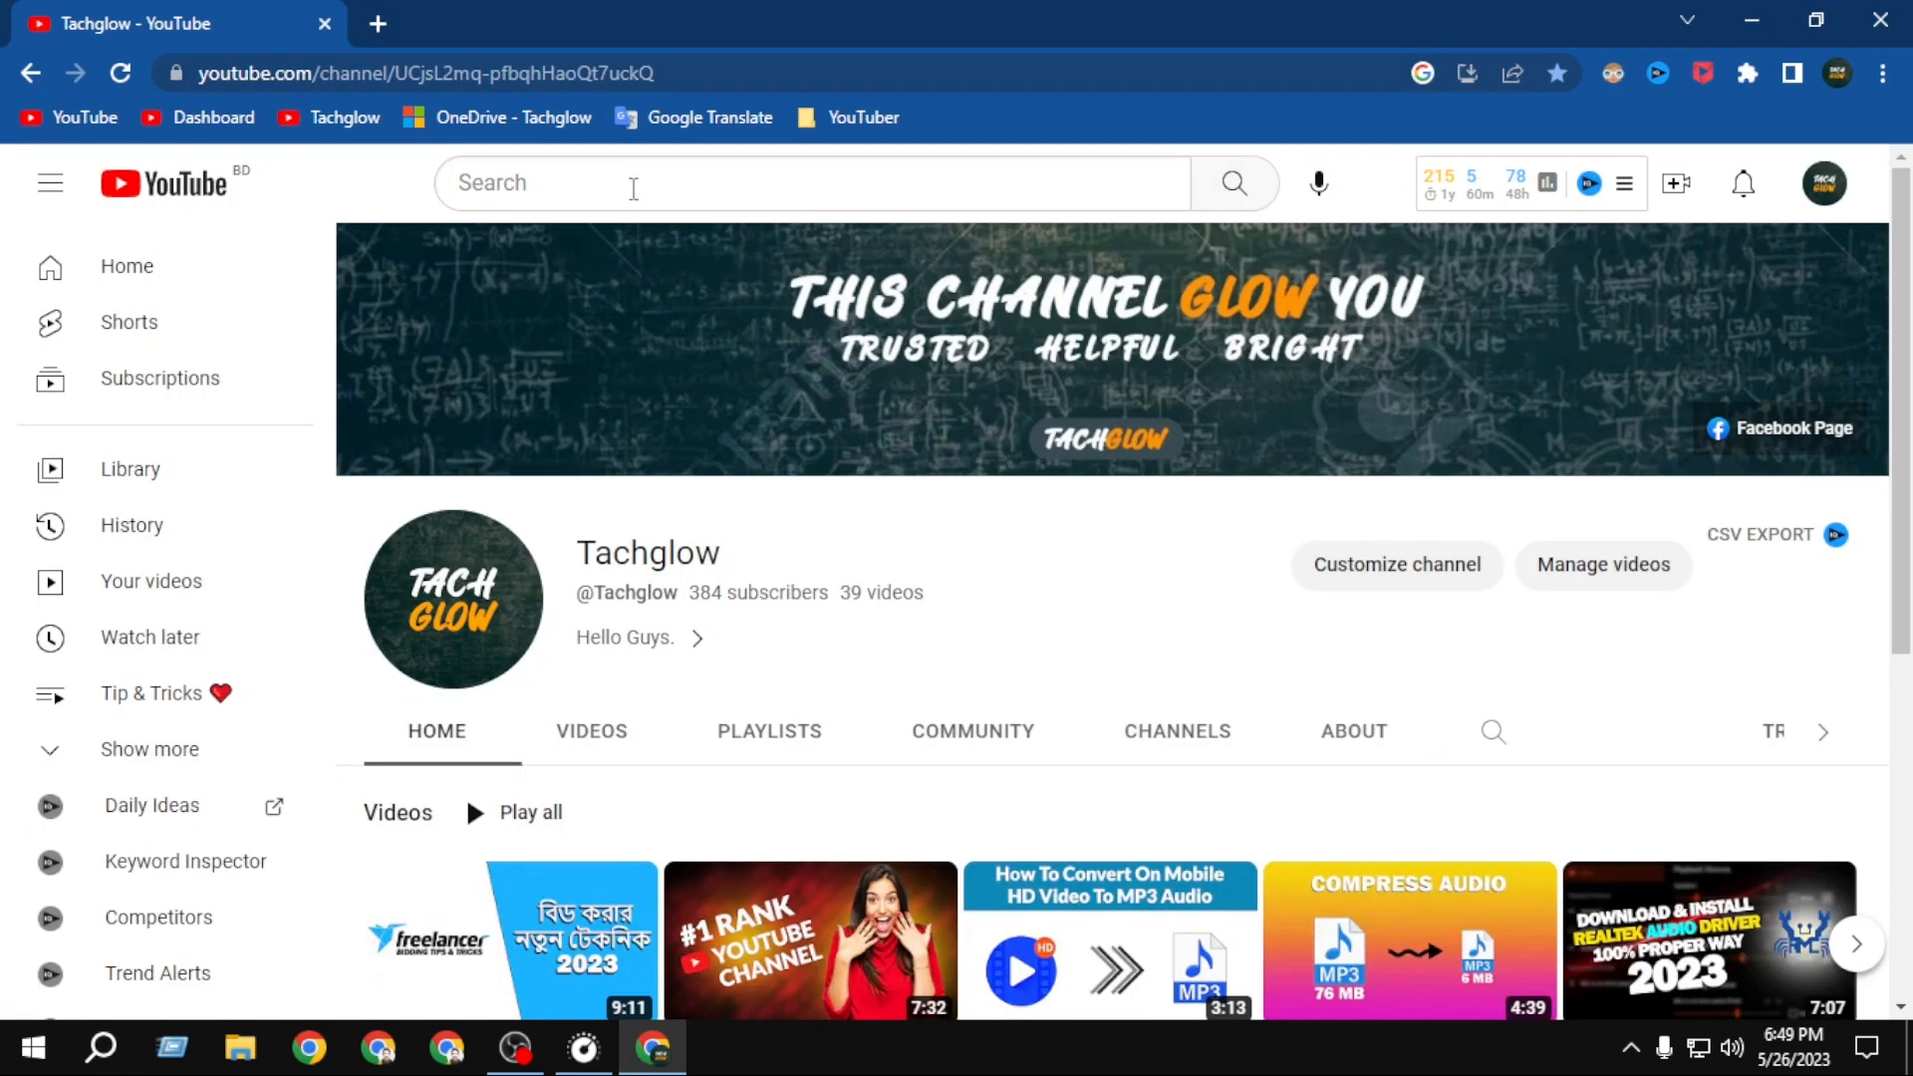
Search Google for "audio console" in a new browser tab.
click(379, 24)
text(audio console)
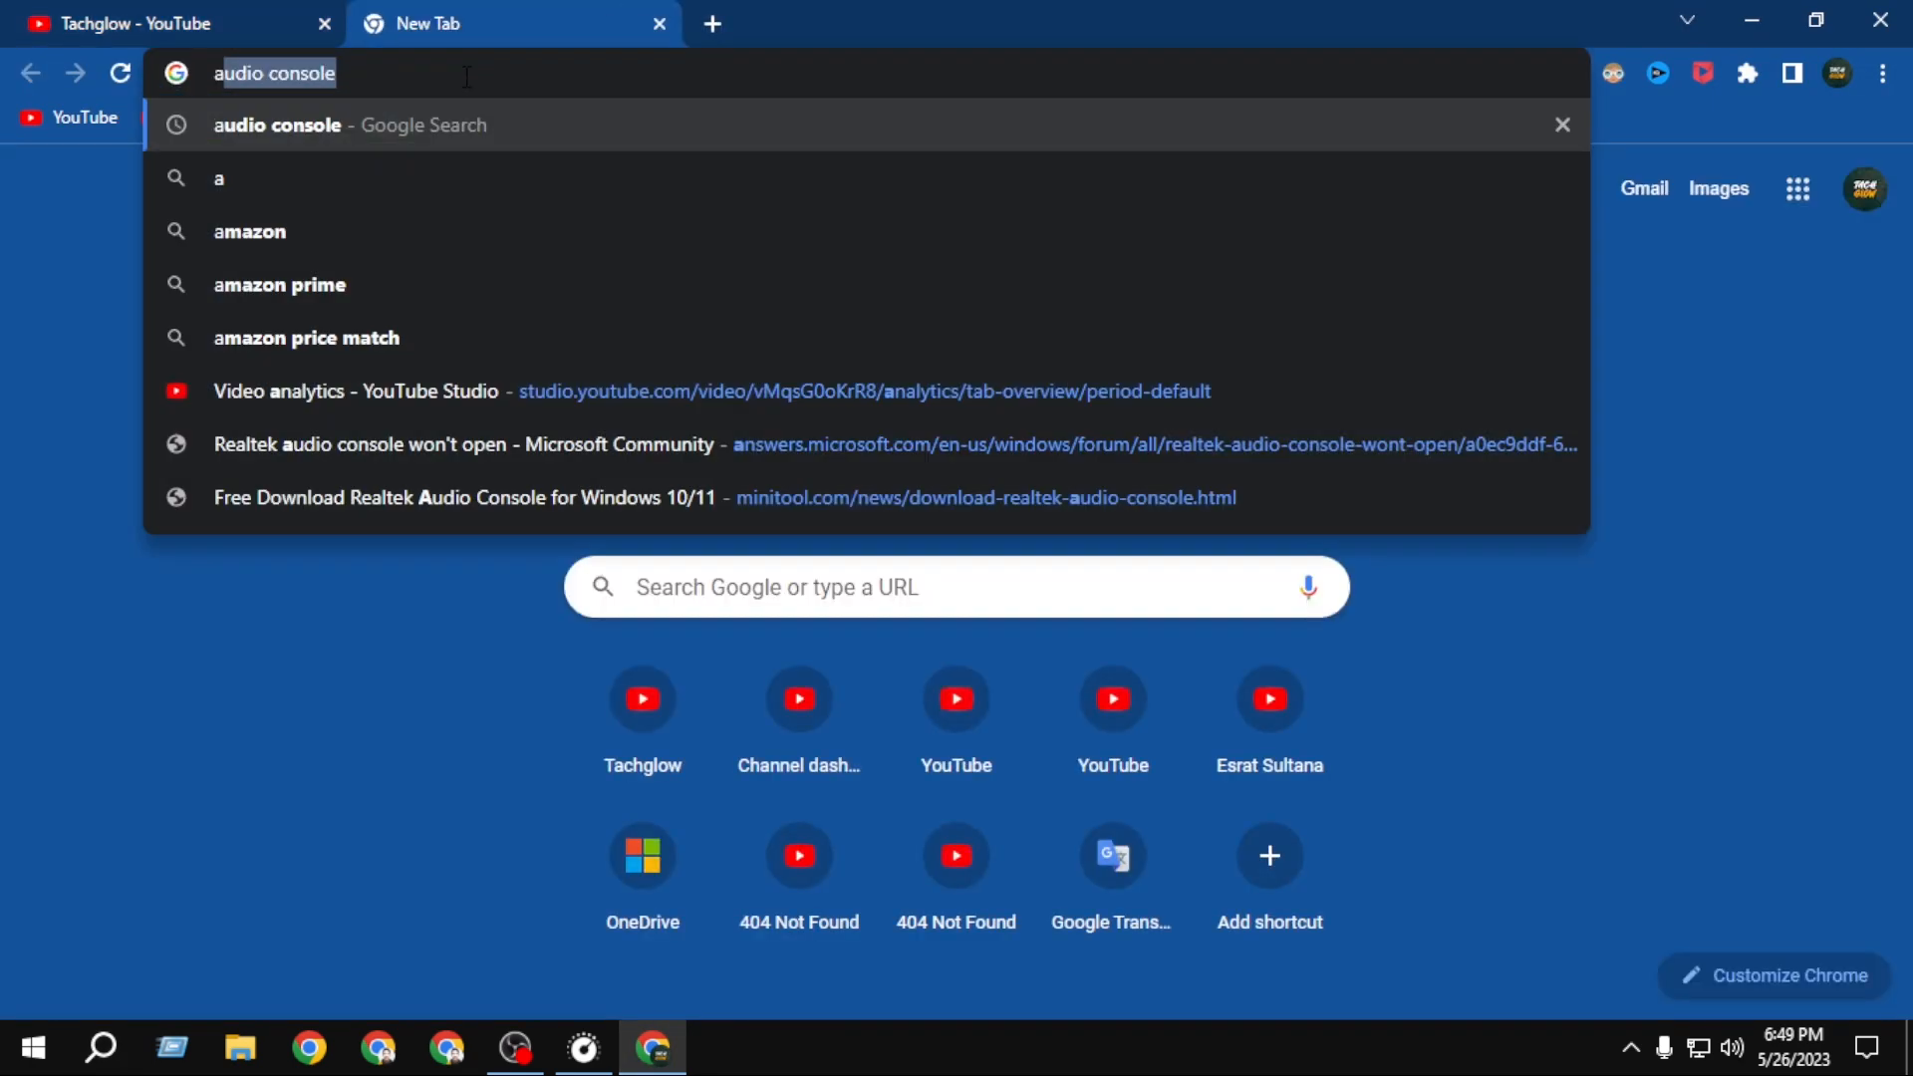
key(Return)
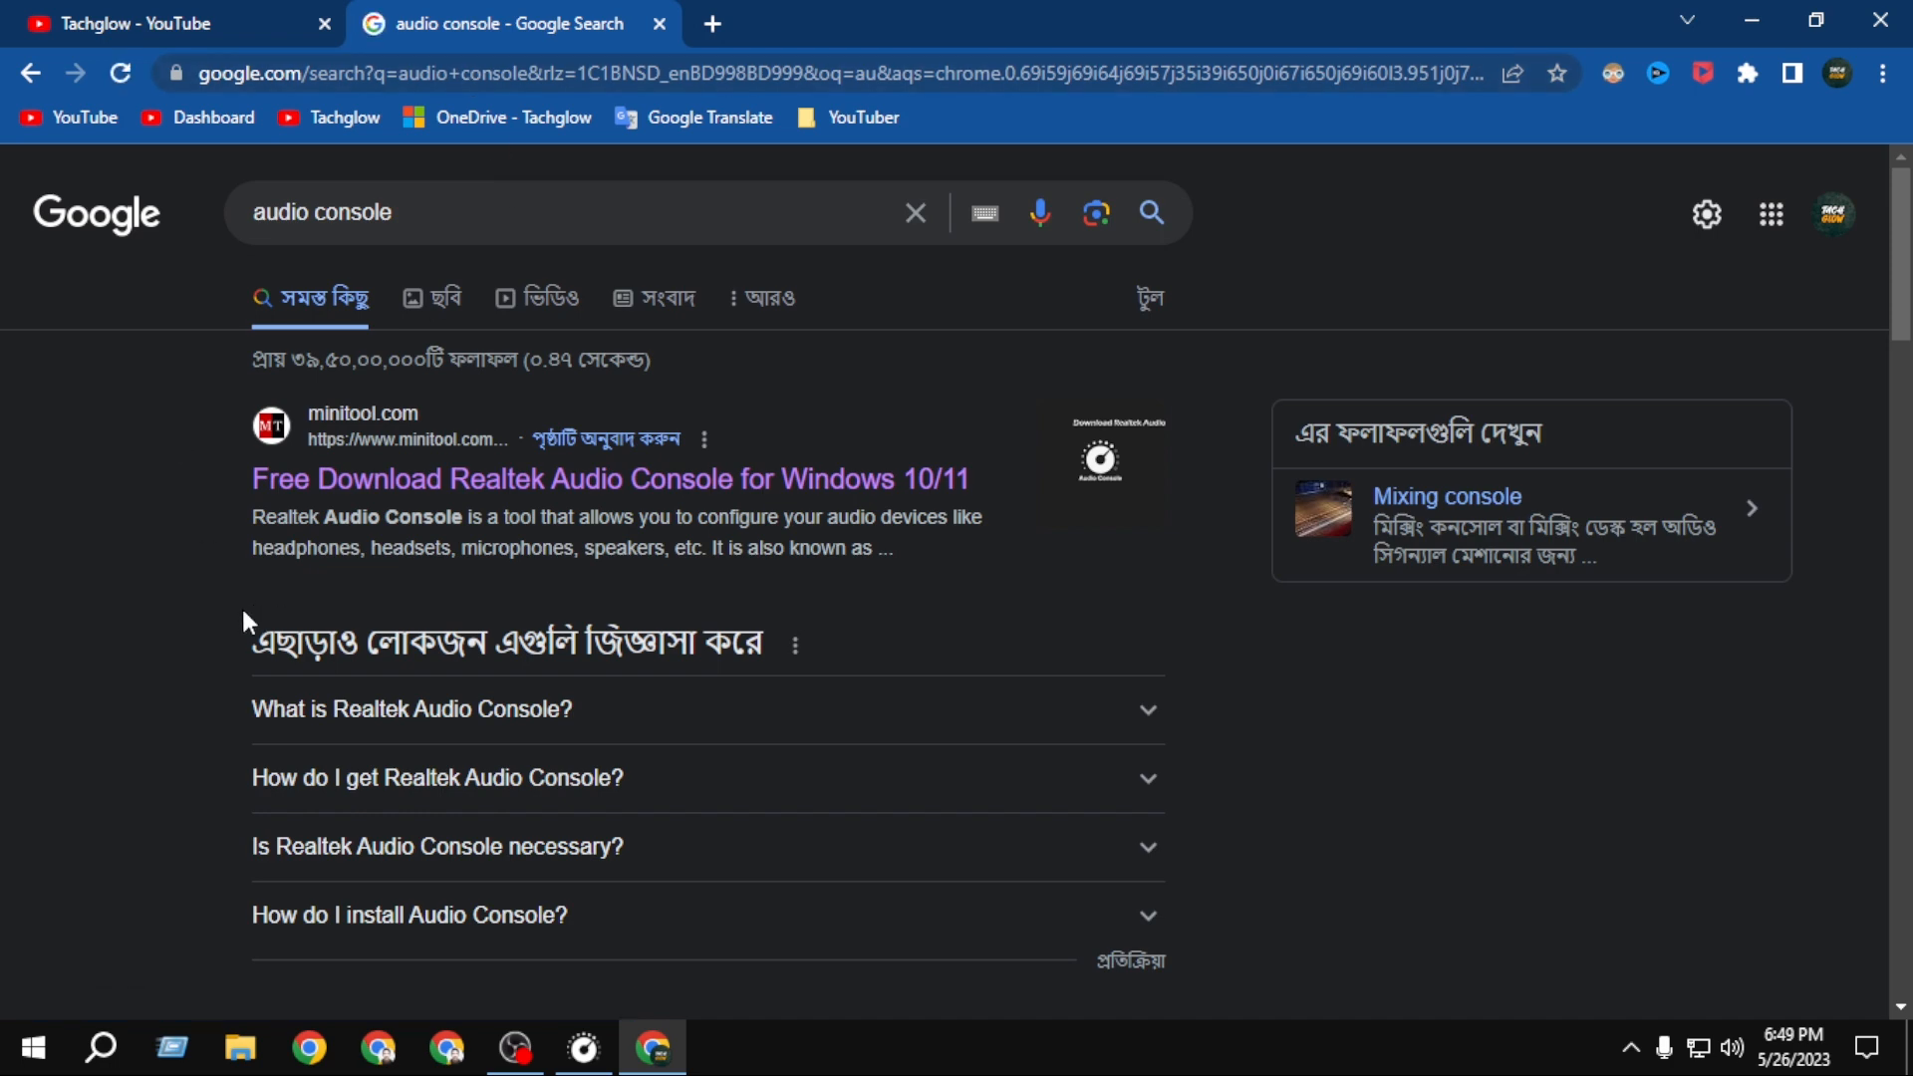
In Realtek Audio Console, make front and rear outputs play two different streams simultaneously and separate all input jacks as independent devices.
click(101, 1046)
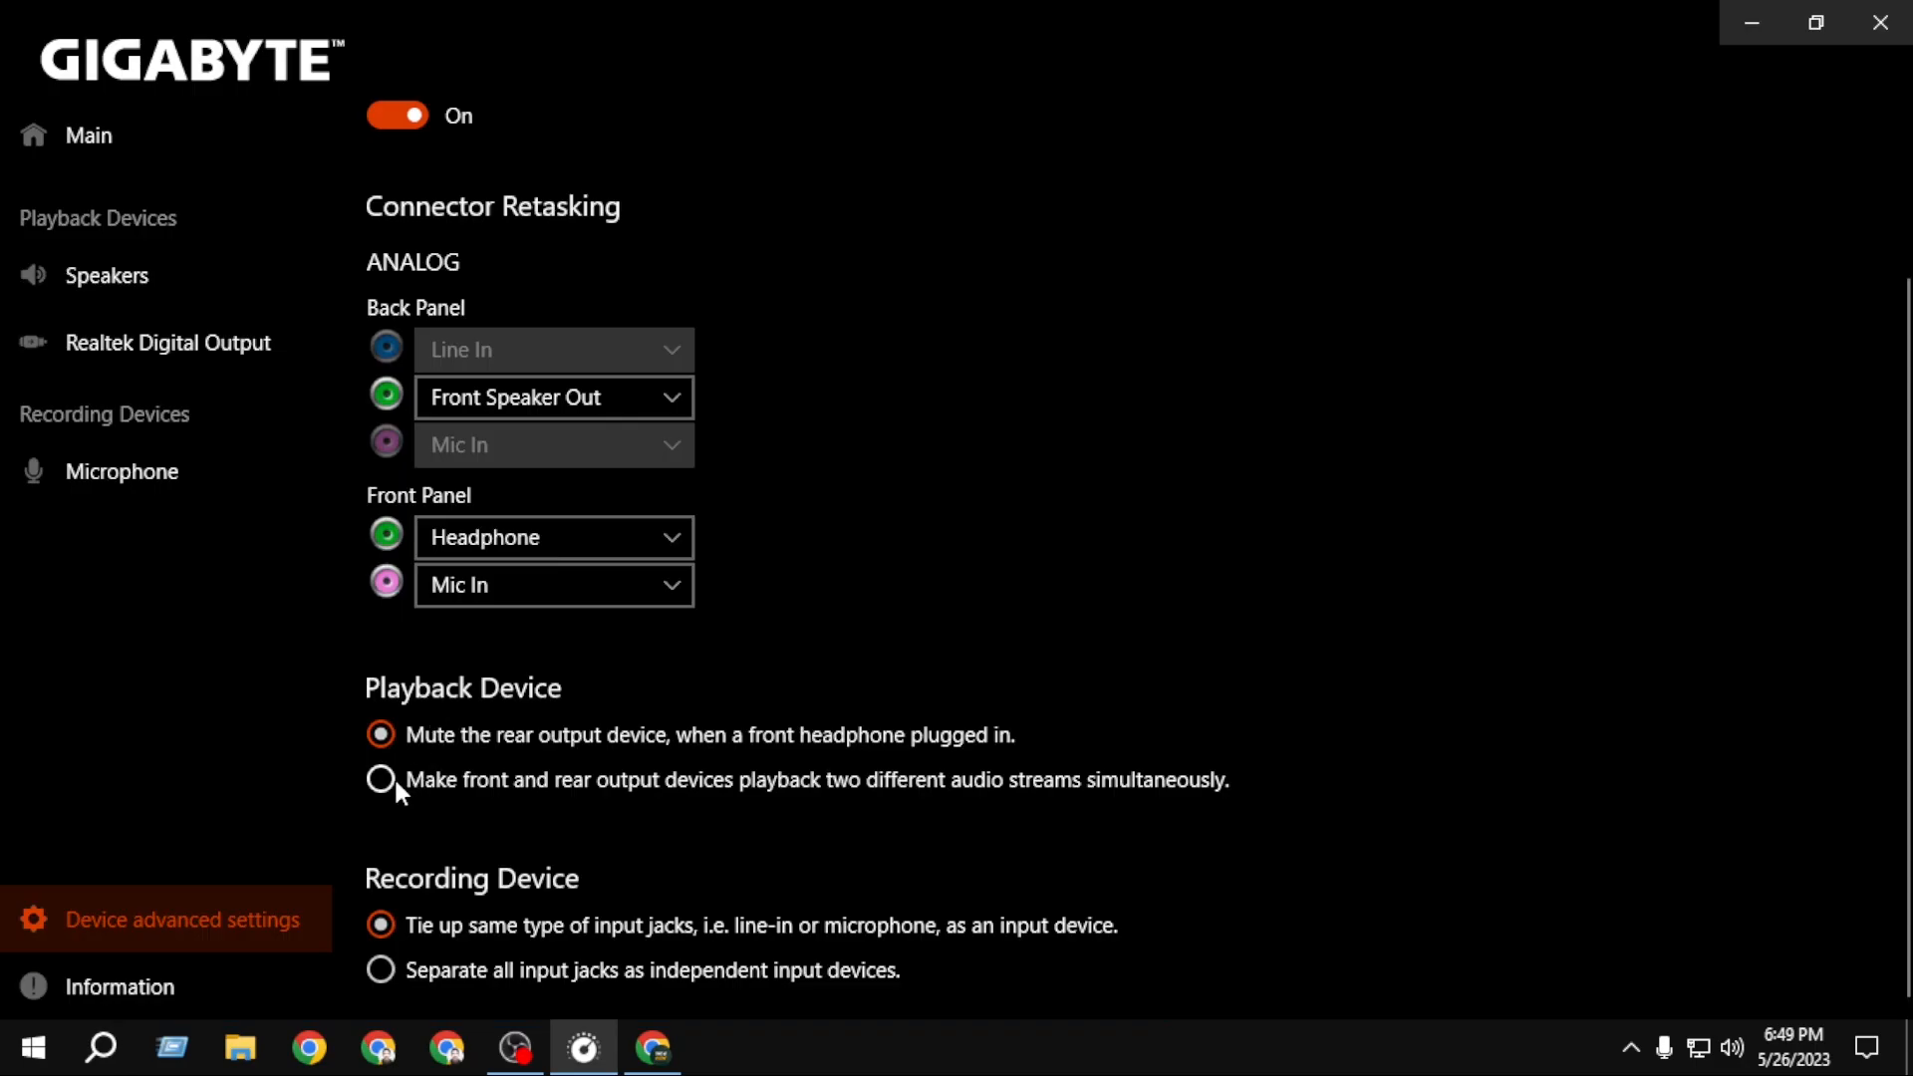
click(393, 777)
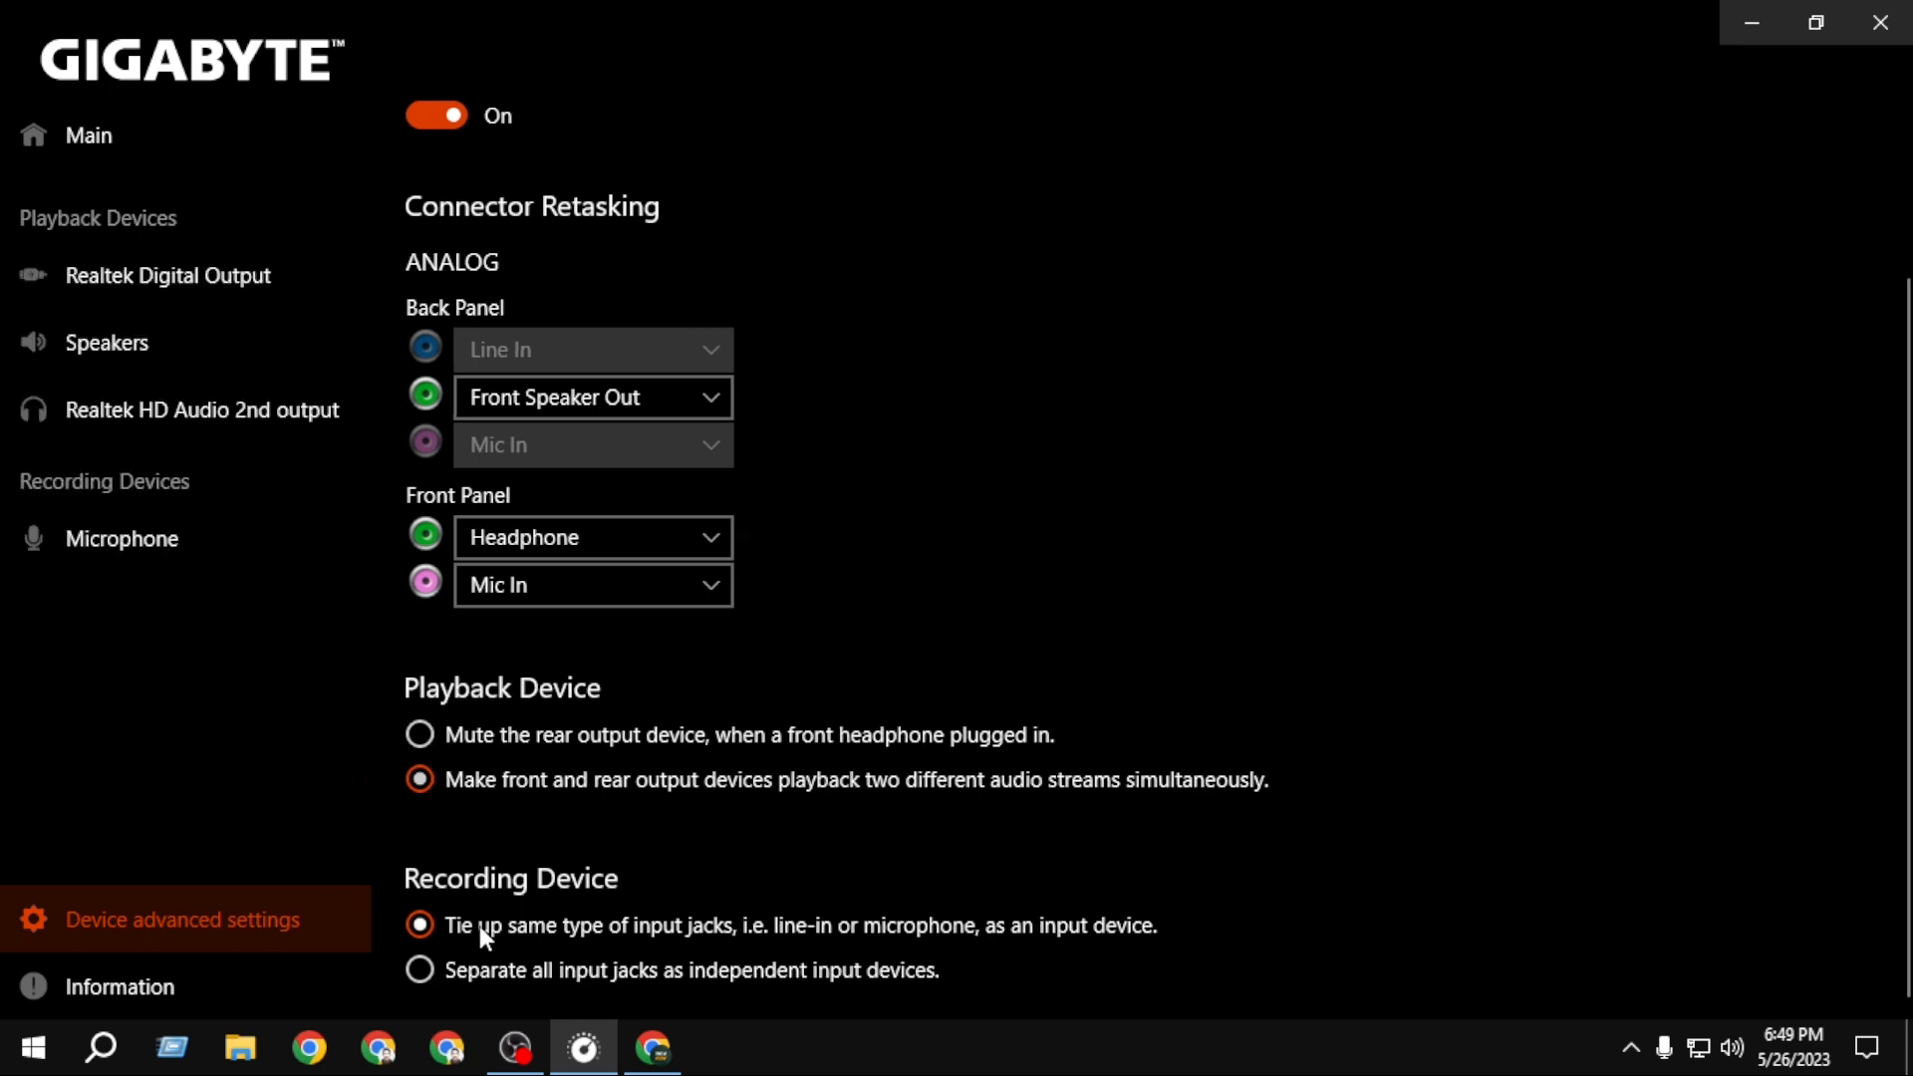
click(422, 971)
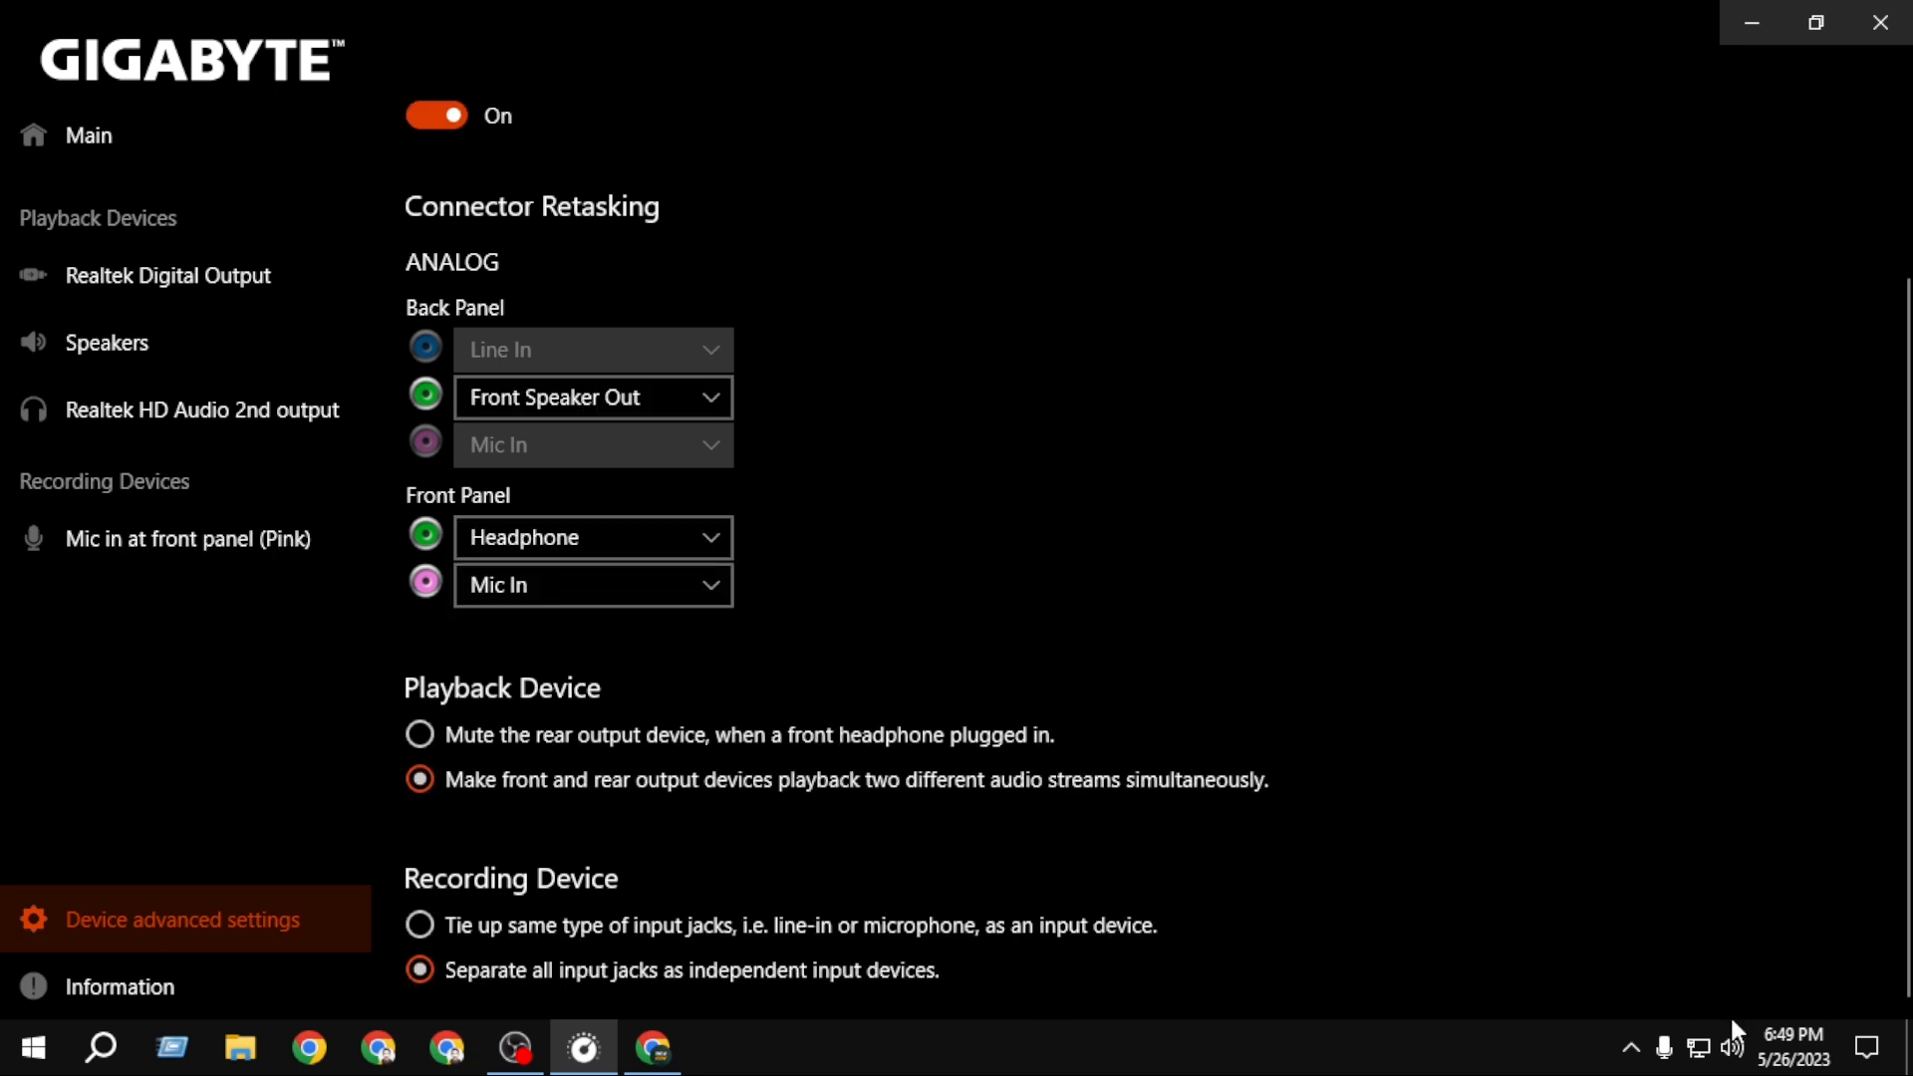
Review the system playback devices, select Speakers (Realtek(R) Audio) and set the volume to 65.
click(1732, 1046)
click(1686, 914)
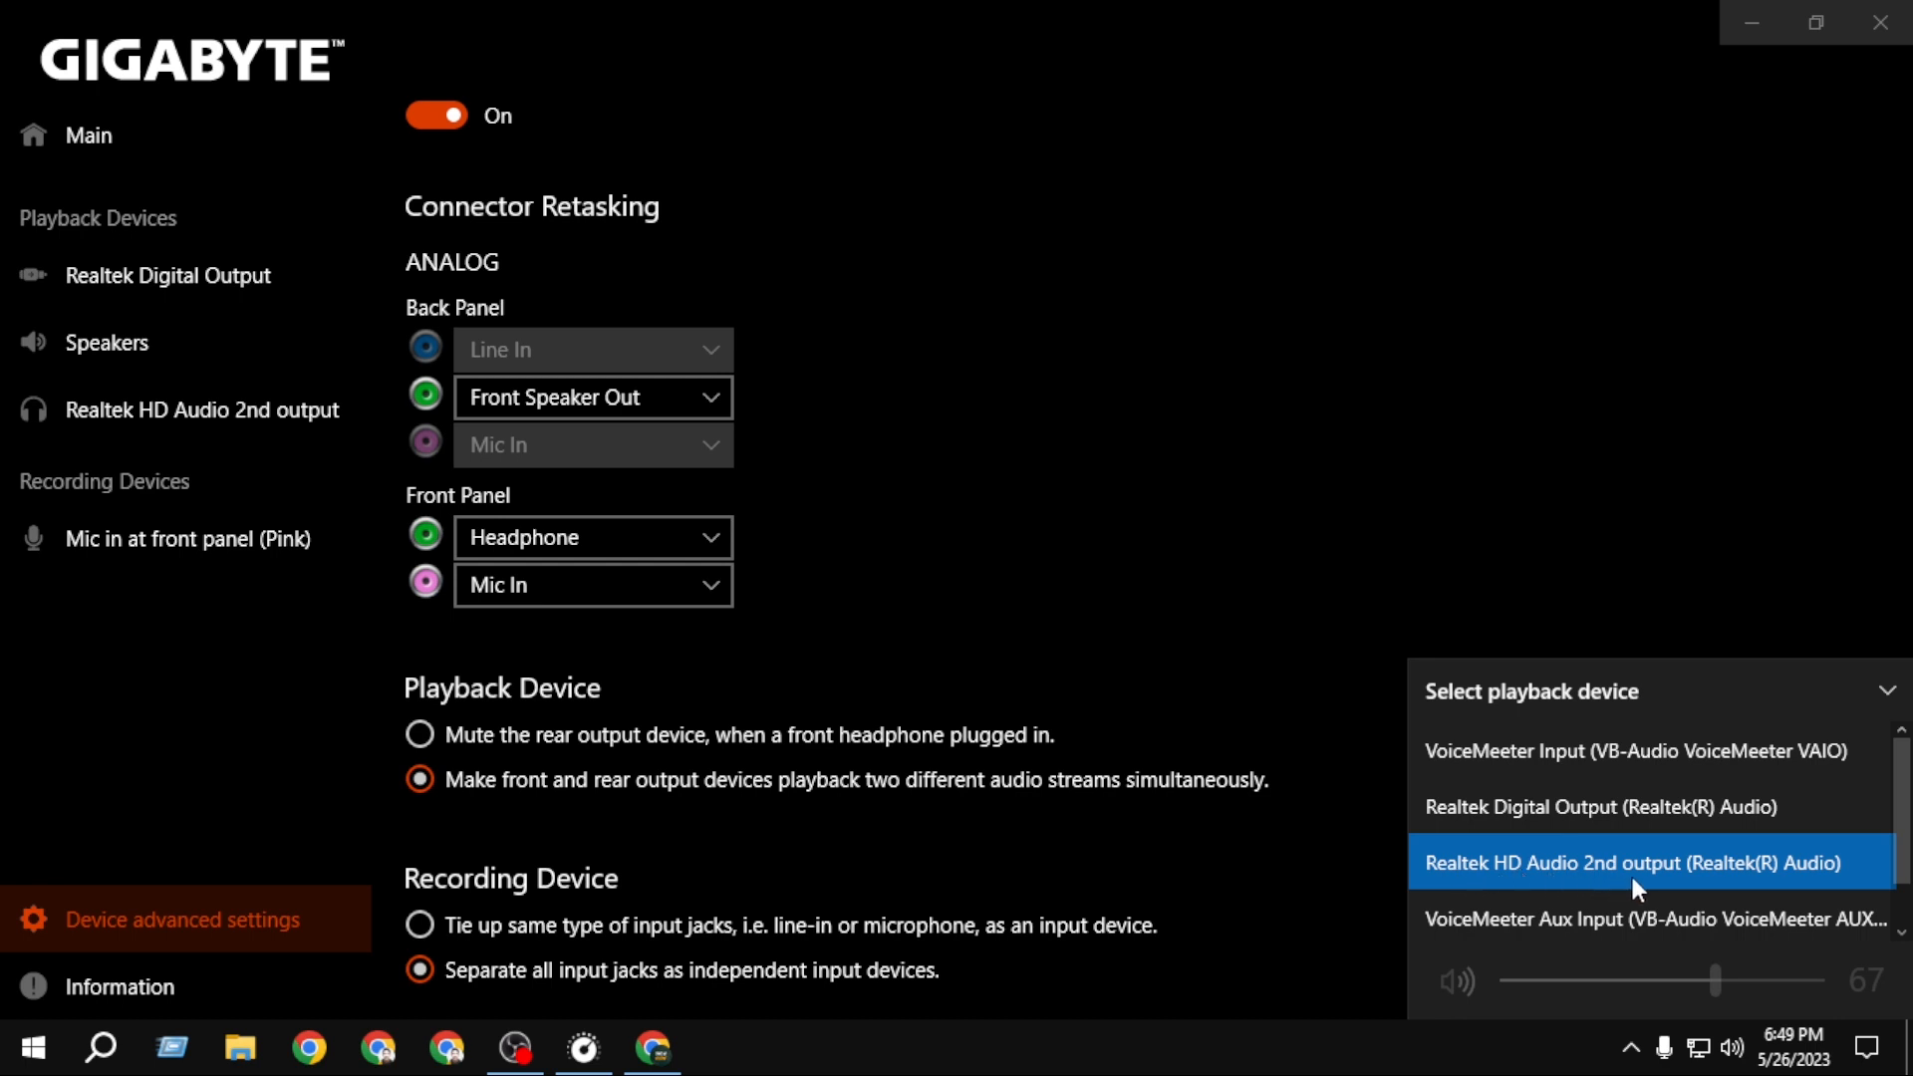
scroll(1708, 863, down, 1)
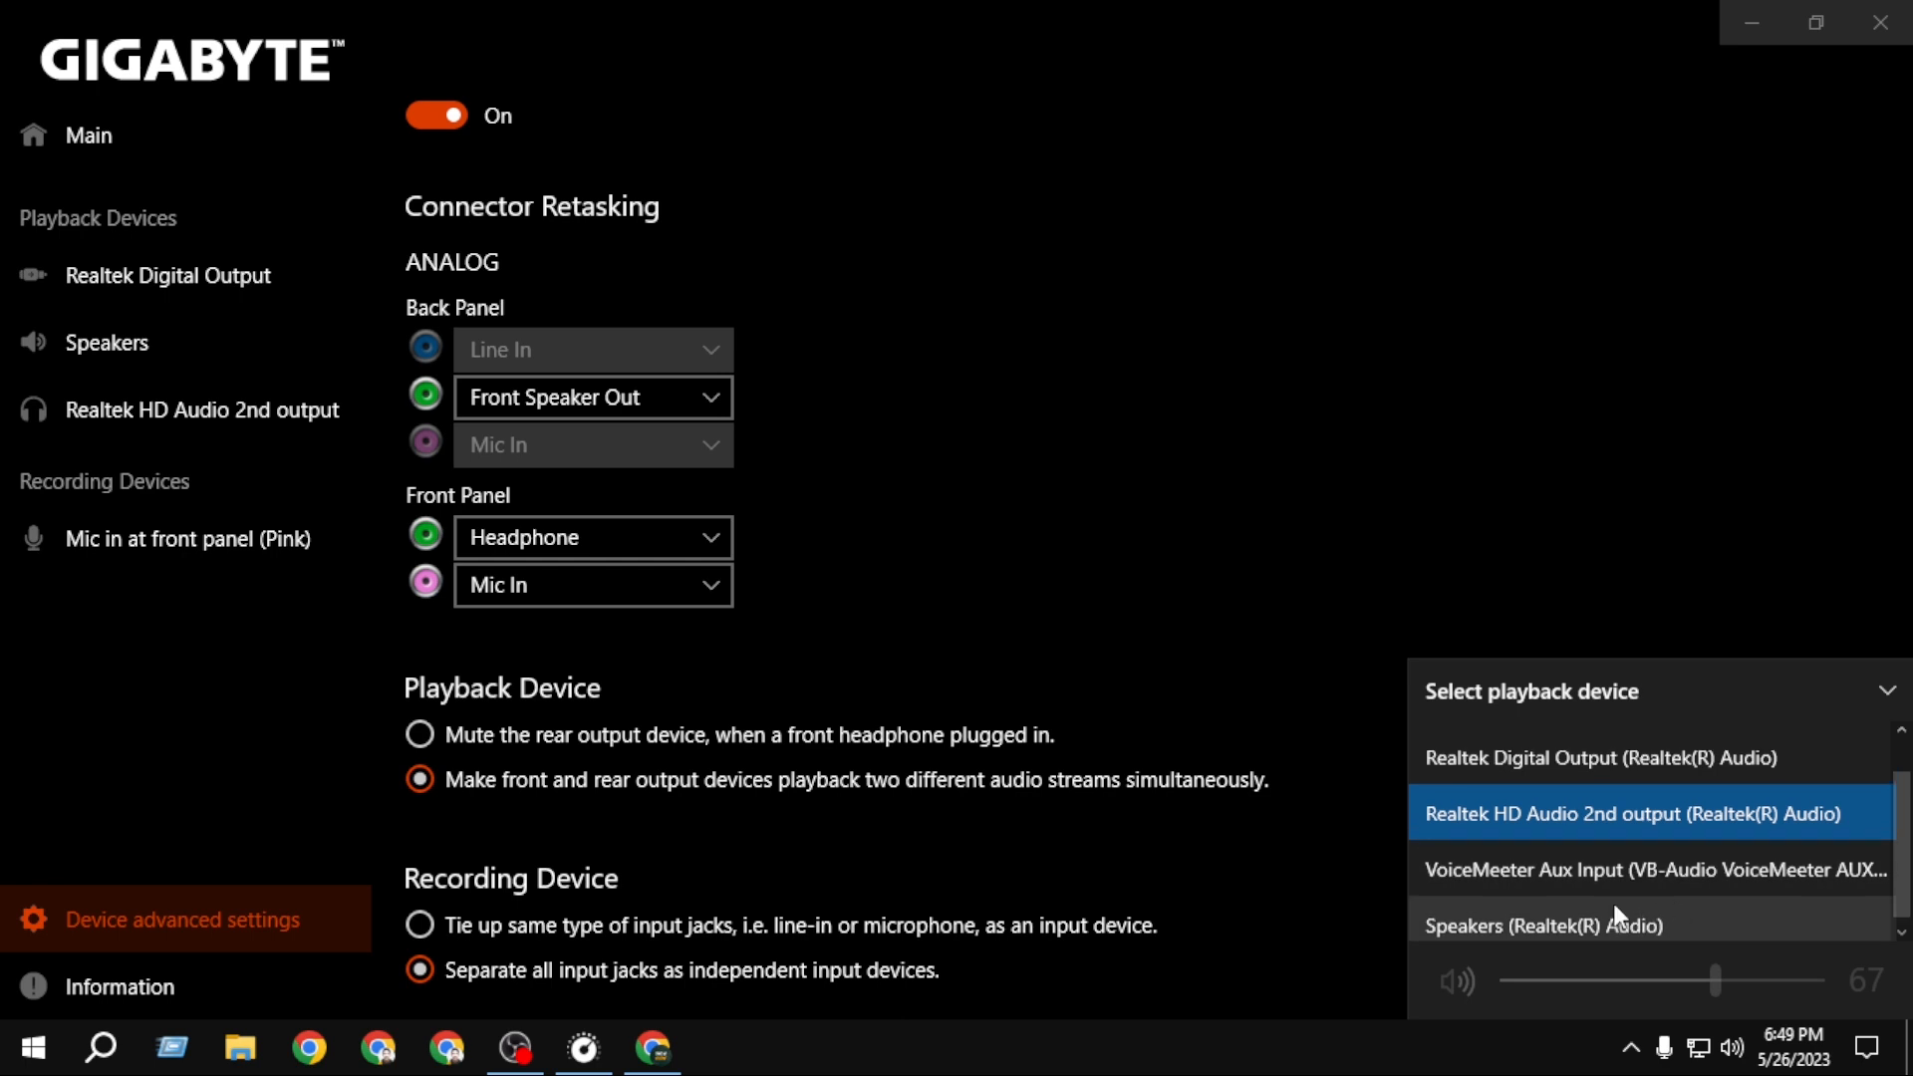
scroll(1634, 877, up, 1)
scroll(1653, 797, down, 1)
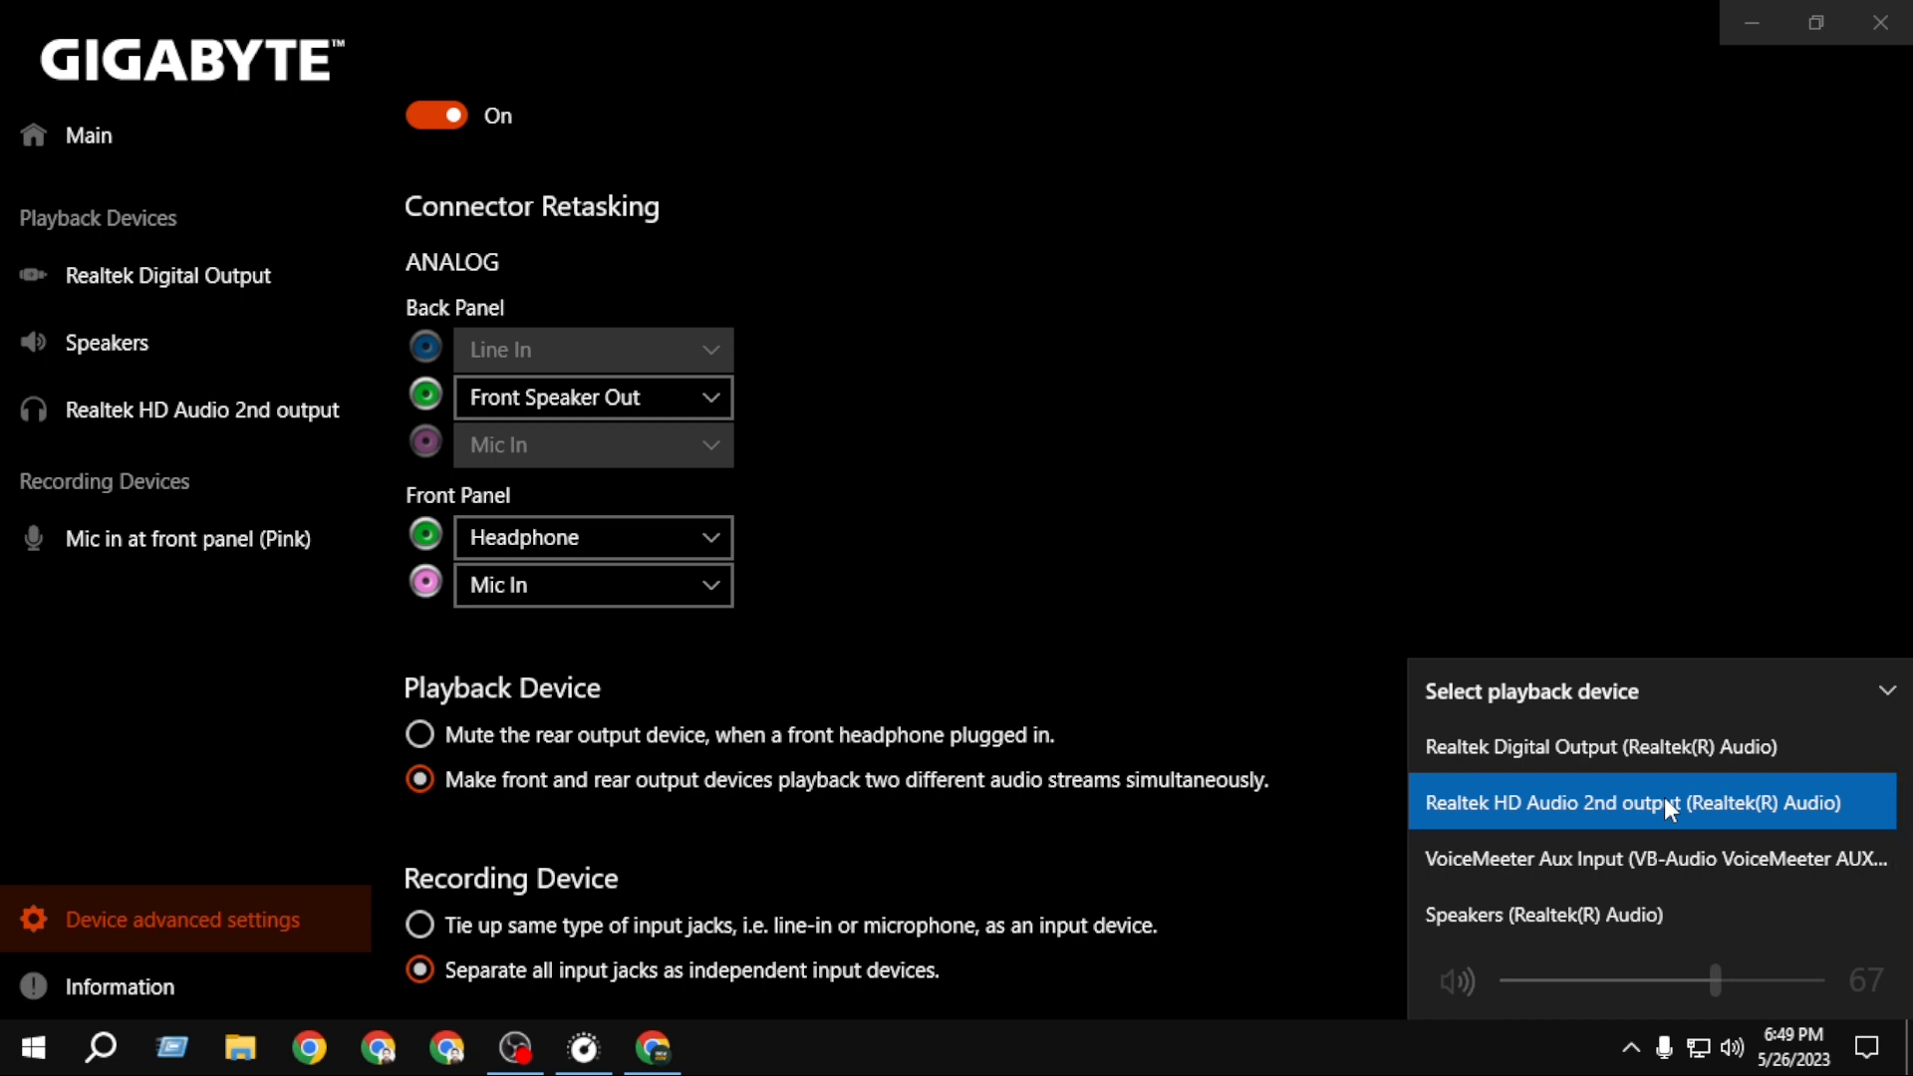
click(1550, 923)
click(1708, 990)
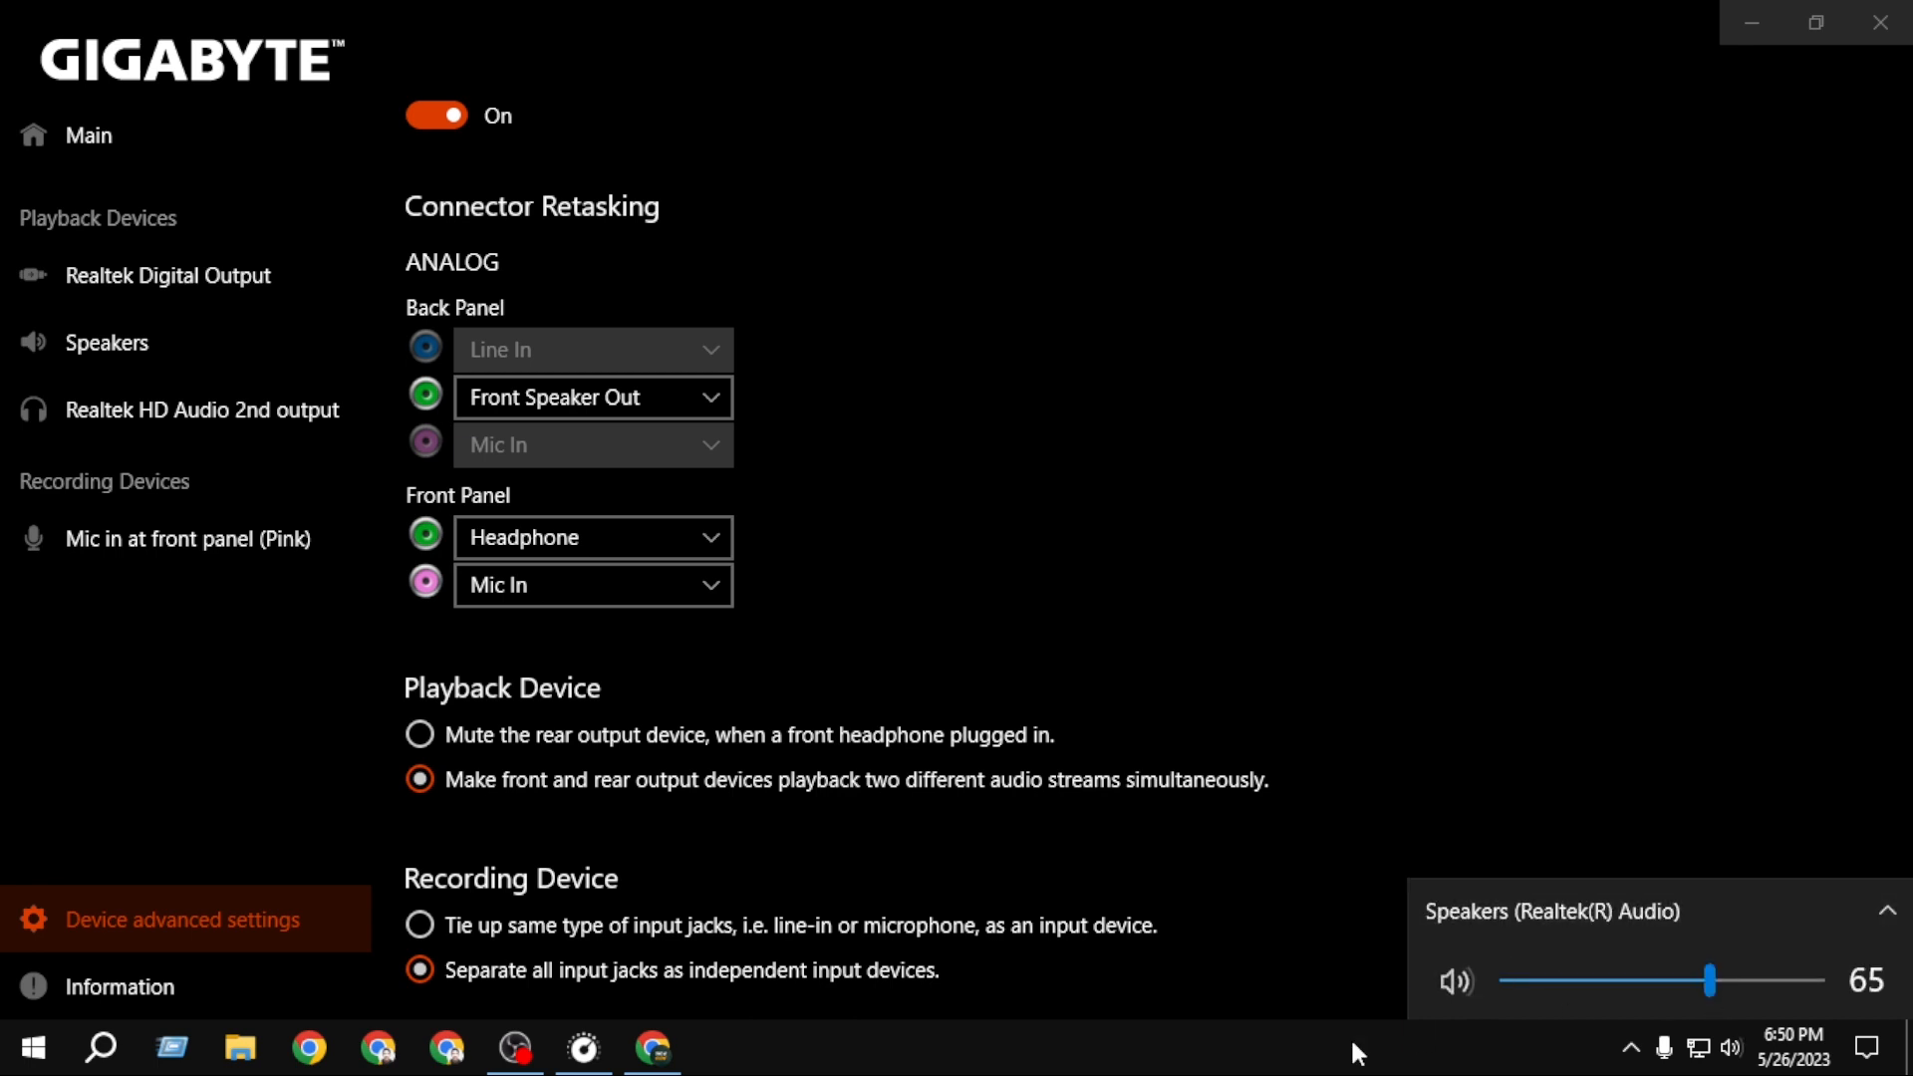
click(1270, 1062)
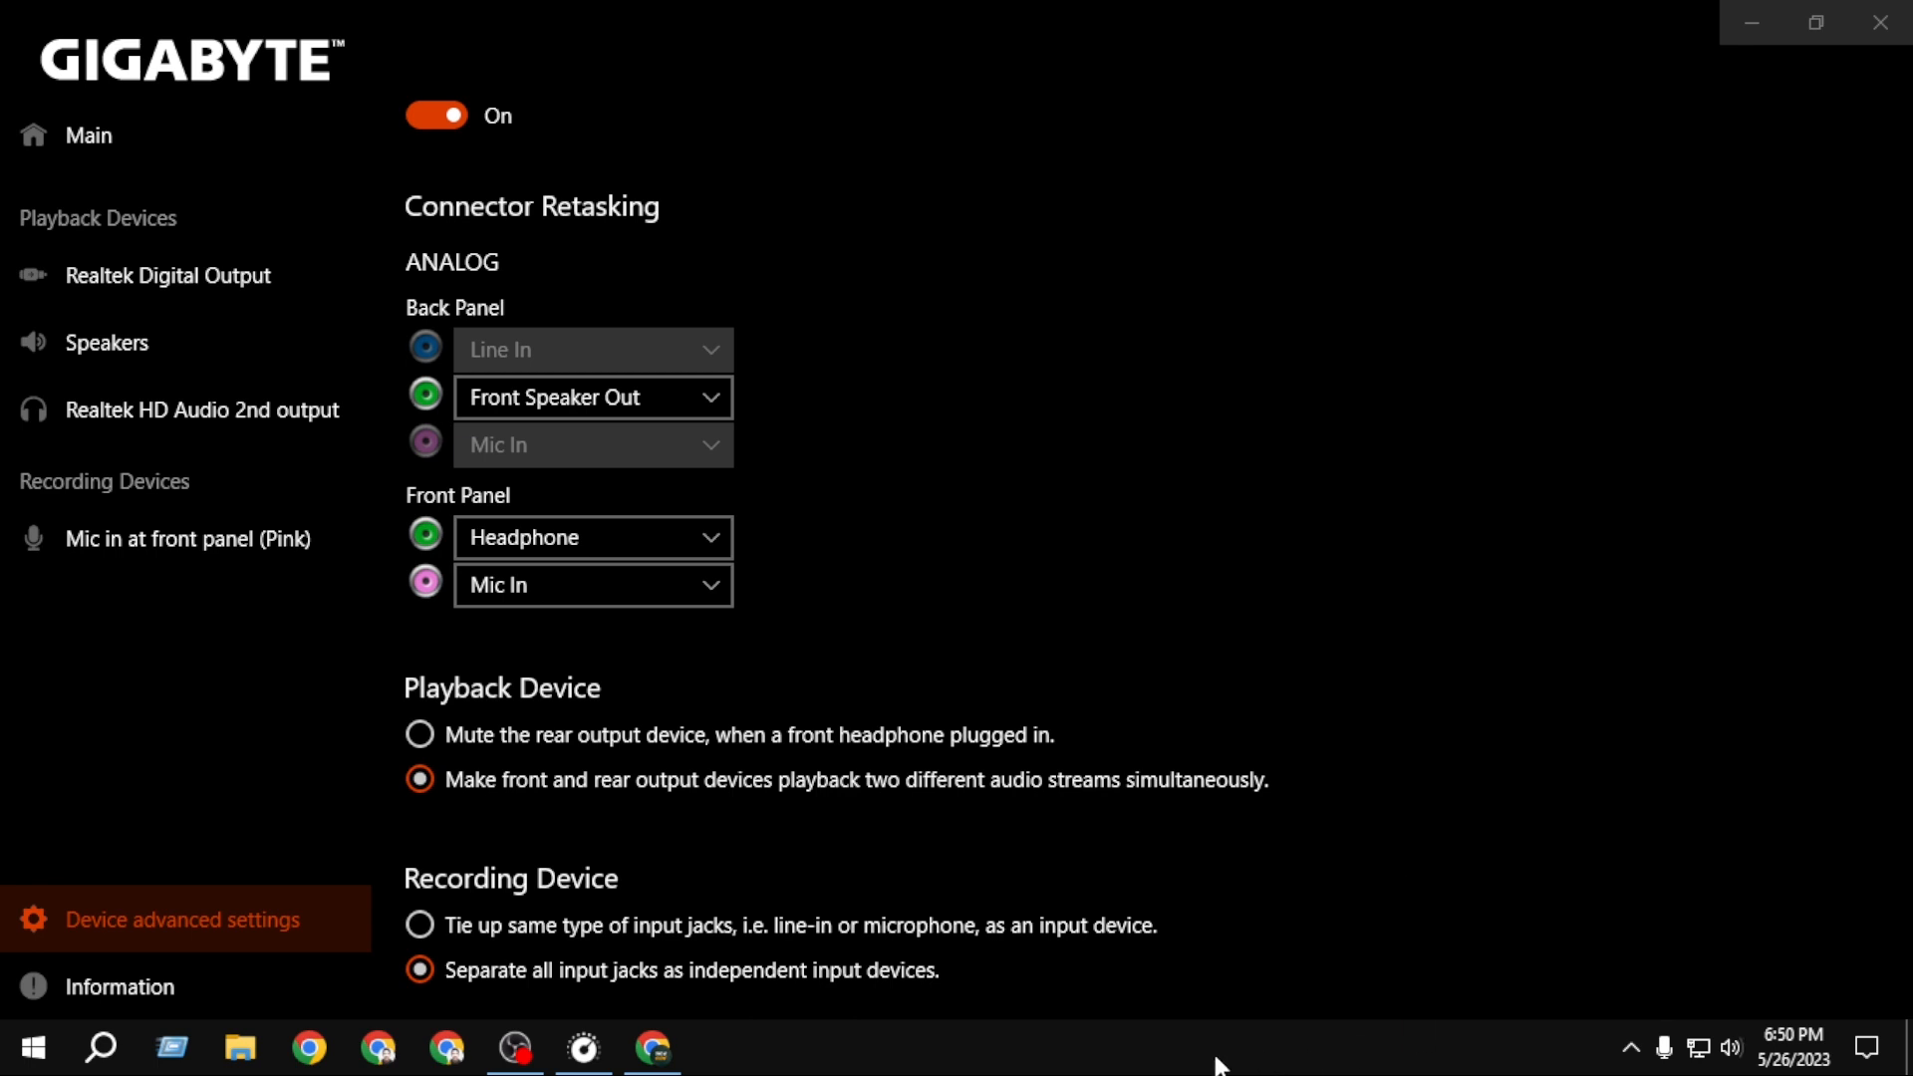
Switch back to Chrome and show the Tachglow YouTube channel page.
click(652, 1047)
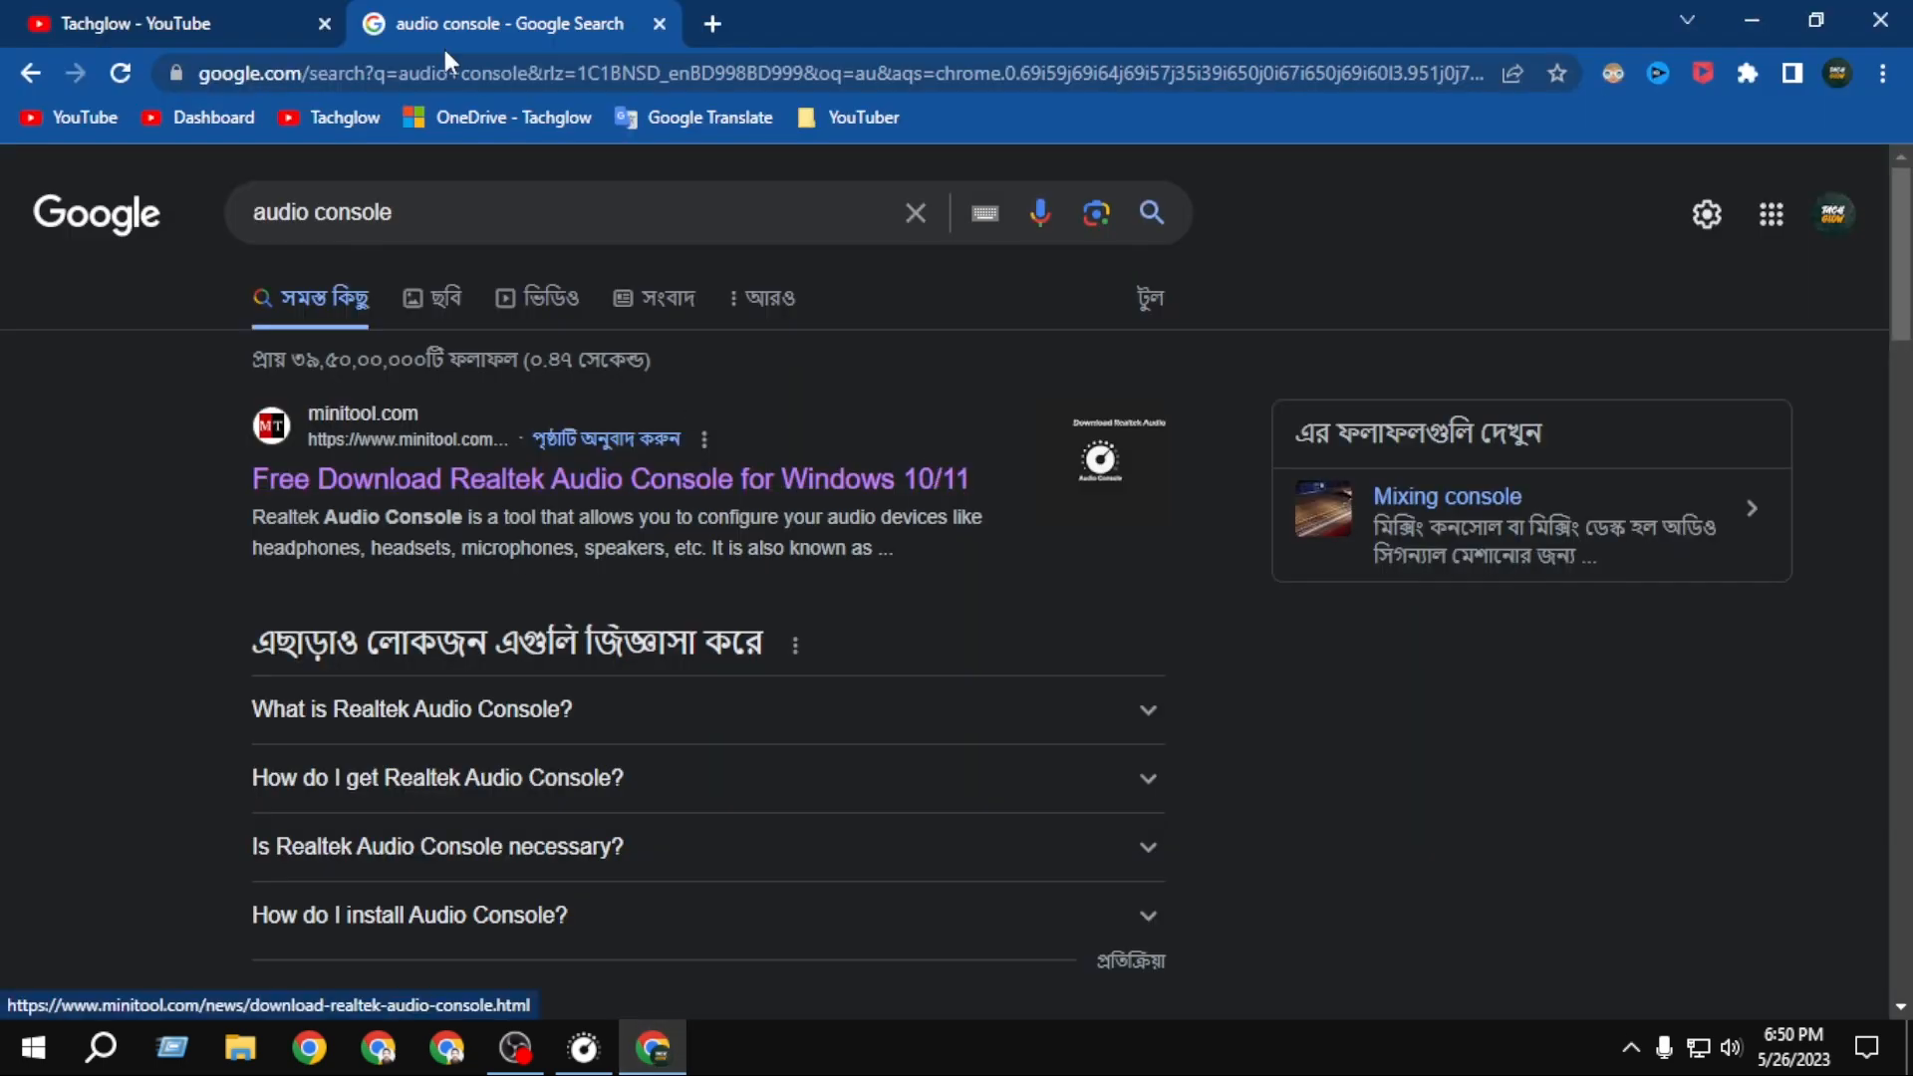
click(255, 28)
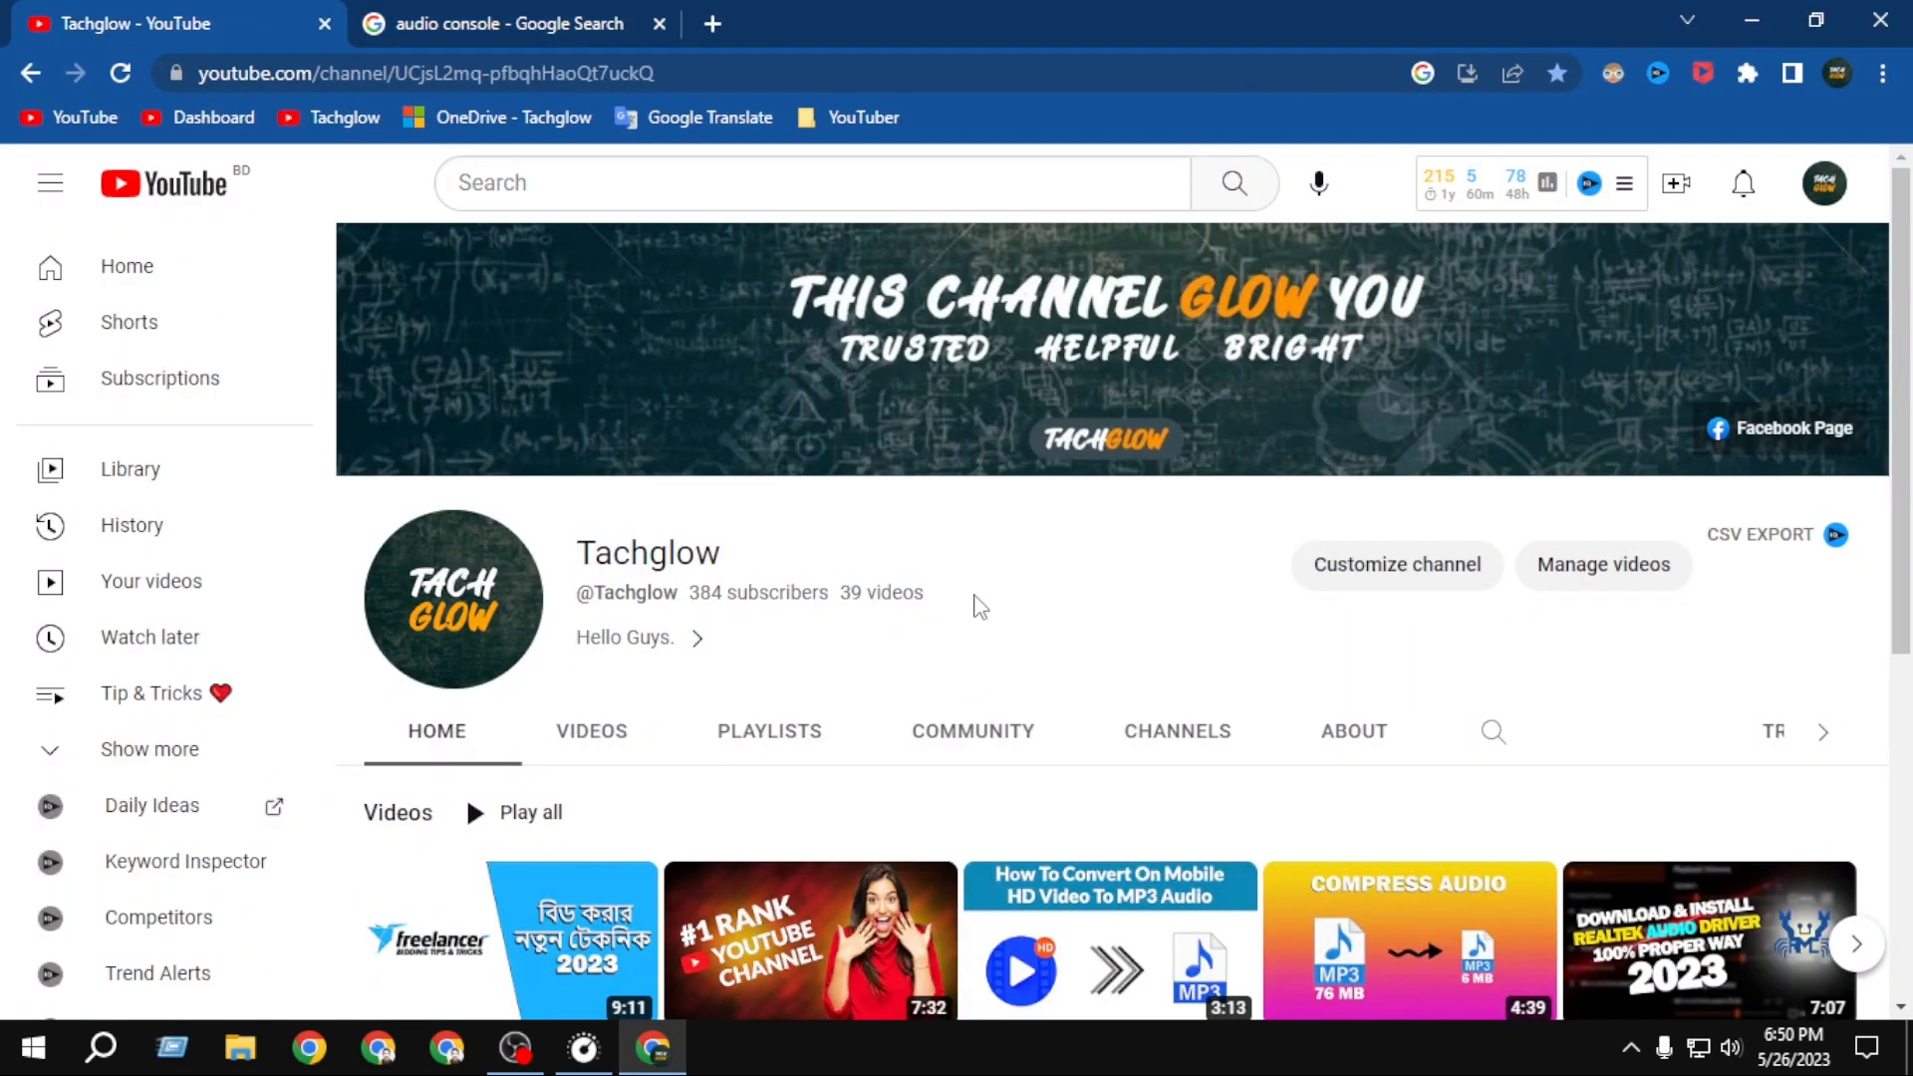